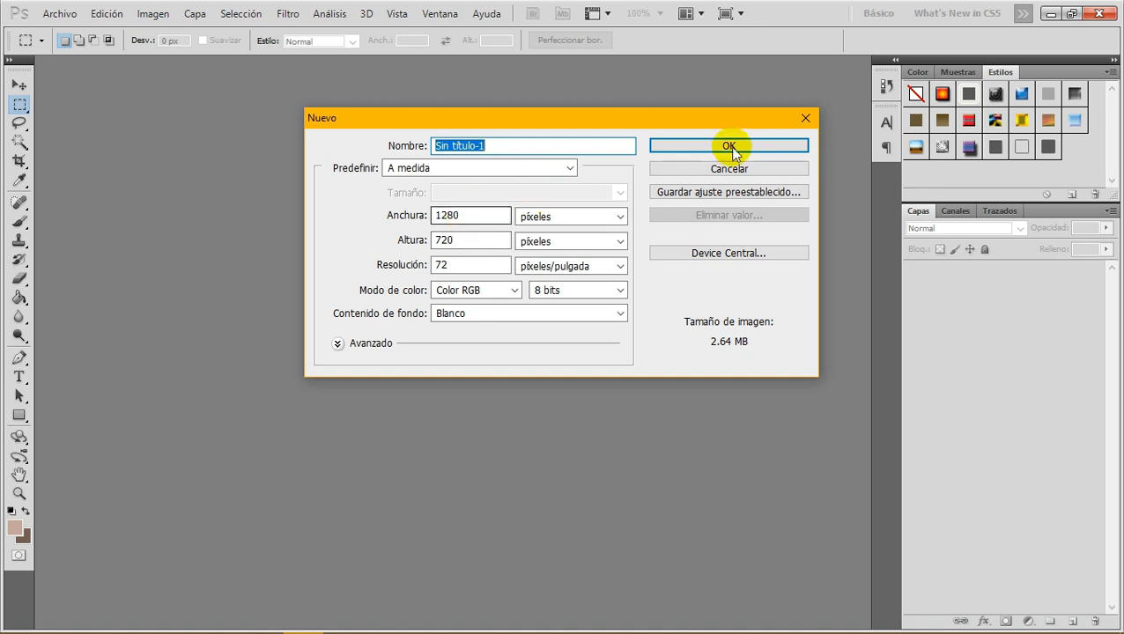
Create a 1280 × 720 px RGB document at 72 ppi with a white background and convert its background into a regular layer
left_click(727, 145)
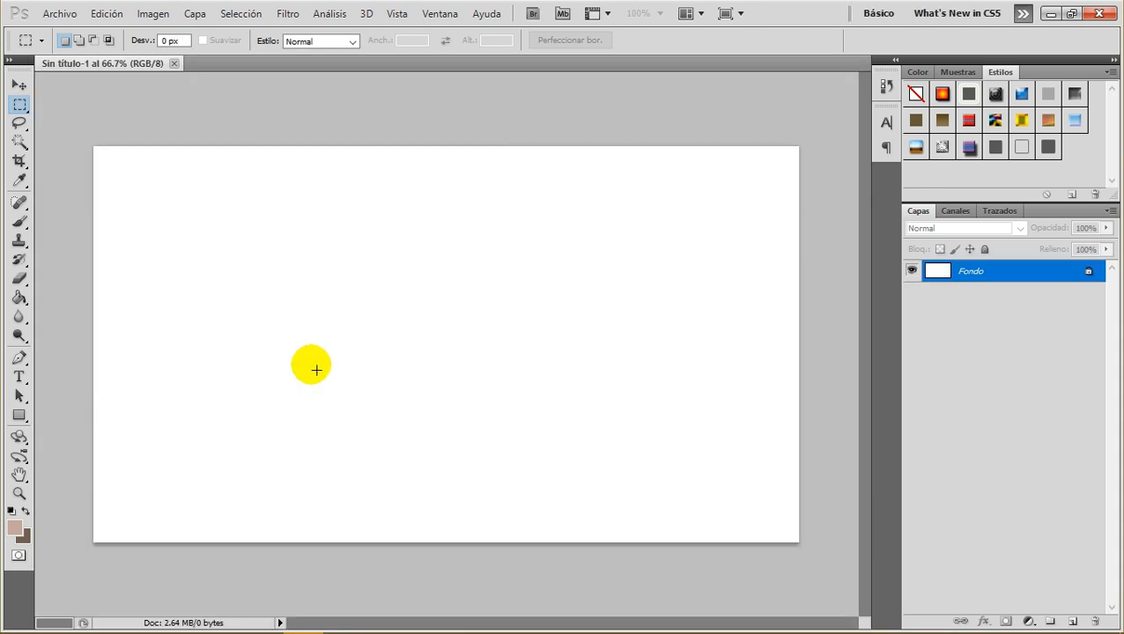
double_click(1092, 267)
left_click(704, 195)
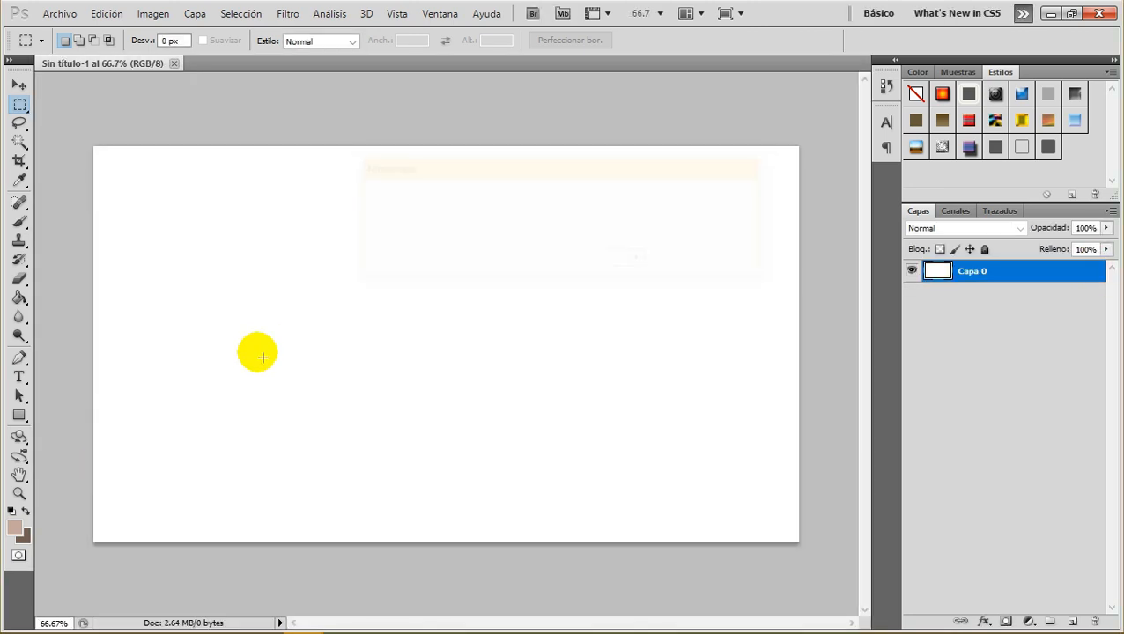
Set the foreground colour to brown #735e54 and fill the whole canvas layer with it
left_click(14, 525)
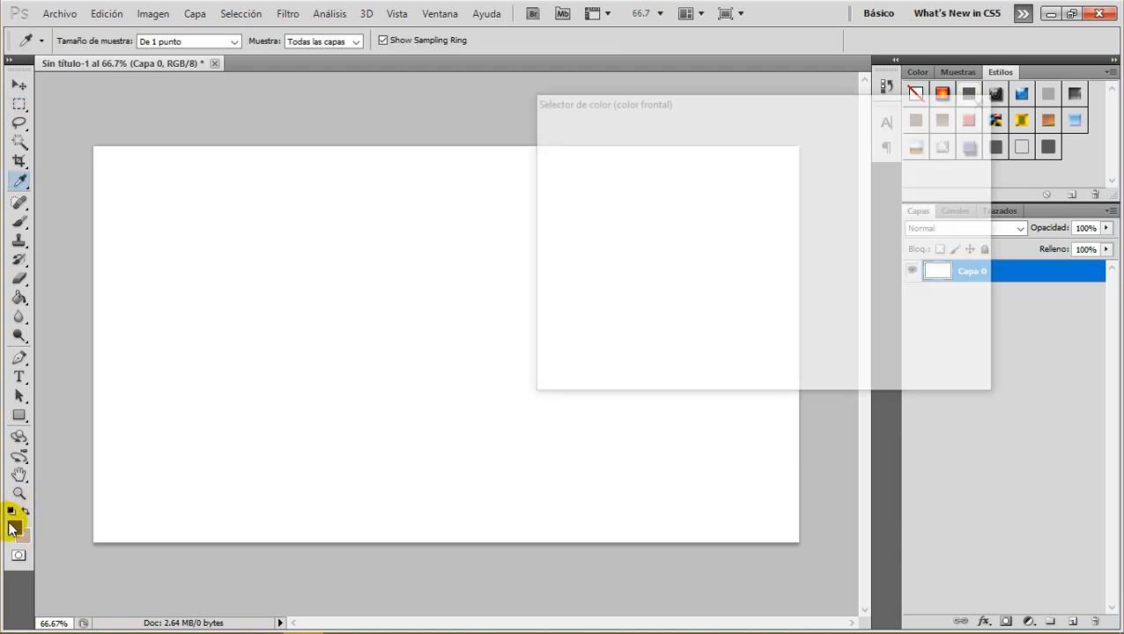
left_click_drag(848, 377, 770, 365)
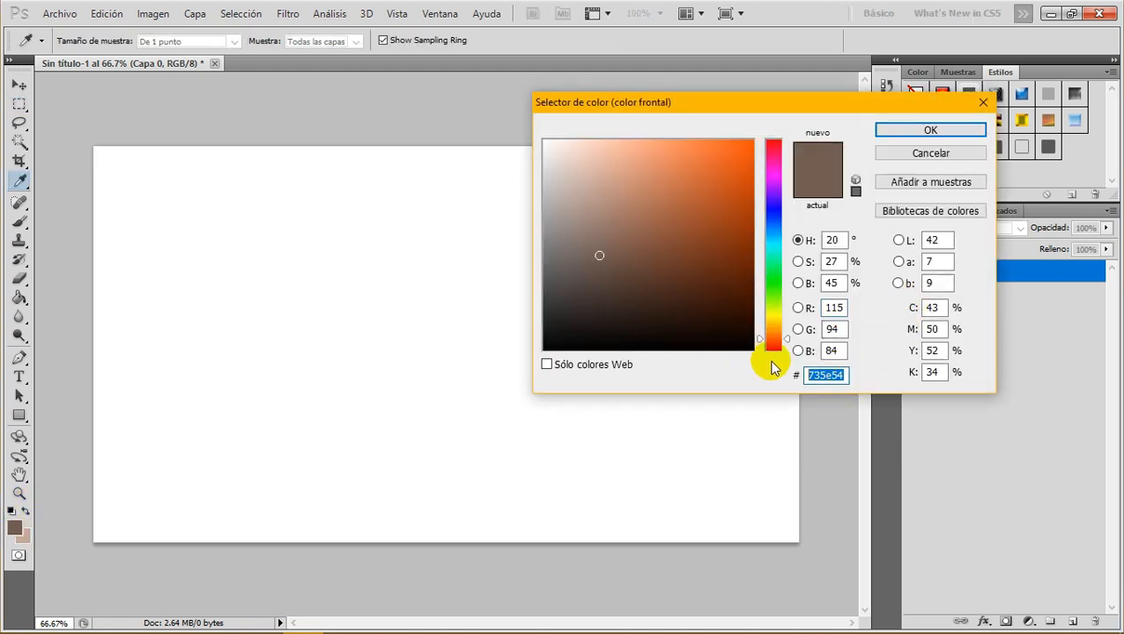
left_click(925, 130)
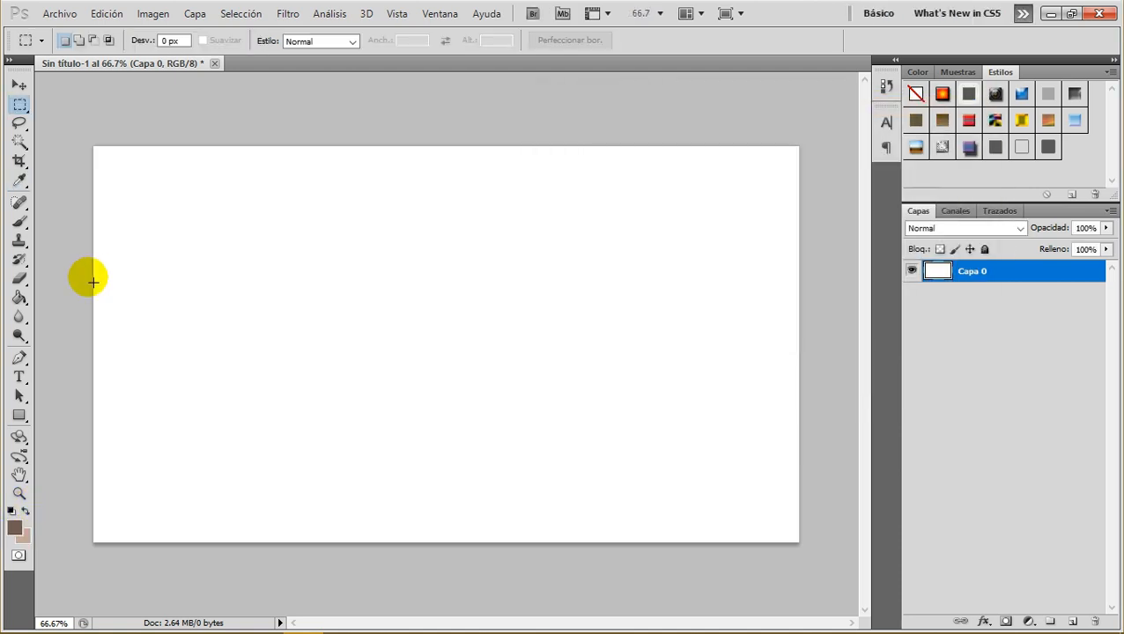
left_click(19, 297)
left_click(88, 312)
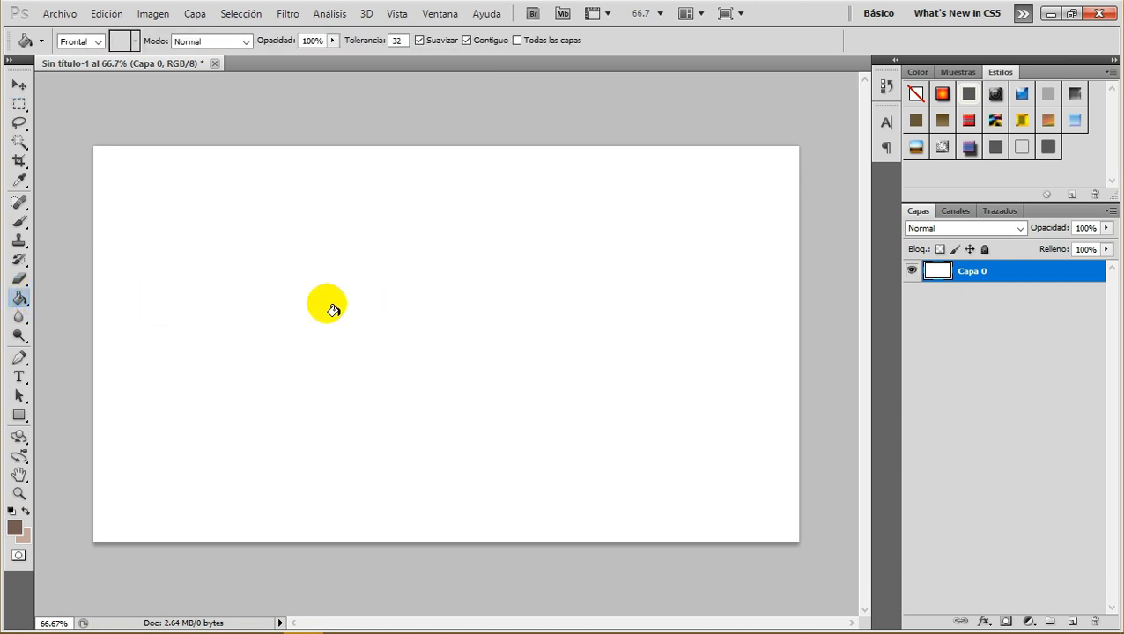
left_click(422, 310)
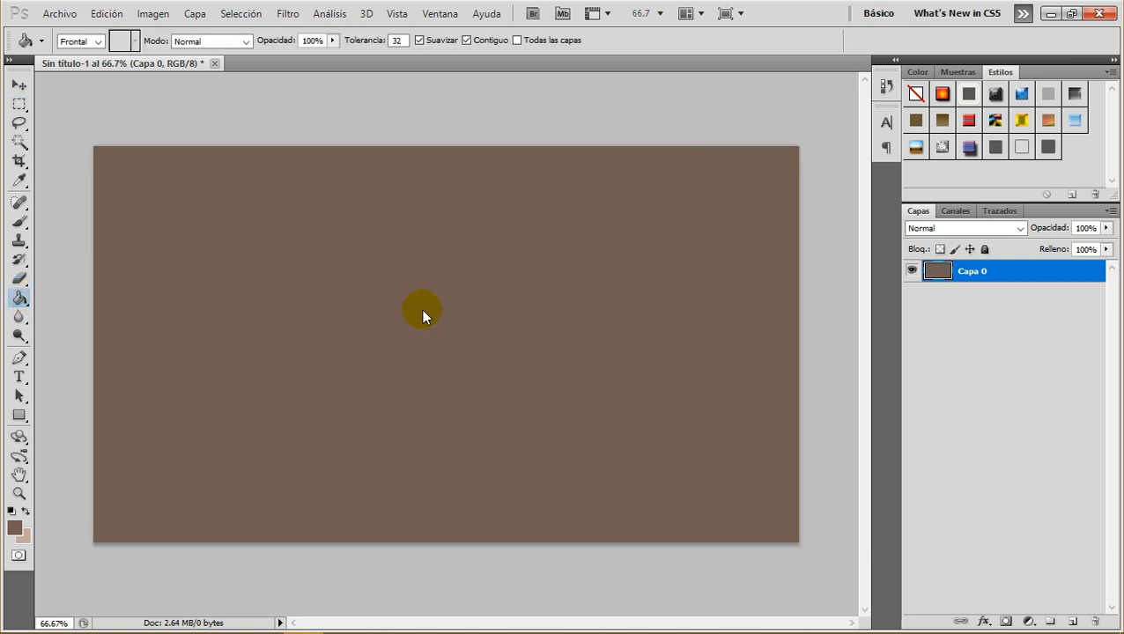
Set the foreground colour to #c3a89a and add the text "Ps" in Platz Grotesk Heavy at 603 pt
left_click(16, 527)
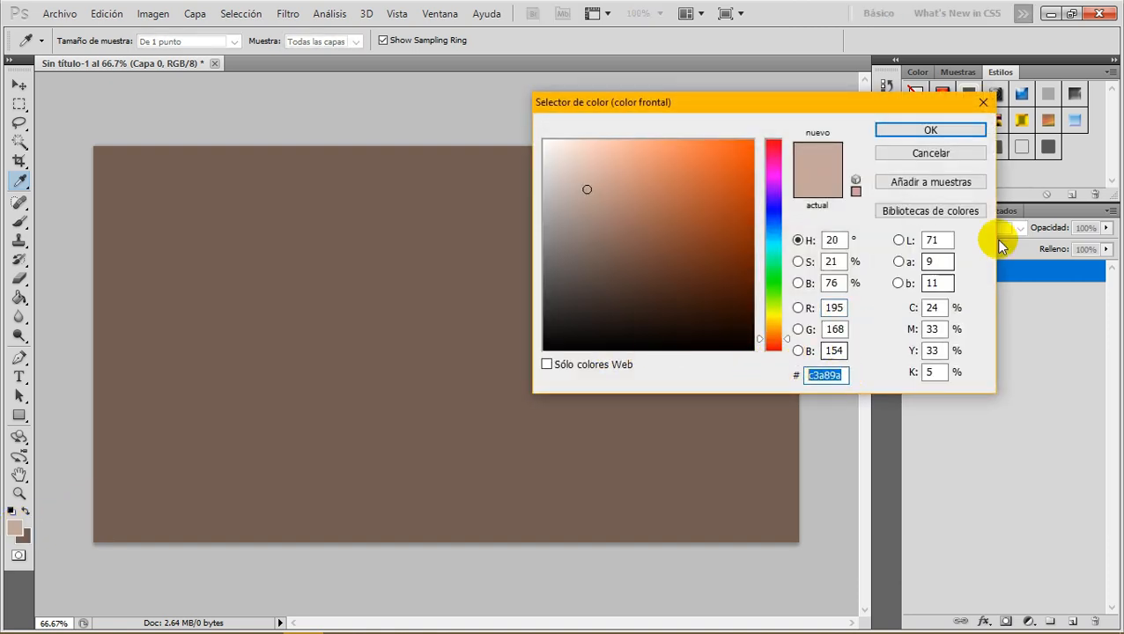
left_click(925, 130)
left_click(19, 377)
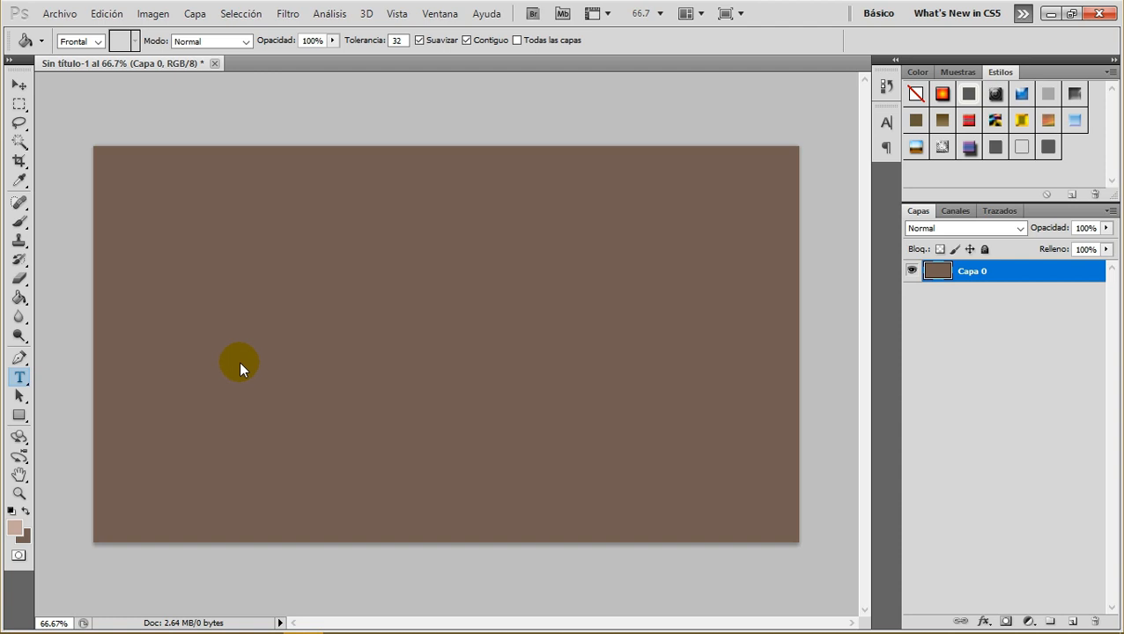
left_click(243, 357)
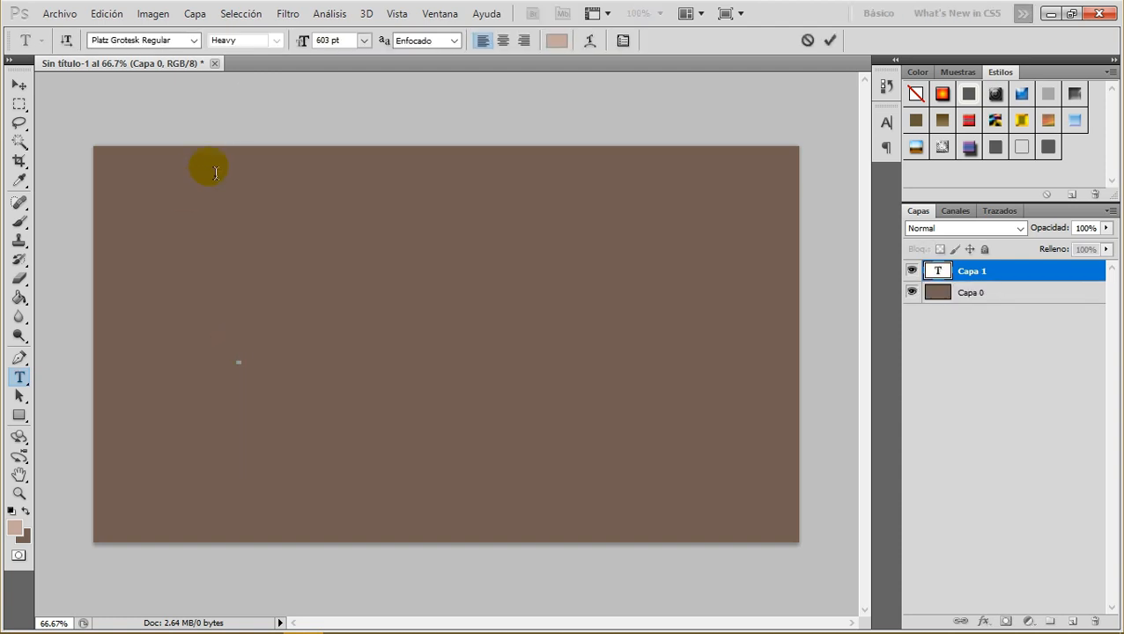
left_click(104, 39)
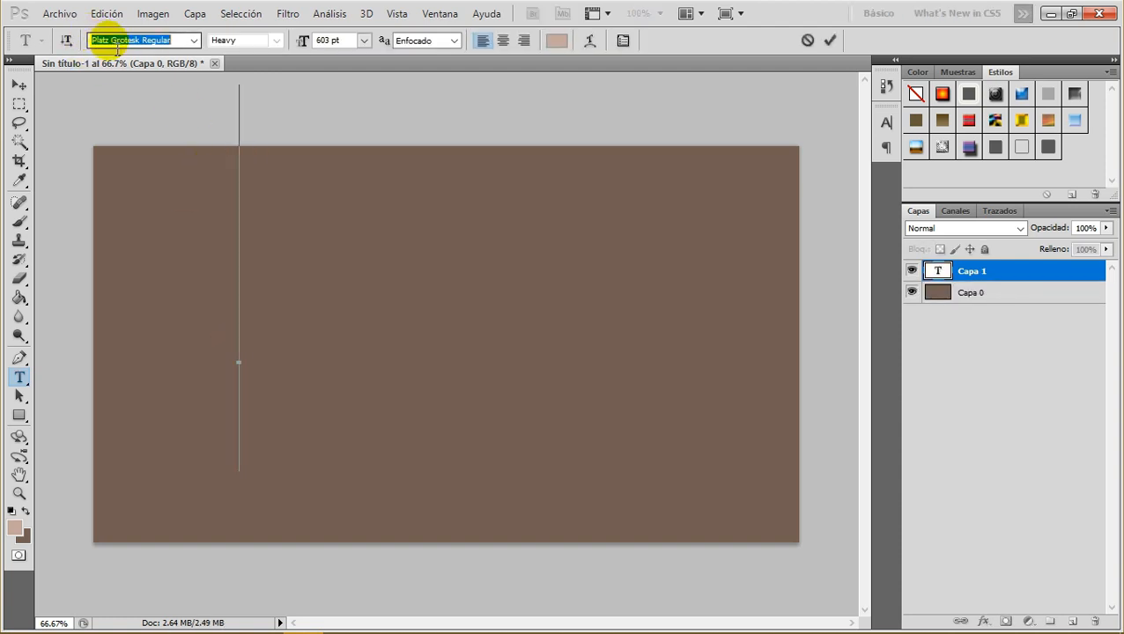
left_click(329, 42)
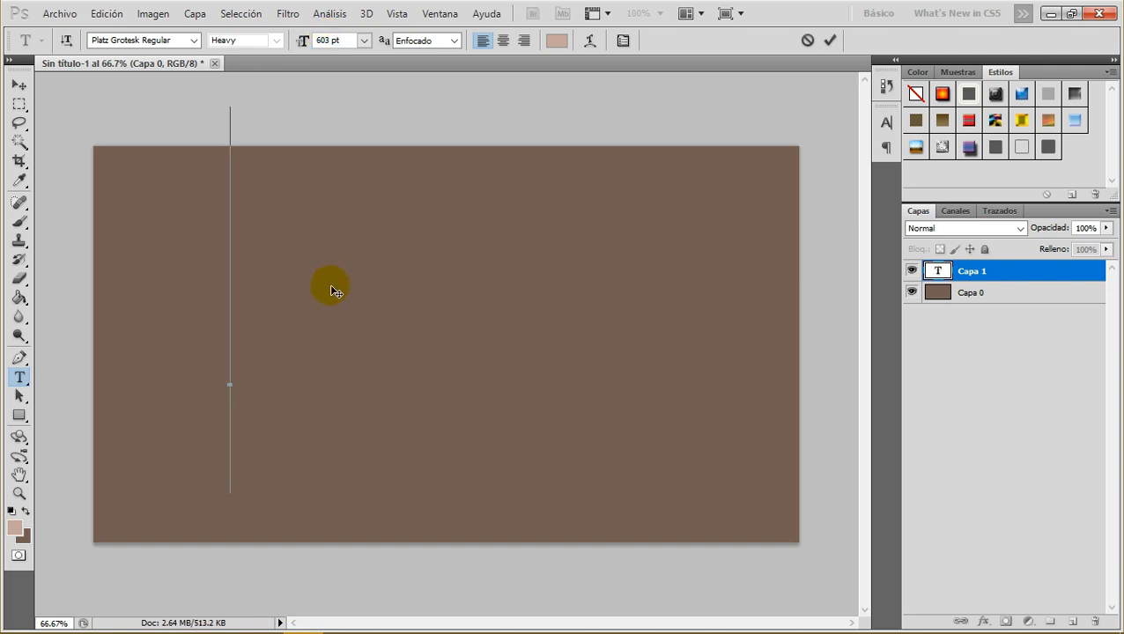
type("P")
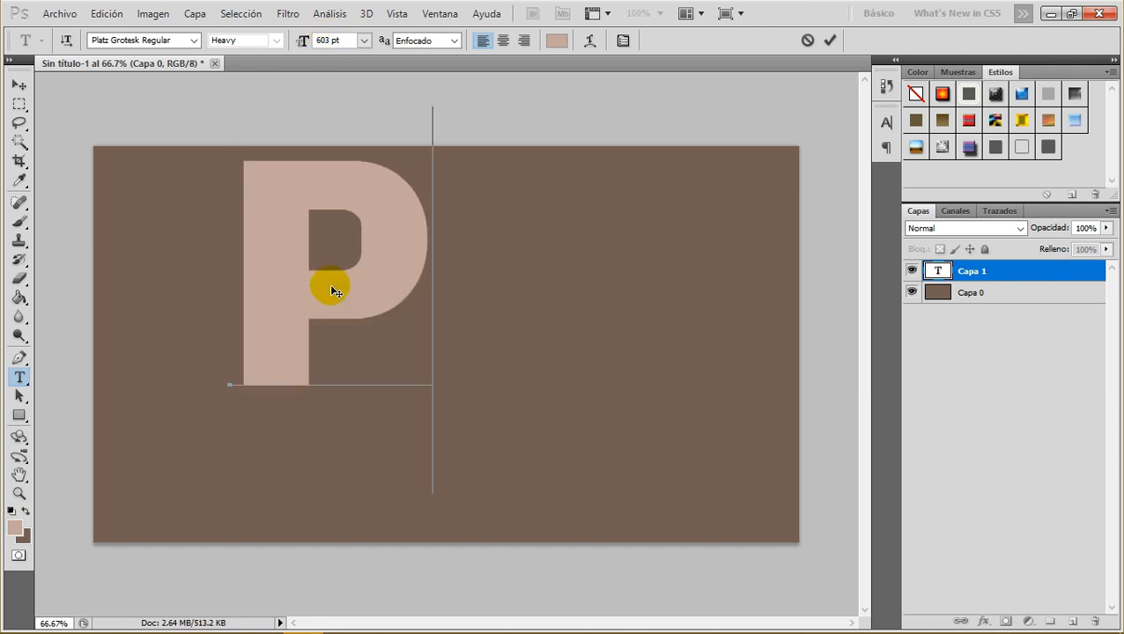
type("s")
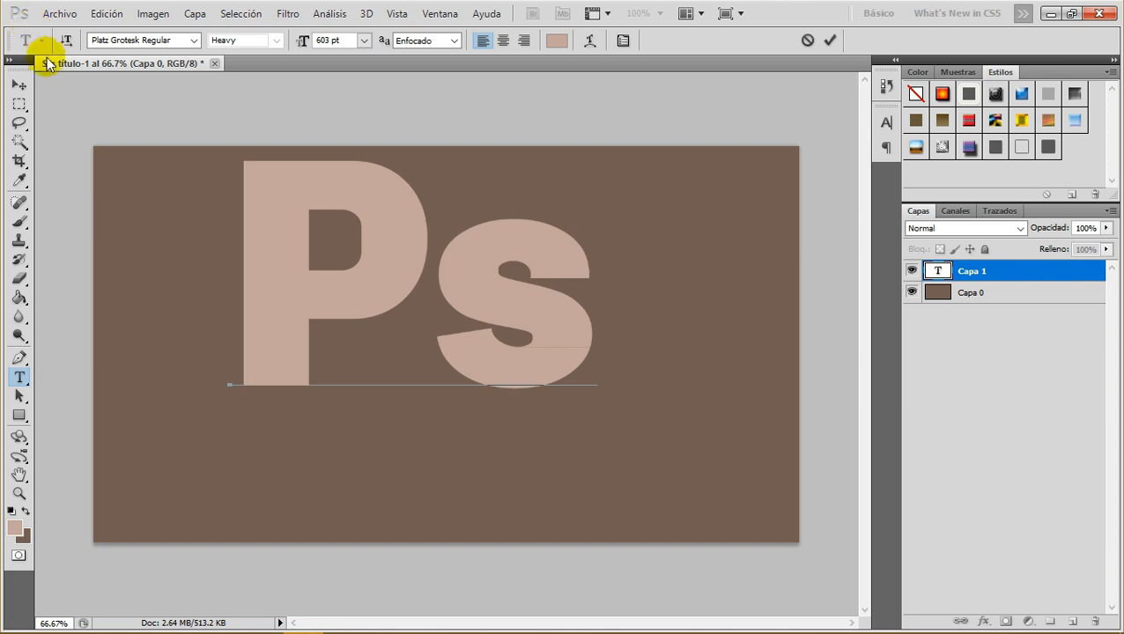
Enlarge the "Ps" text to 689 pt and move it to about the middle of the canvas
left_click(20, 86)
left_click_drag(544, 299, 581, 348)
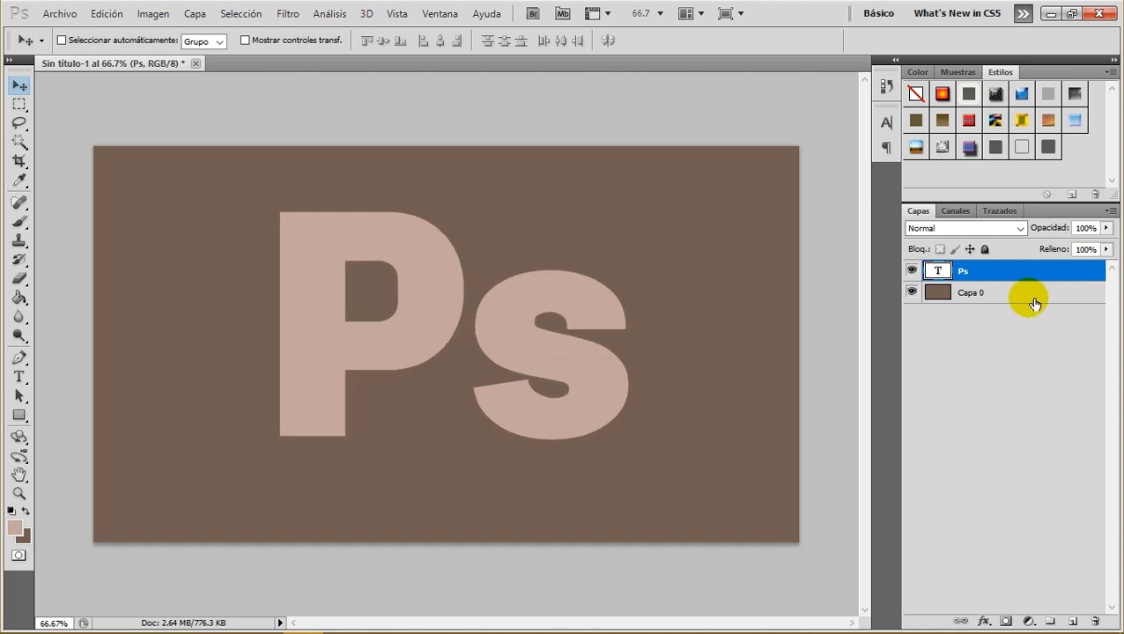
double_click(938, 273)
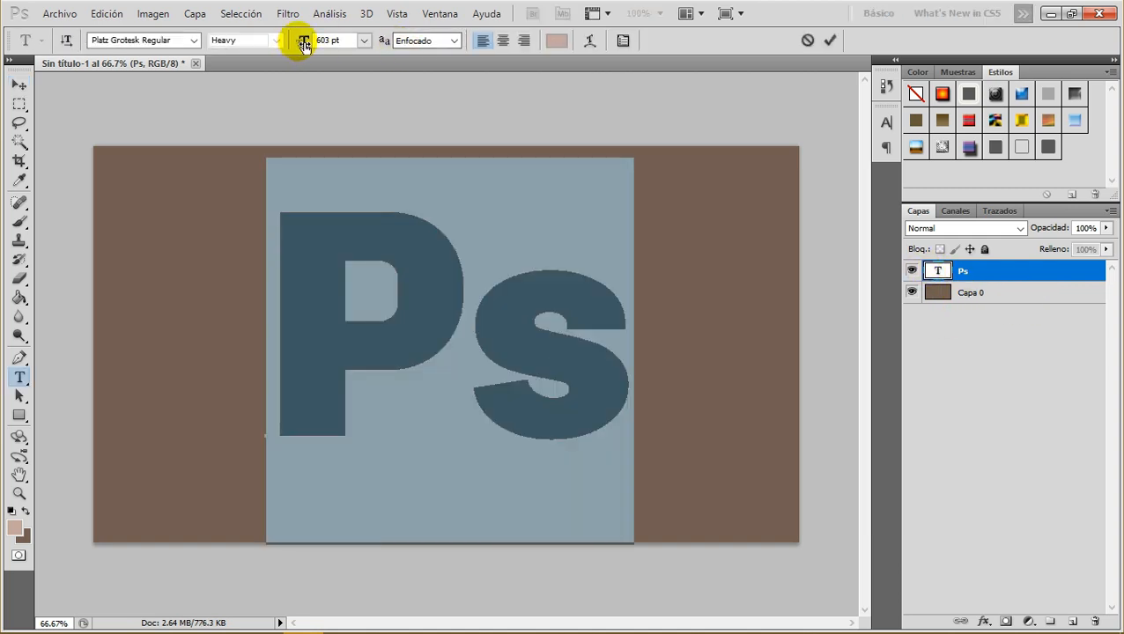
left_click_drag(354, 44, 370, 45)
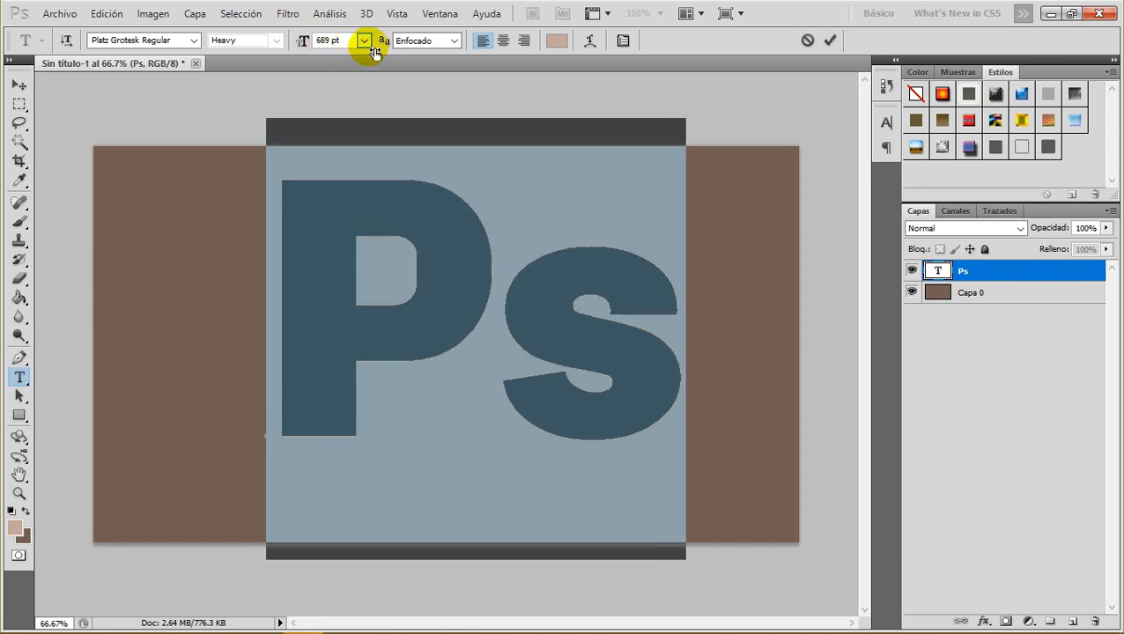
left_click(19, 85)
left_click_drag(631, 322, 630, 345)
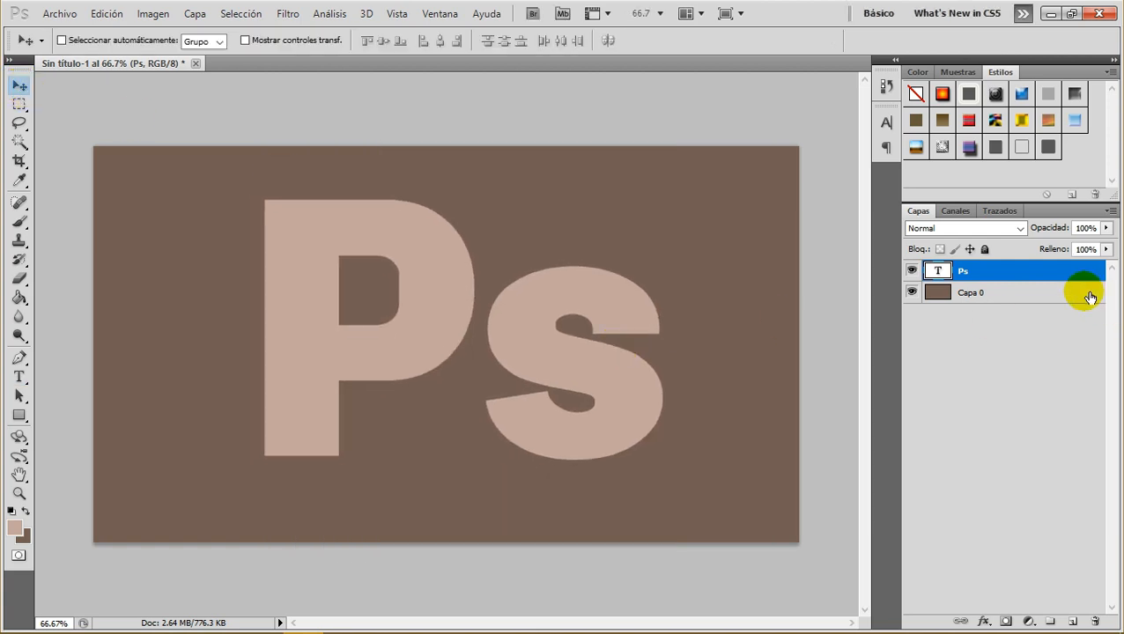
Rasterize the "Ps" text layer and draw a closed Pen path that cuts diagonally across the P's upper-left corner
right_click(1034, 275)
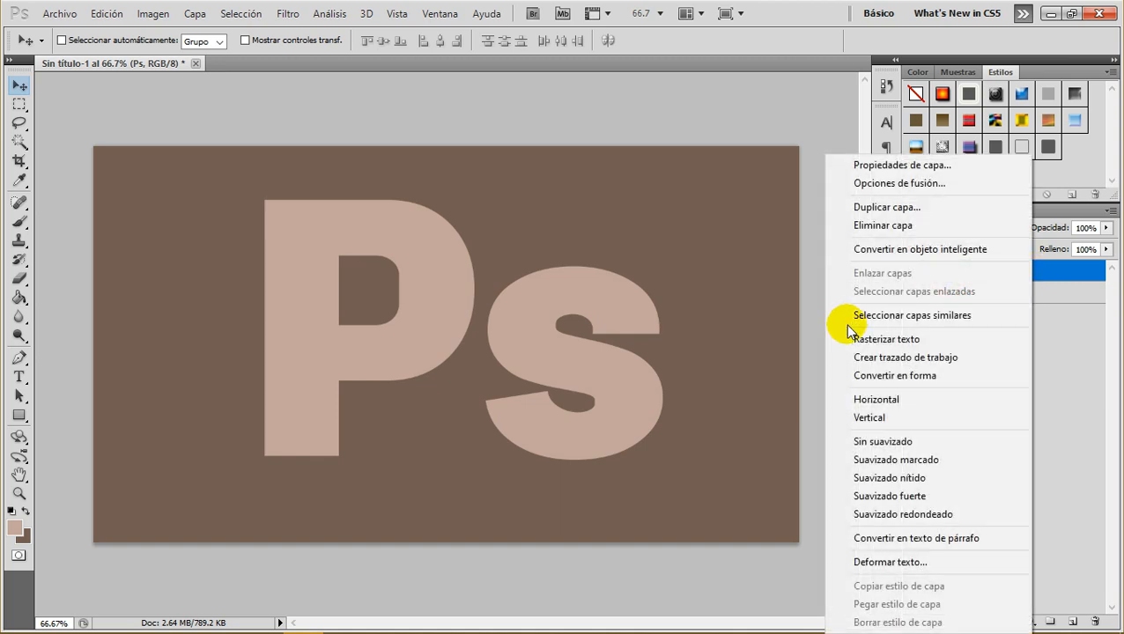
left_click(920, 334)
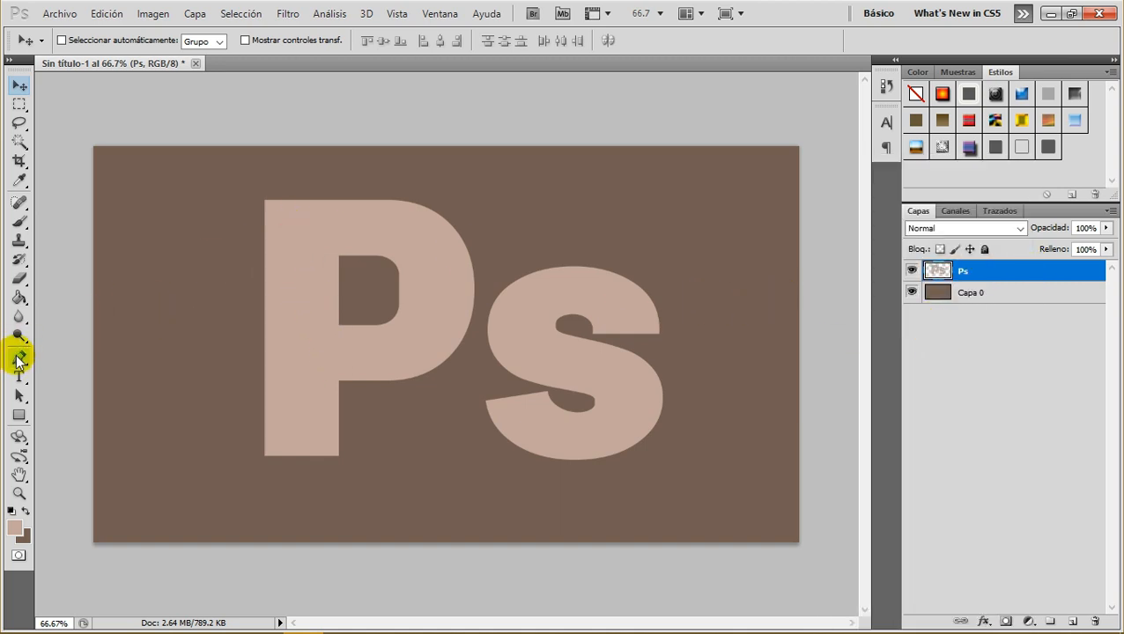
left_click(19, 360)
right_click(21, 361)
left_click(195, 277)
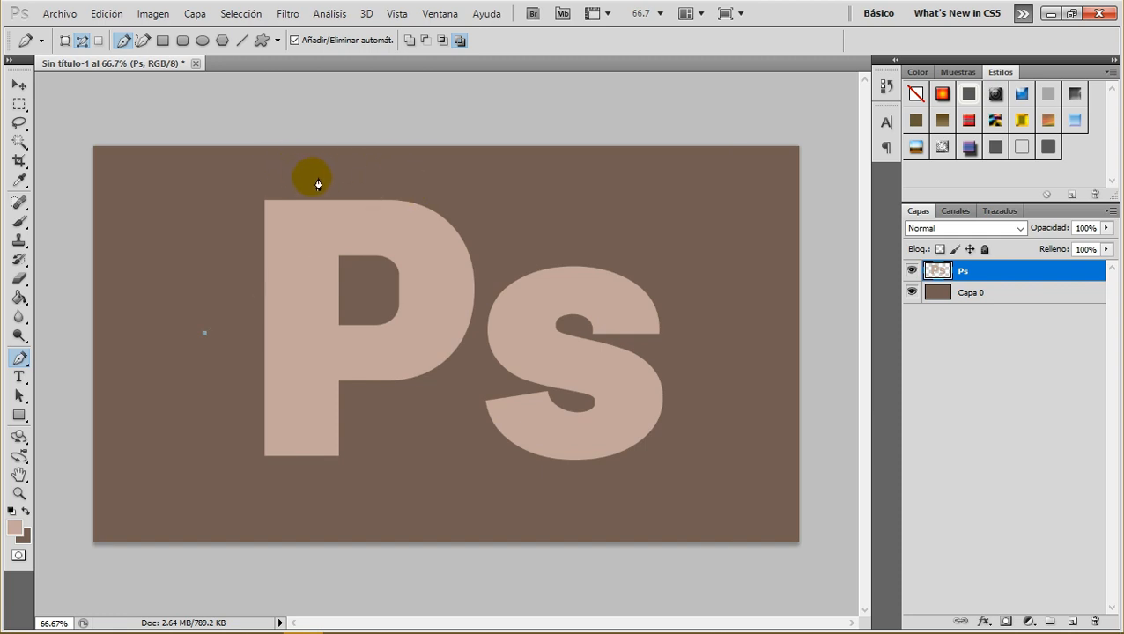
key("ctrl+alt+z")
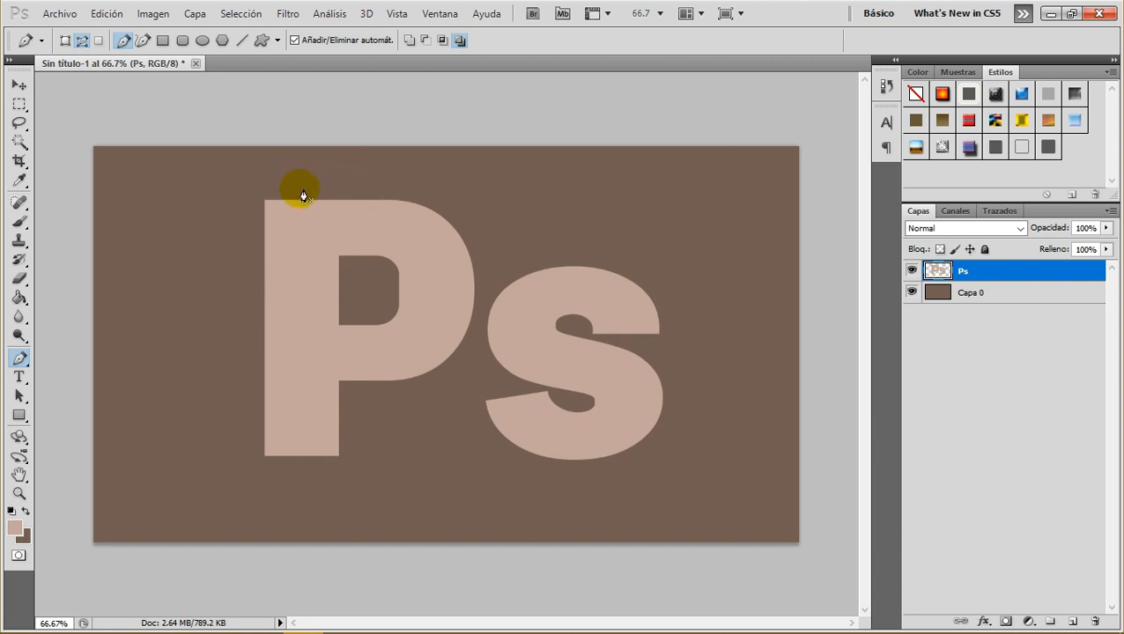
left_click(233, 280)
Convert the work path into a new anti-aliased selection with a 0 px feather radius
left_click(1000, 212)
right_click(917, 236)
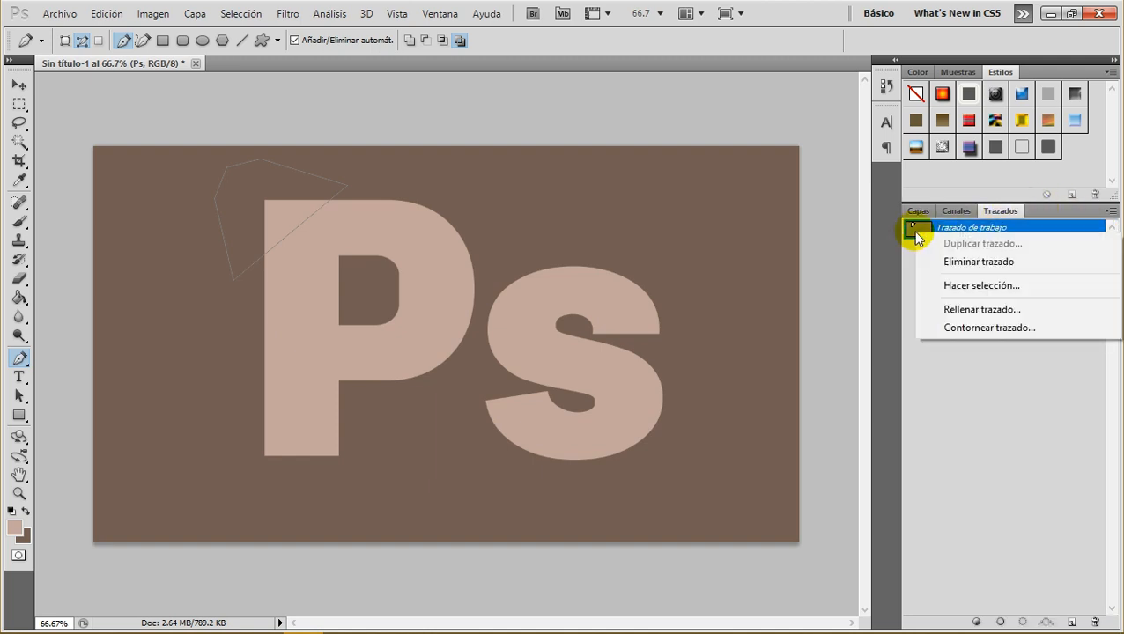
left_click(1004, 287)
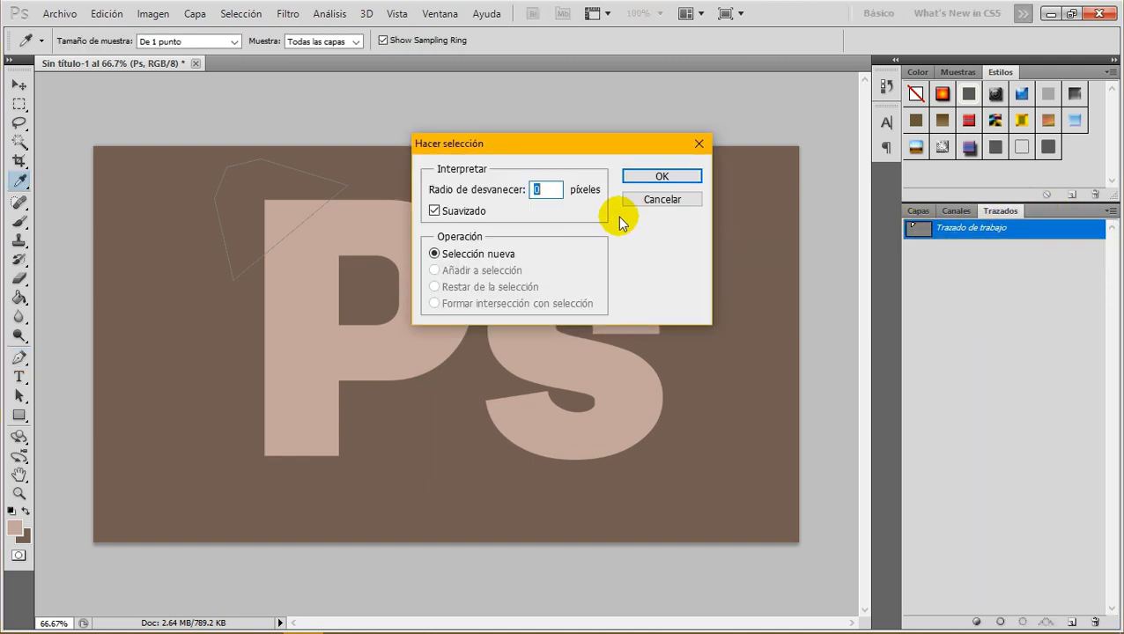
left_click(675, 176)
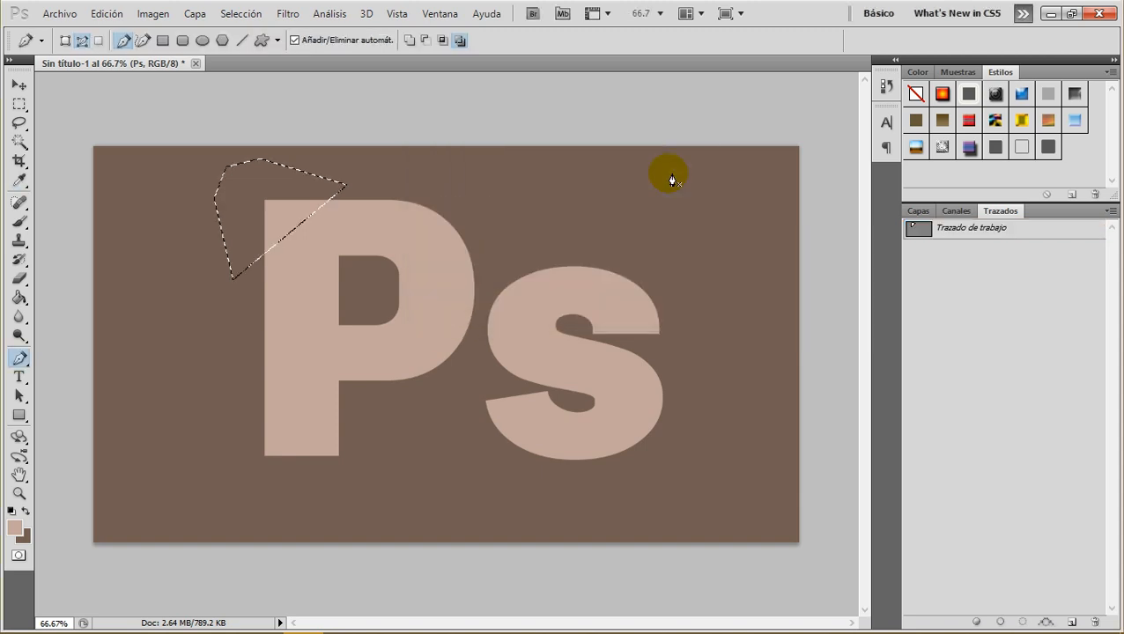
Cut the selected corner of the P from the Ps layer and paste it onto its own layer
left_click(916, 210)
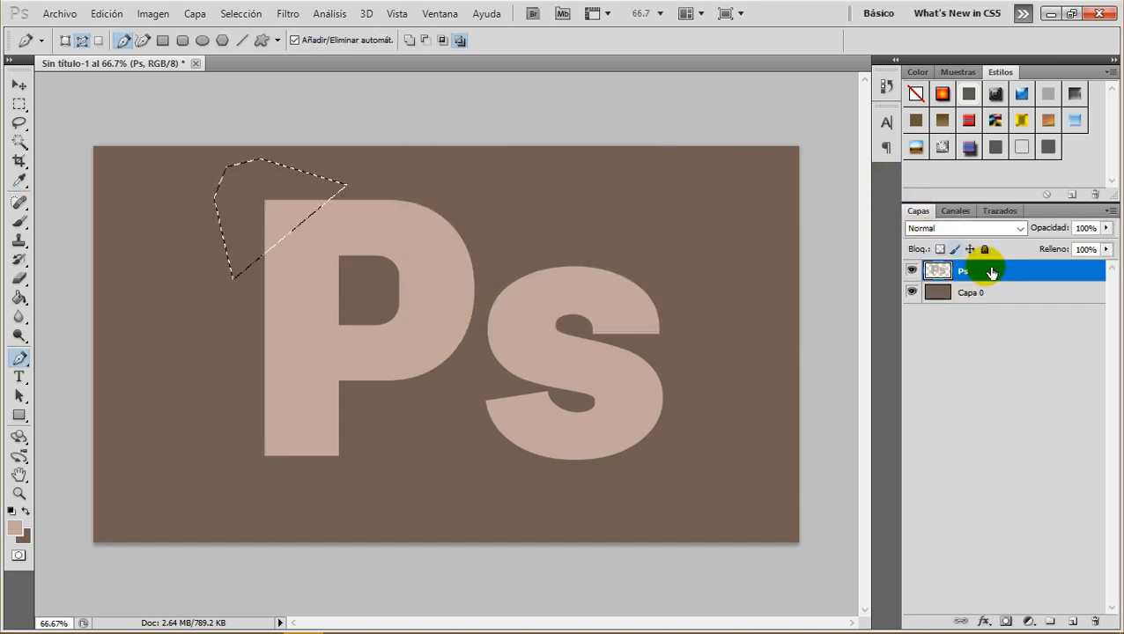
left_click(106, 13)
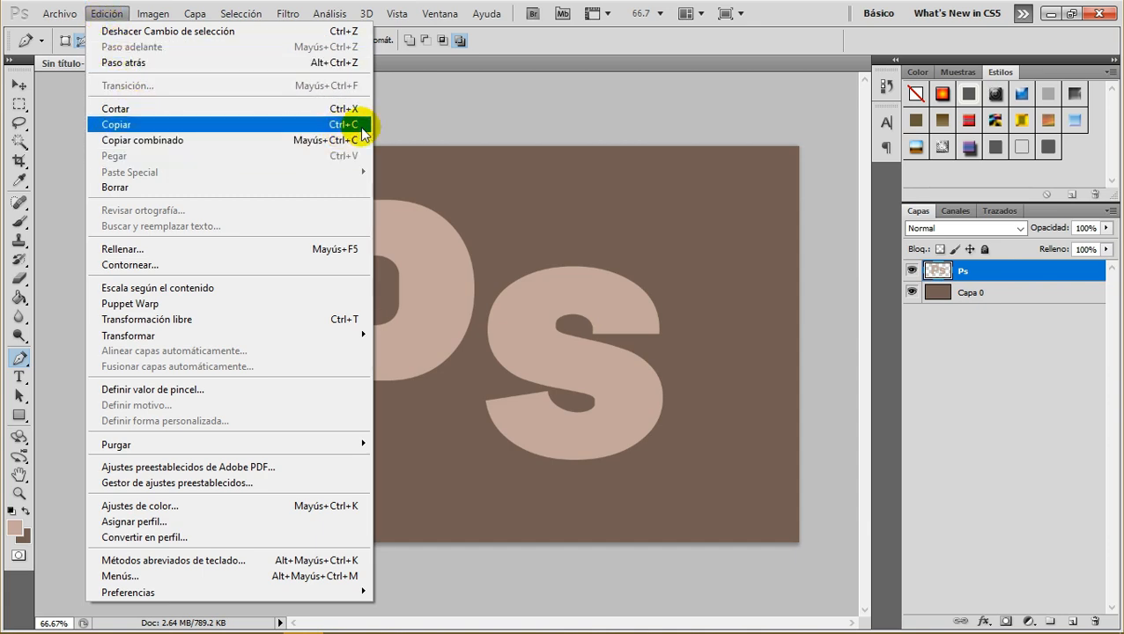
left_click(308, 108)
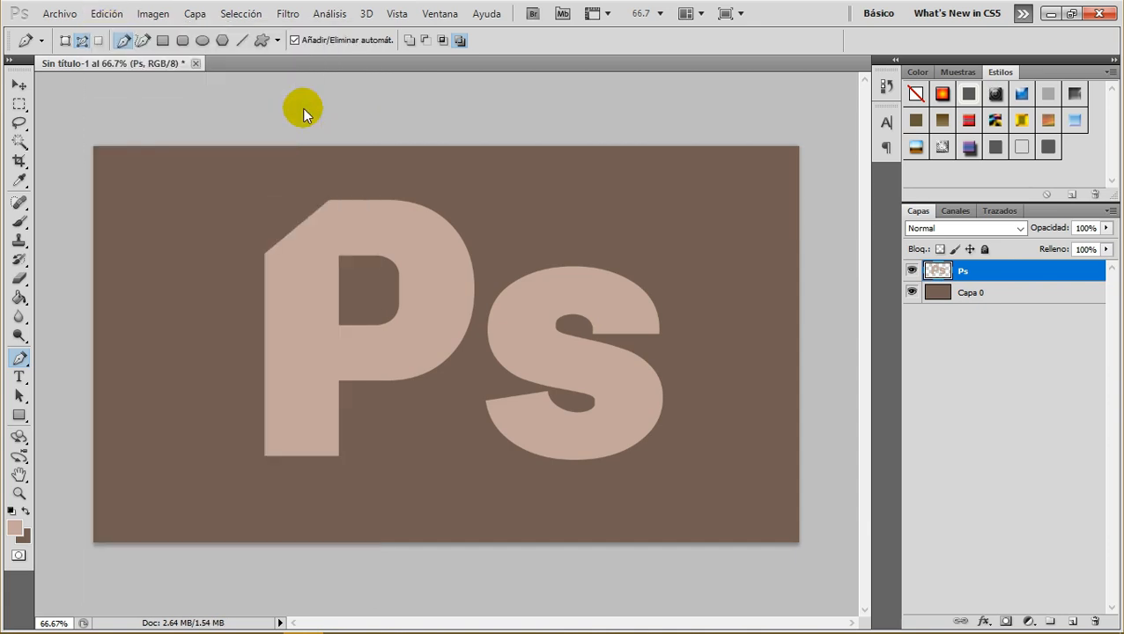
left_click(109, 14)
left_click(163, 156)
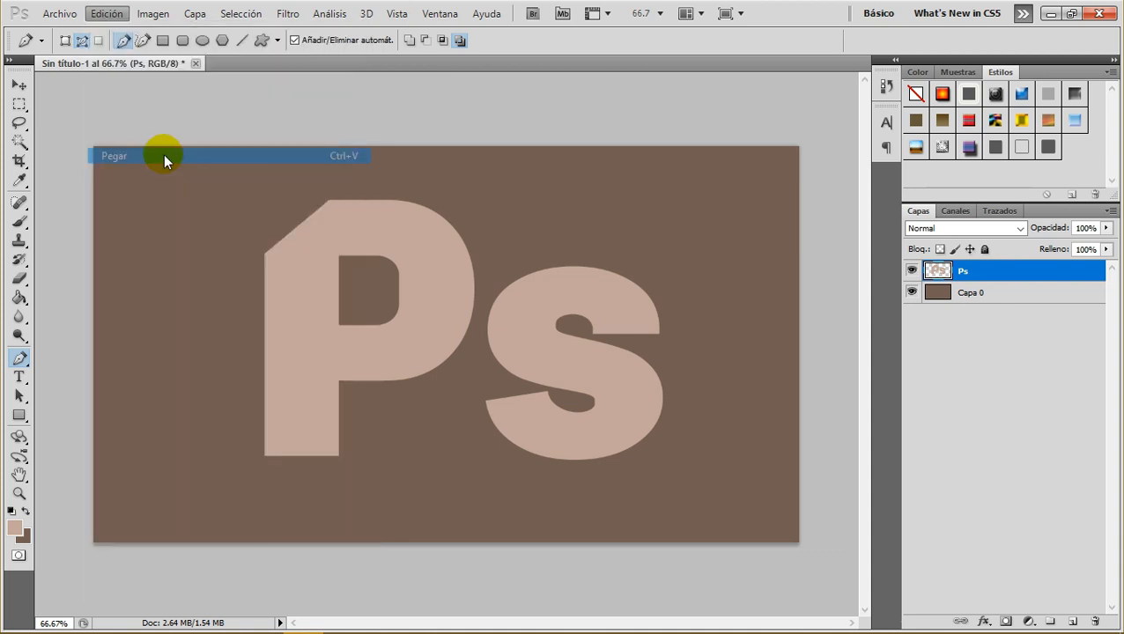
Move the pasted corner piece back into its original place at the P's upper-left corner
left_click(19, 85)
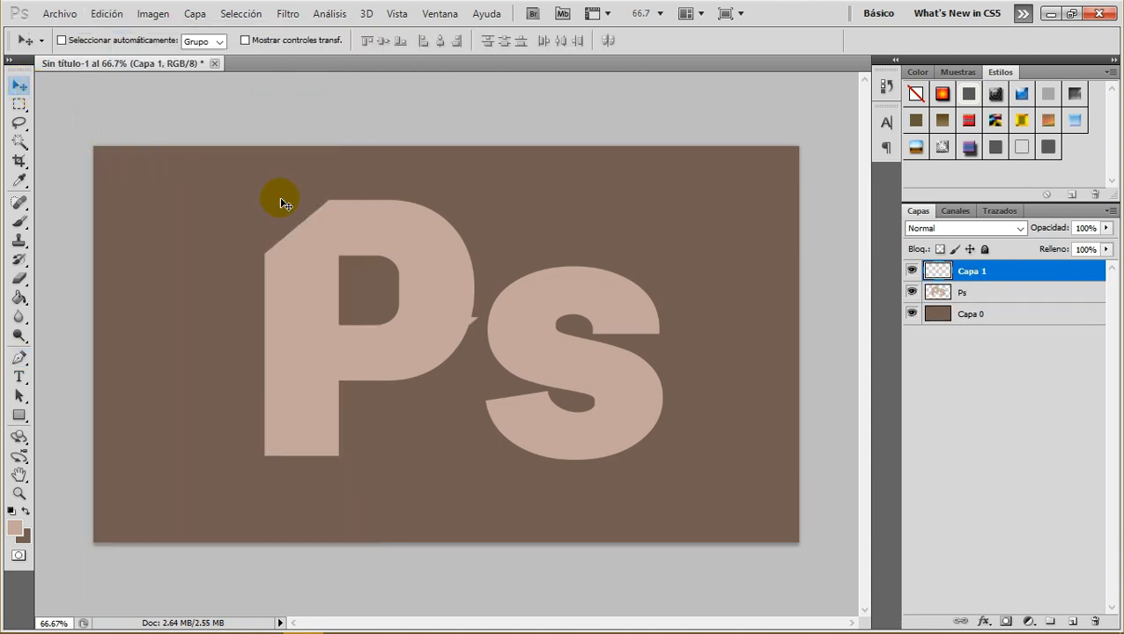
mouse_move(302, 229)
left_mouse_down()
mouse_move(302, 210)
mouse_move(306, 220)
left_mouse_up()
scroll(280, 212, "up", 2)
scroll(247, 191, "left", 1)
scroll(285, 191, "up", 3)
scroll(324, 190, "up", 1)
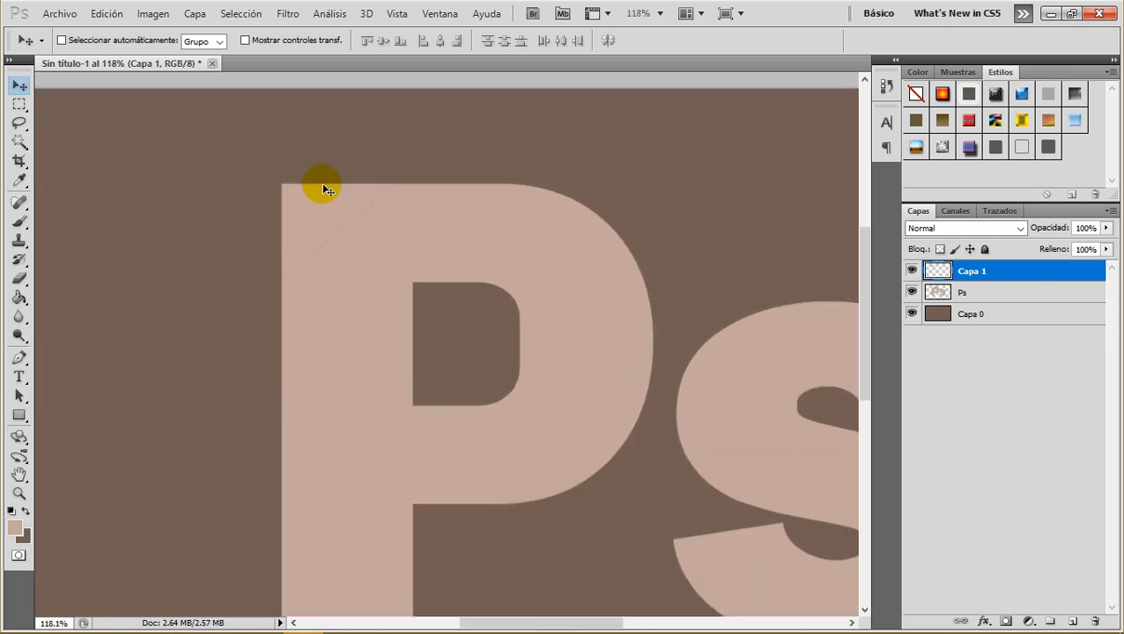
Apply a linear black-to-white gradient overlay at an angle of -43° to the corner piece's layer
right_click(1054, 278)
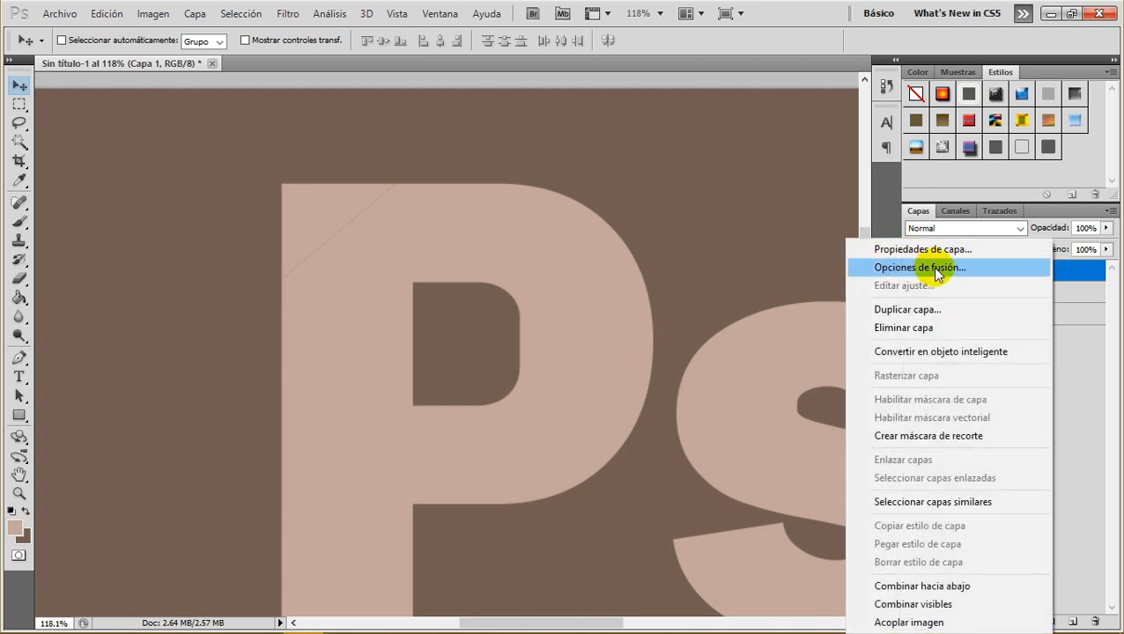
left_click(938, 268)
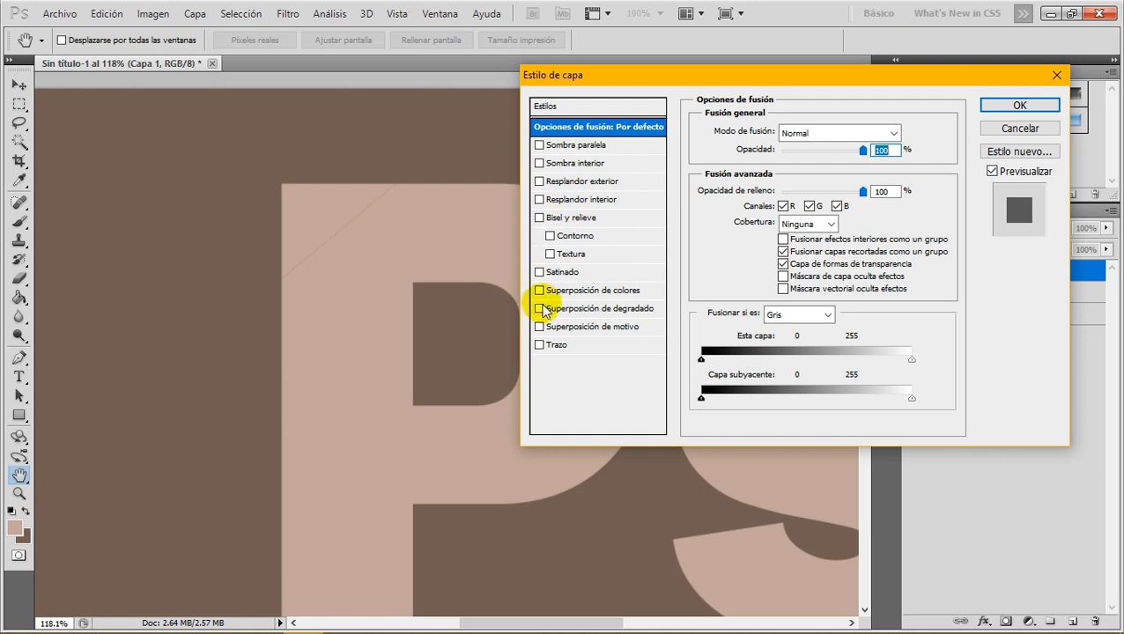
left_click(539, 290)
left_click(539, 289)
left_click(539, 309)
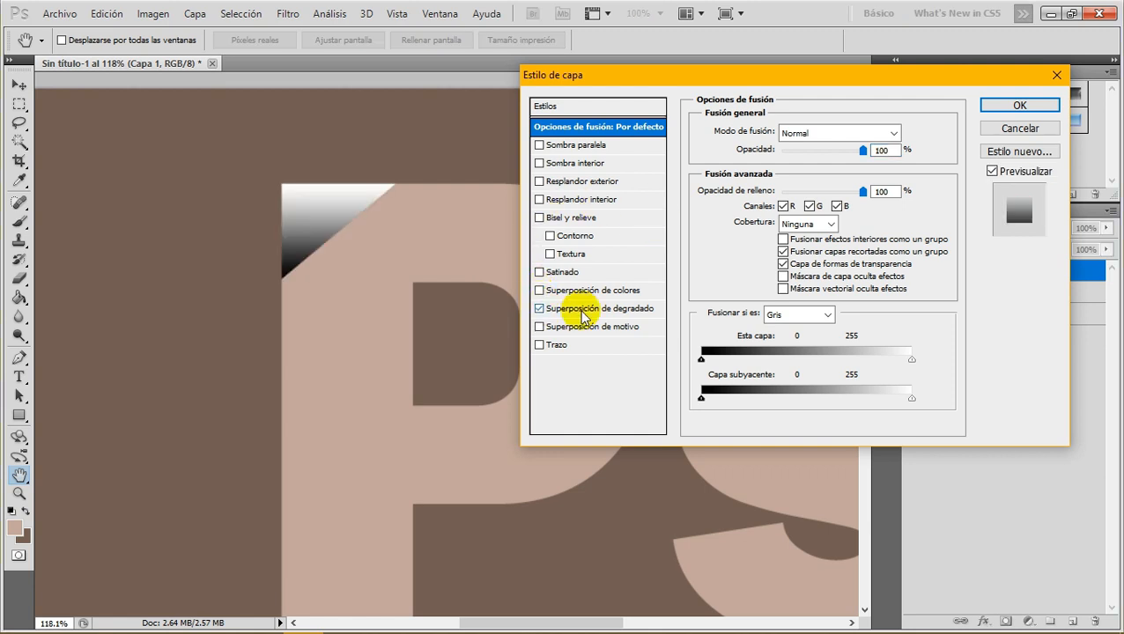
left_click(581, 308)
left_click_drag(780, 219, 795, 222)
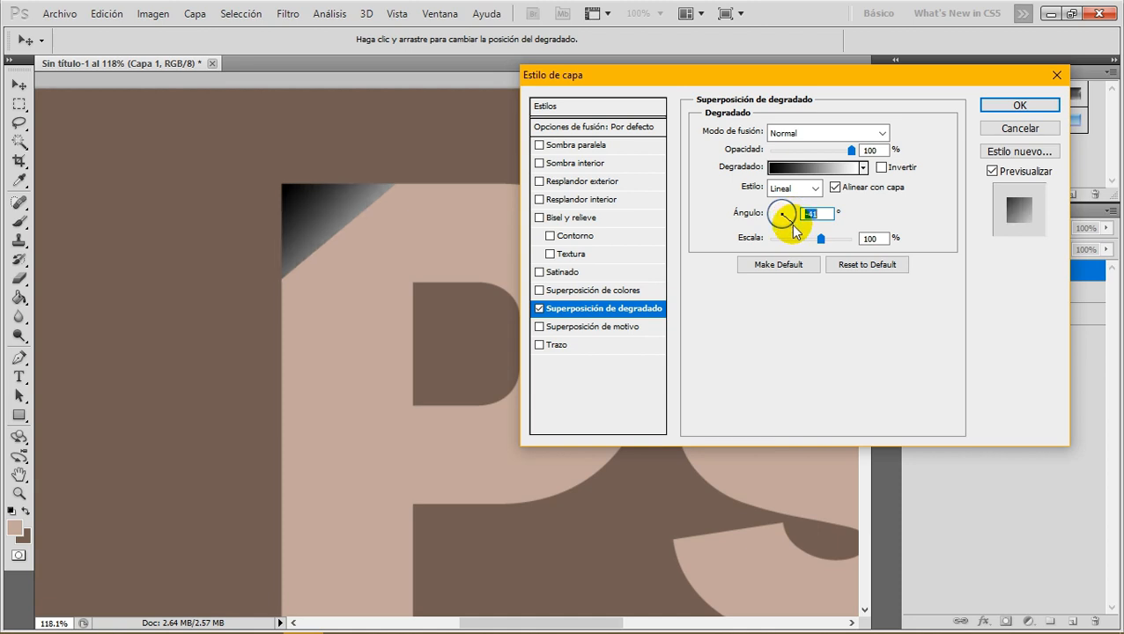
mouse_move(793, 221)
left_mouse_down()
mouse_move(769, 205)
mouse_move(796, 233)
left_mouse_up()
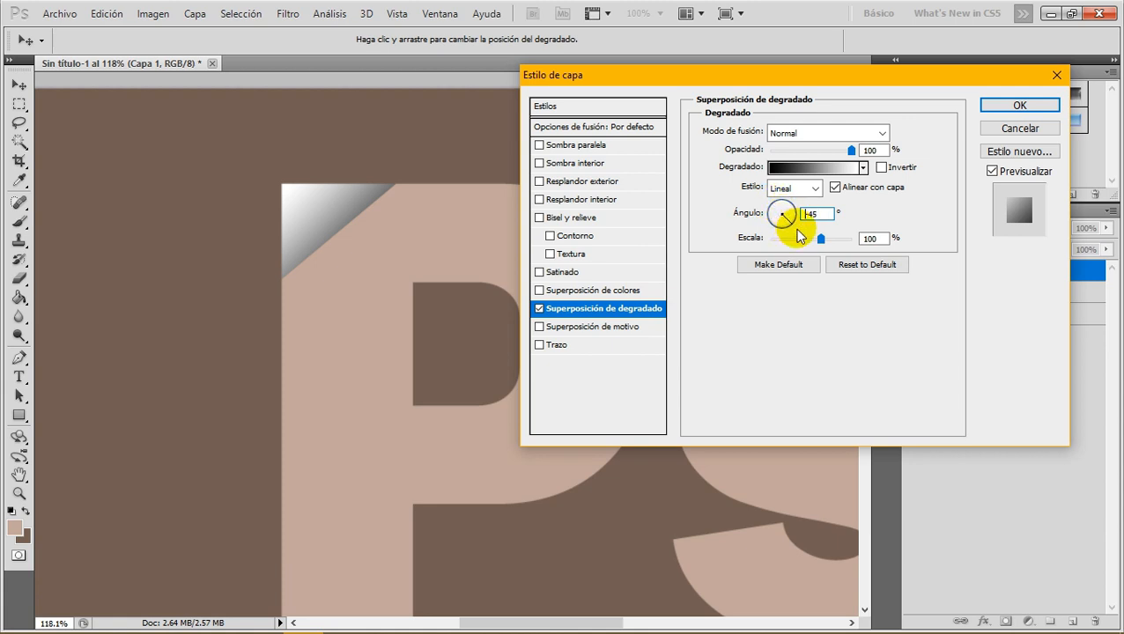
left_click(1019, 106)
Free-transform the corner piece by rotating it about 180° so it folds inward over the P's upper-left corner
left_click(104, 14)
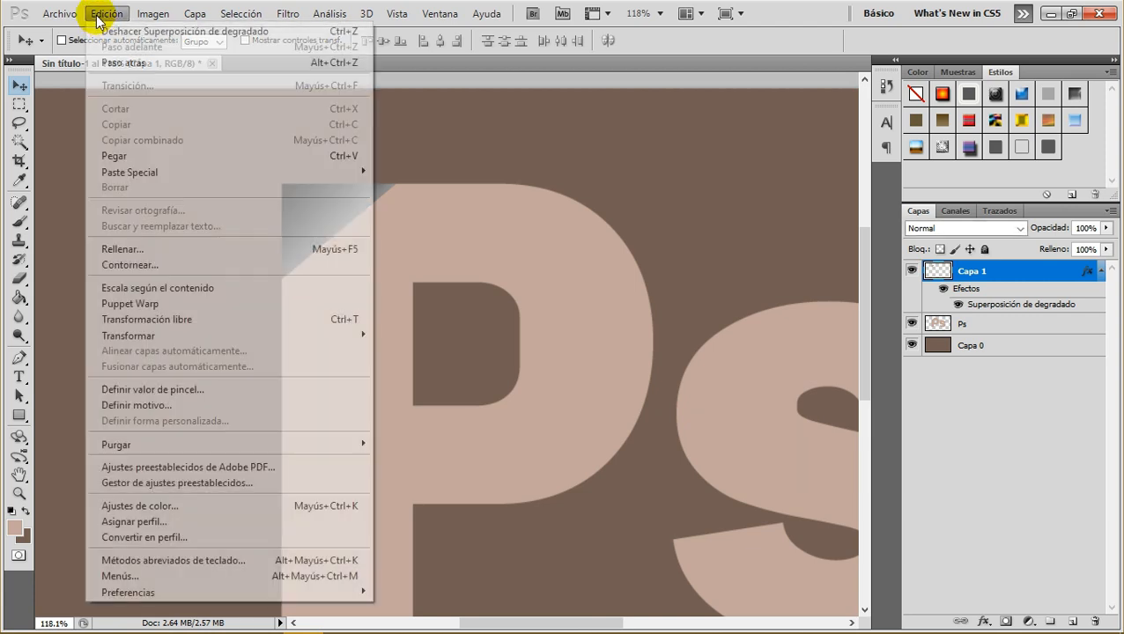
left_click(163, 319)
left_click_drag(434, 156, 243, 306)
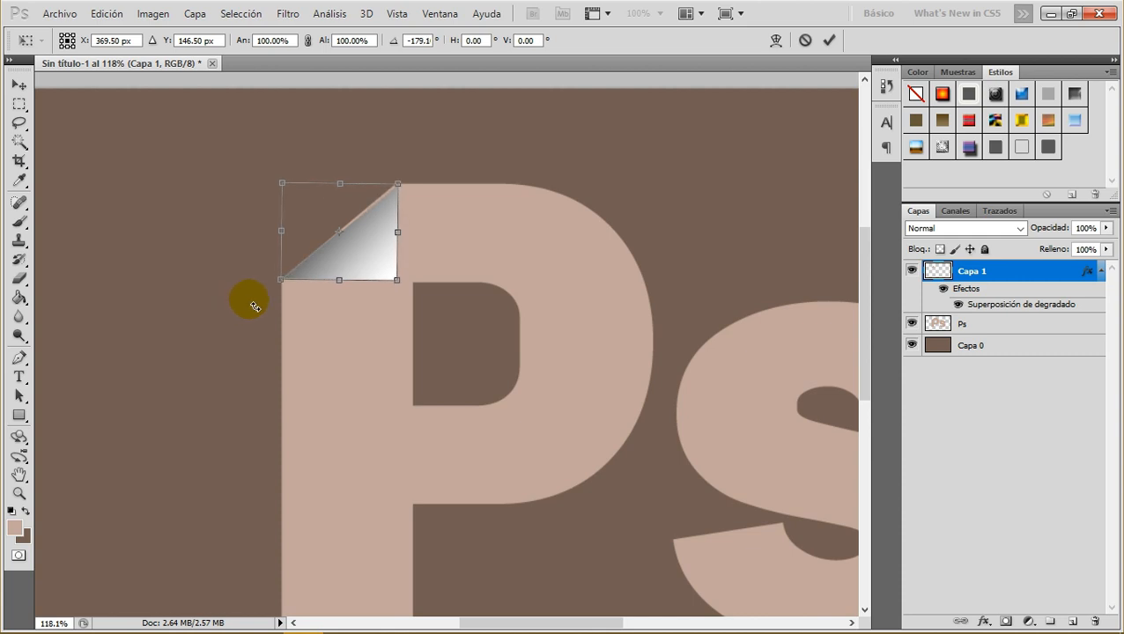
left_click(826, 40)
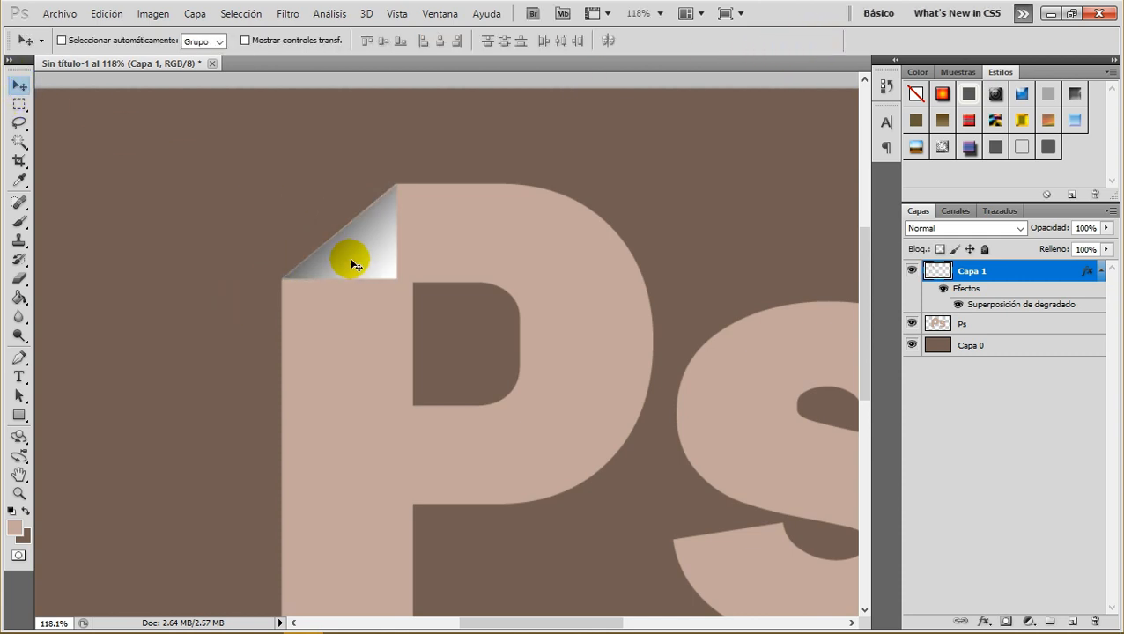
Recolour the black stop of the folded corner's gradient overlay to dark brown #614b40
scroll(332, 229, "up", 1)
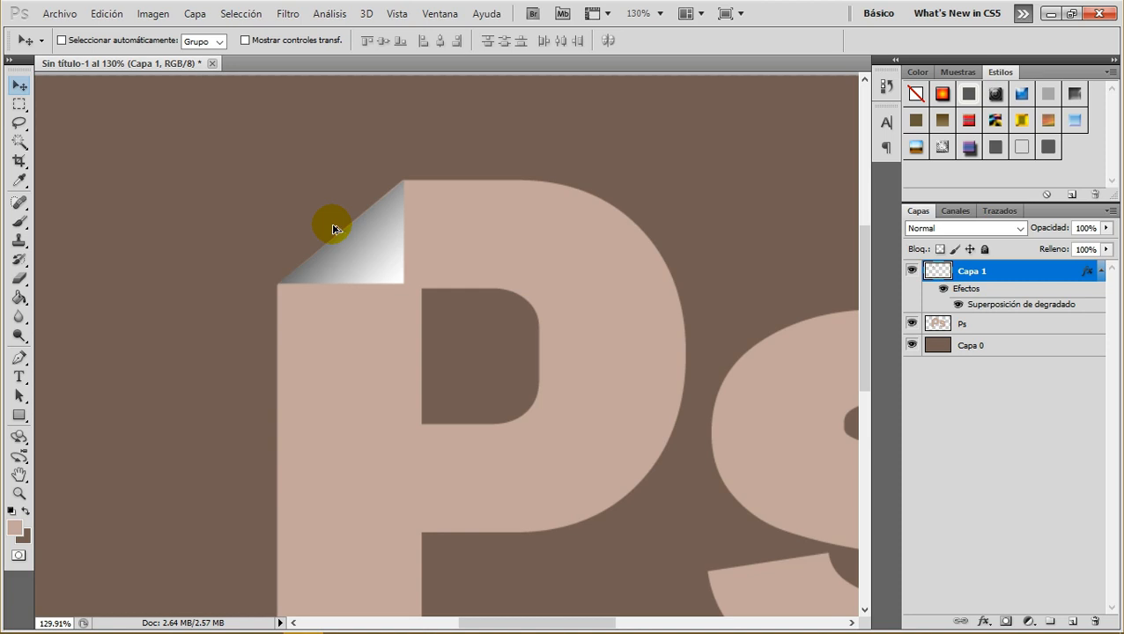
scroll(333, 229, "down", 2)
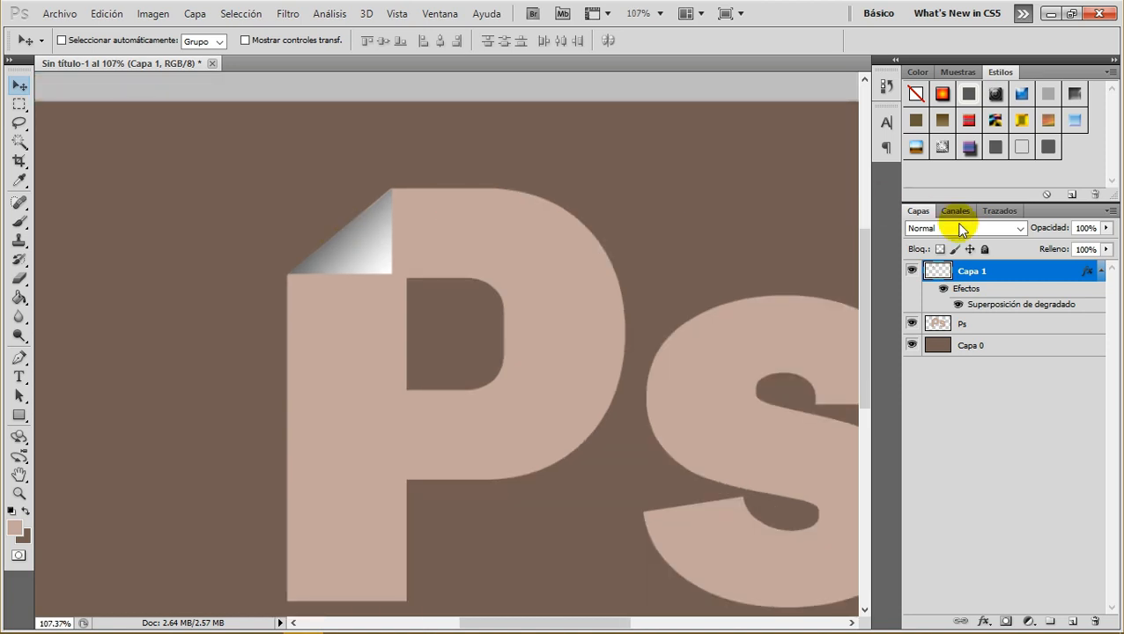
right_click(1024, 276)
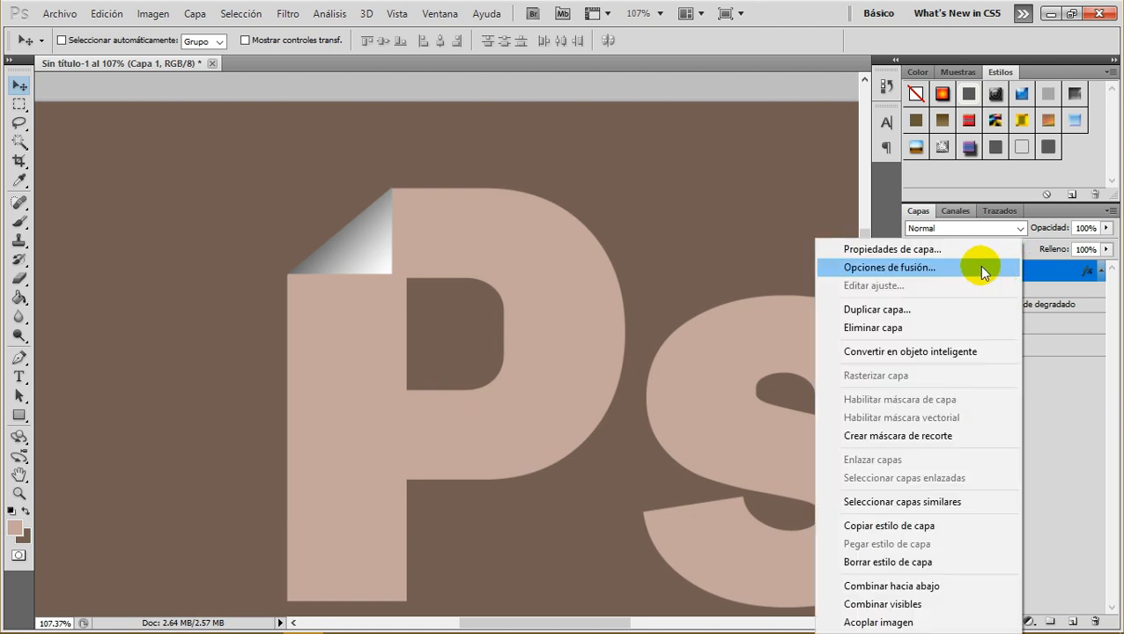
left_click(898, 268)
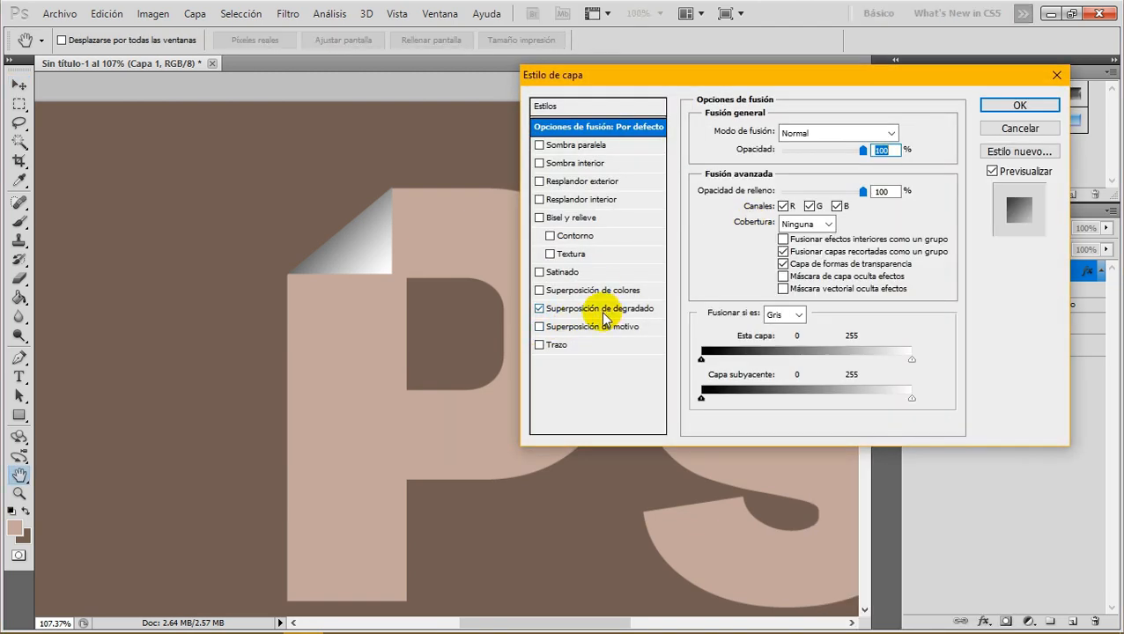
left_click(596, 310)
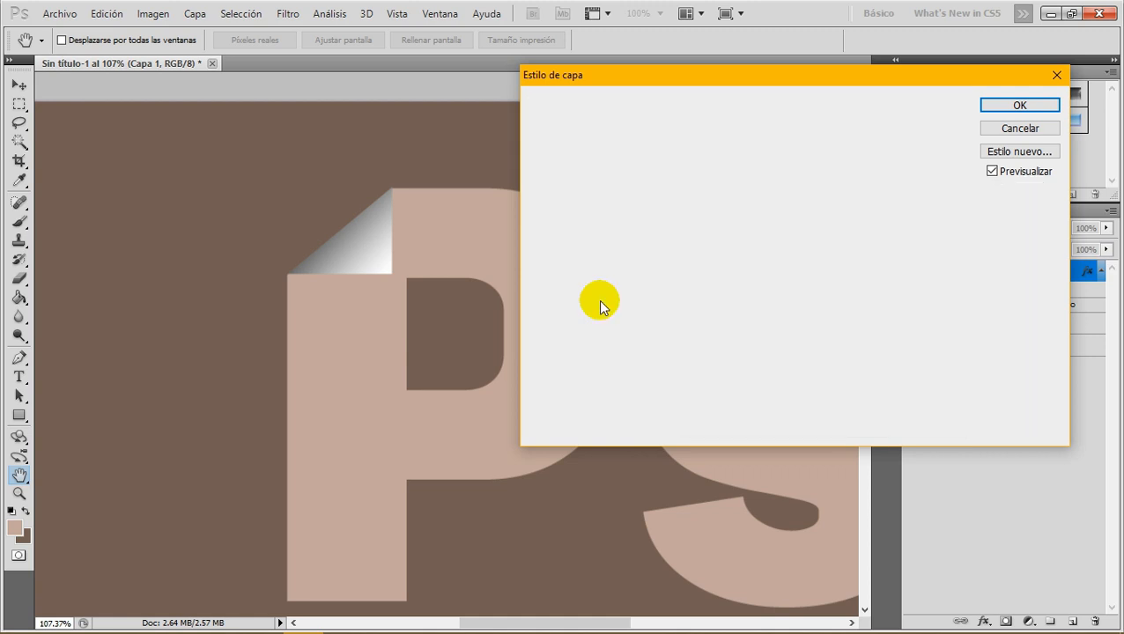
left_click(784, 168)
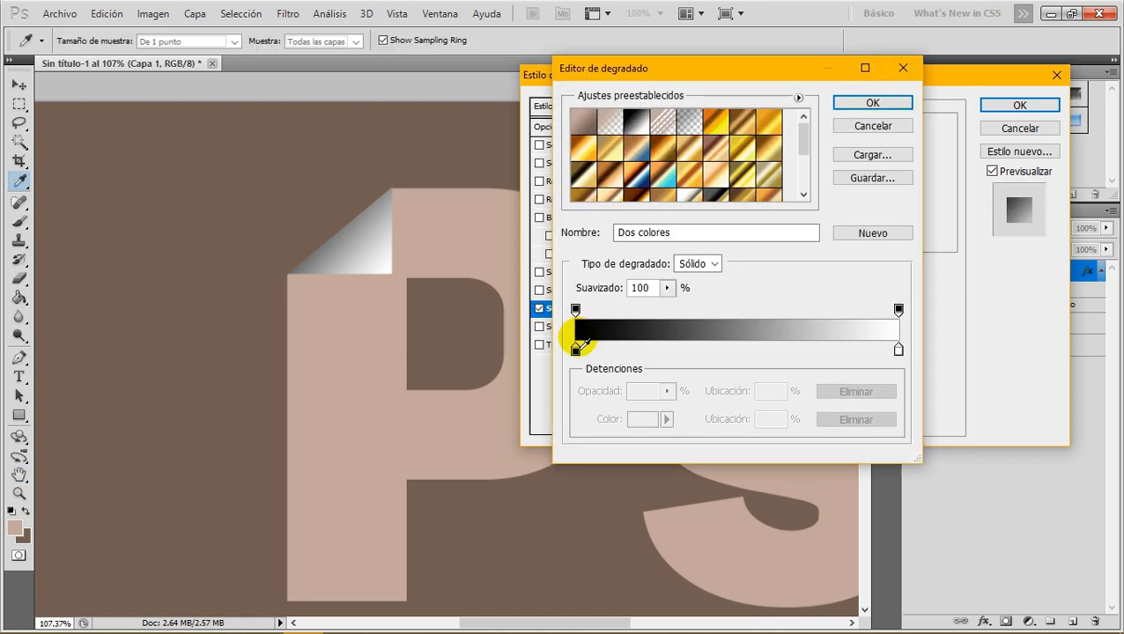
left_click(575, 350)
double_click(575, 349)
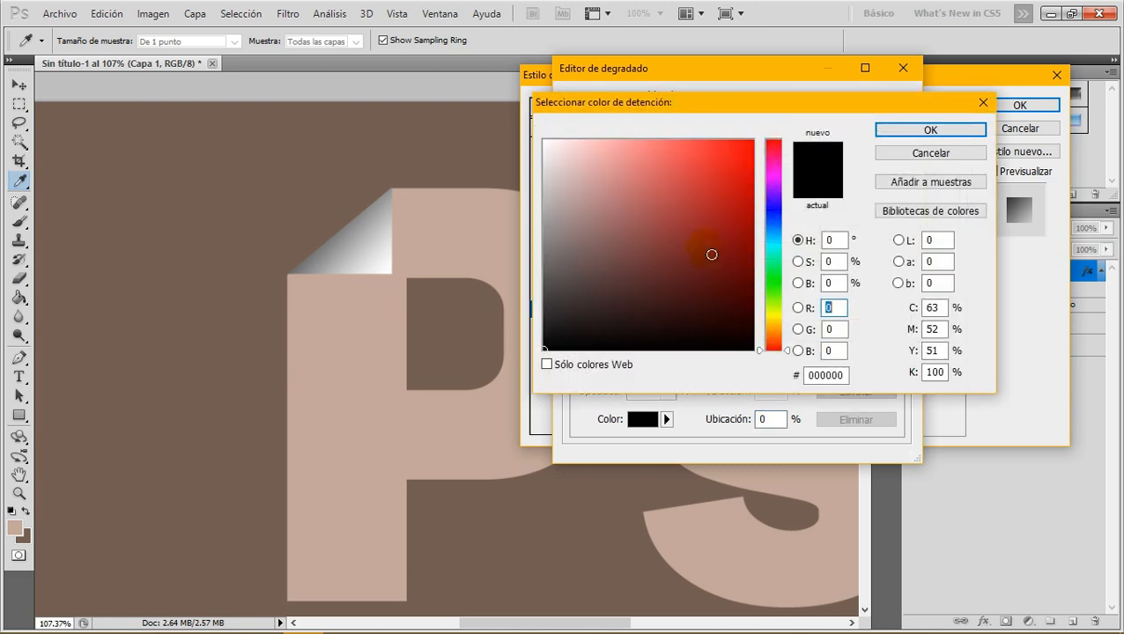
left_click(772, 338)
mouse_move(624, 203)
left_mouse_down()
mouse_move(616, 197)
mouse_move(627, 221)
mouse_move(592, 246)
mouse_move(610, 271)
left_mouse_up()
left_click_drag(647, 175, 673, 166)
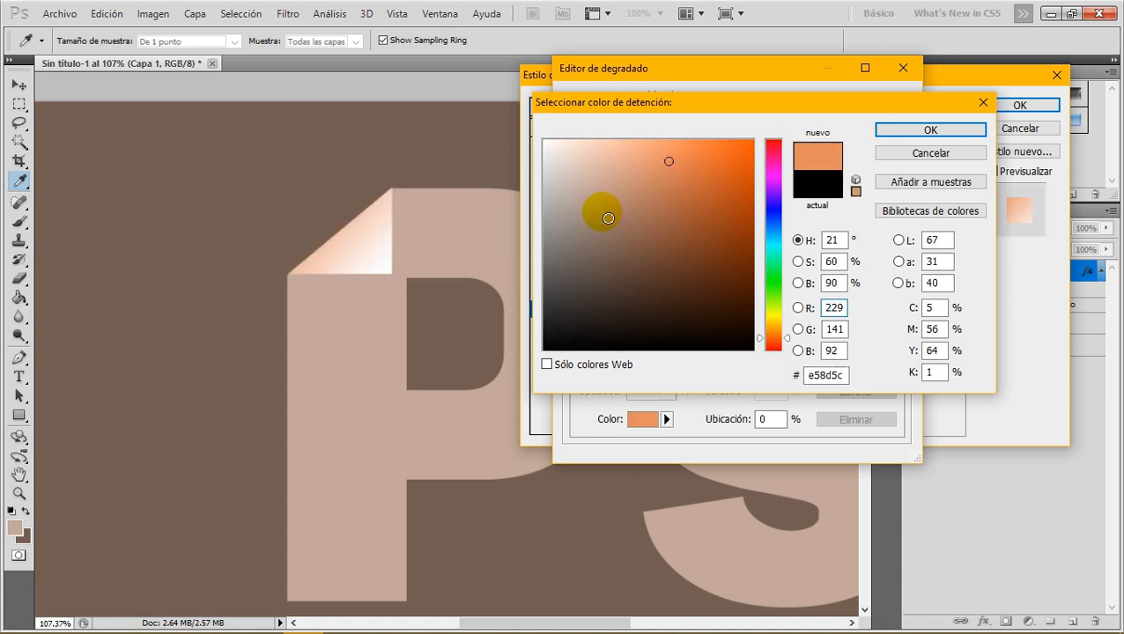
left_click(446, 220)
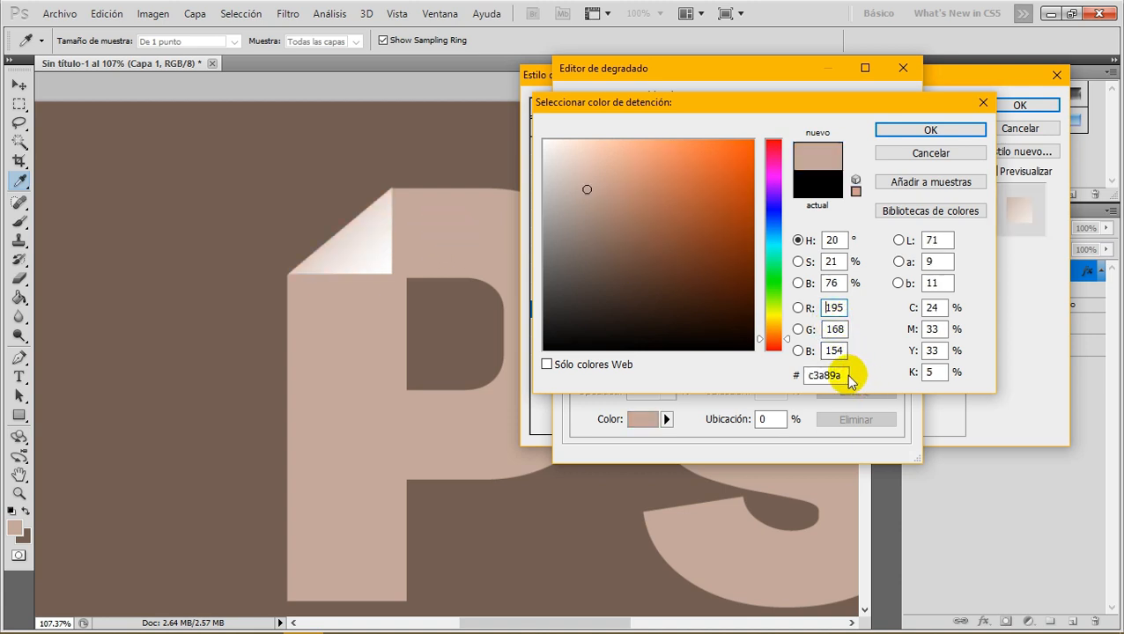
left_click(808, 375)
left_click_drag(600, 237, 596, 262)
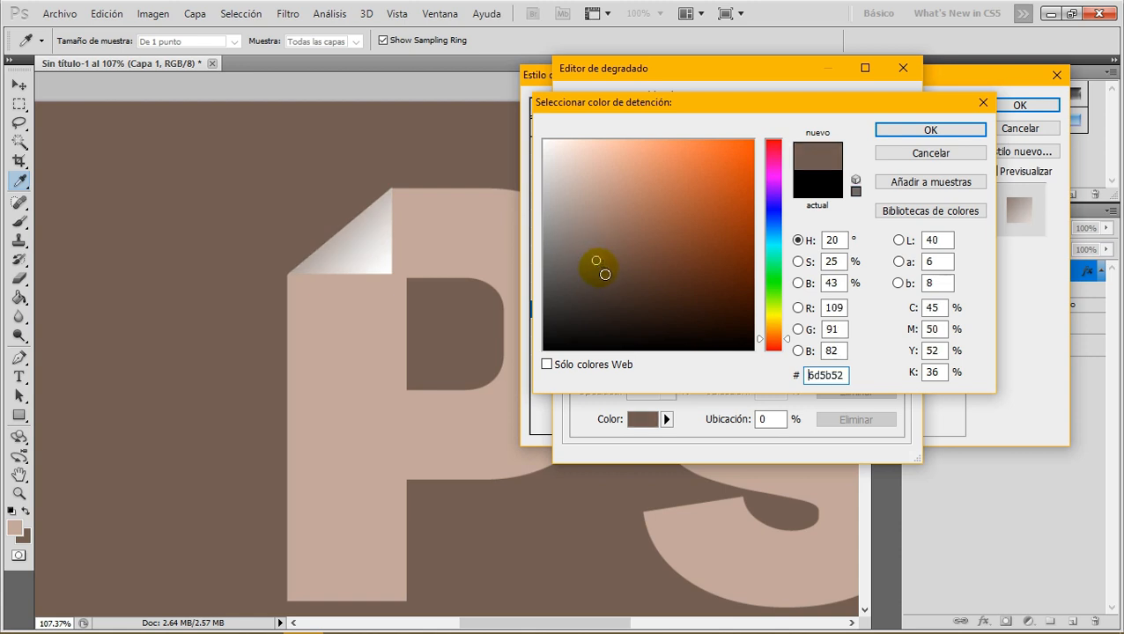
left_click(620, 276)
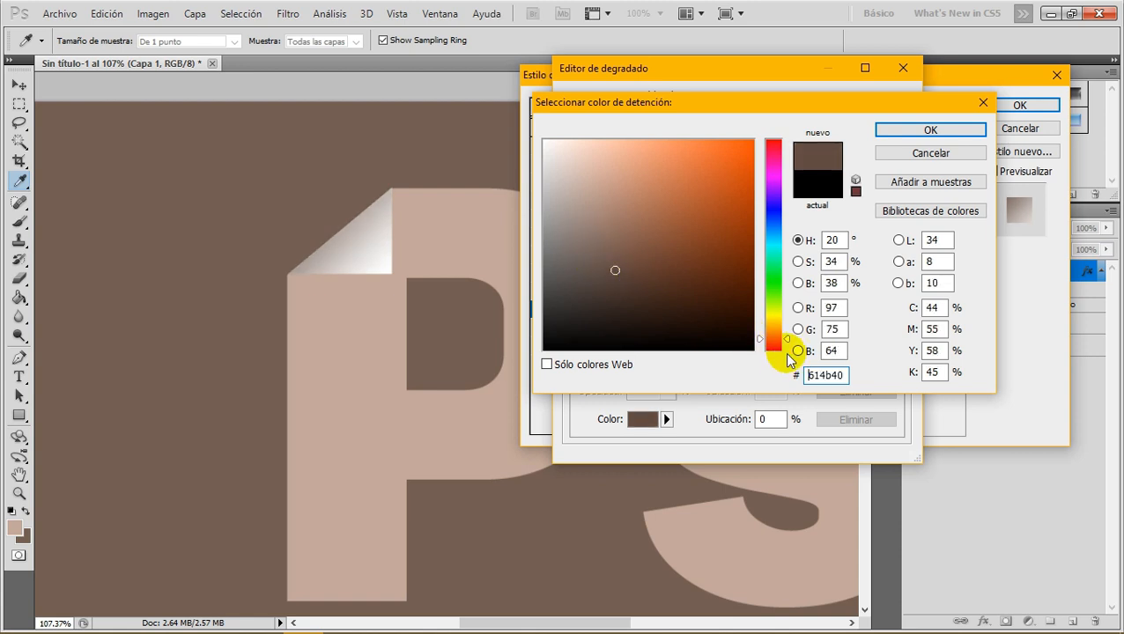
left_click(840, 381)
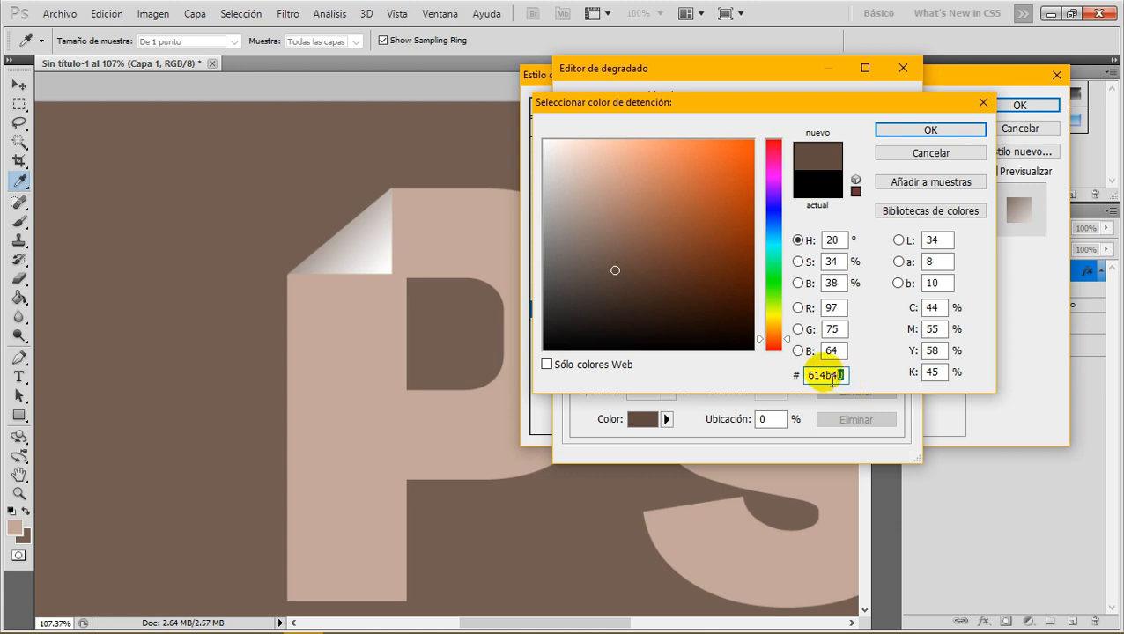
left_click(929, 131)
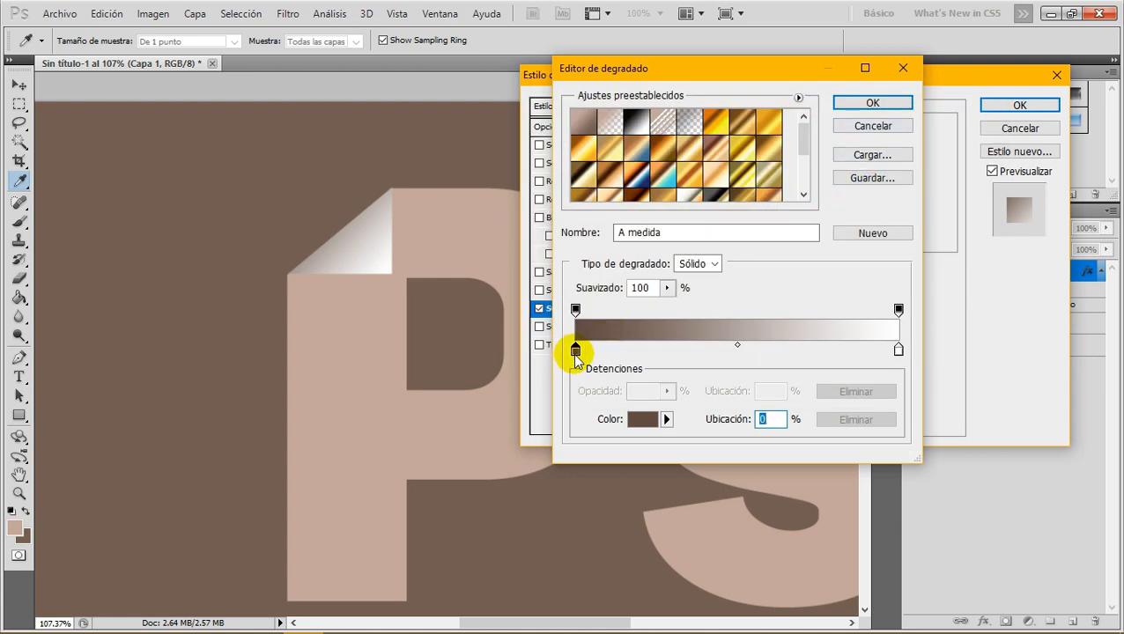
Set the dark brown gradient stop's location to 10%
left_click_drag(575, 351, 652, 355)
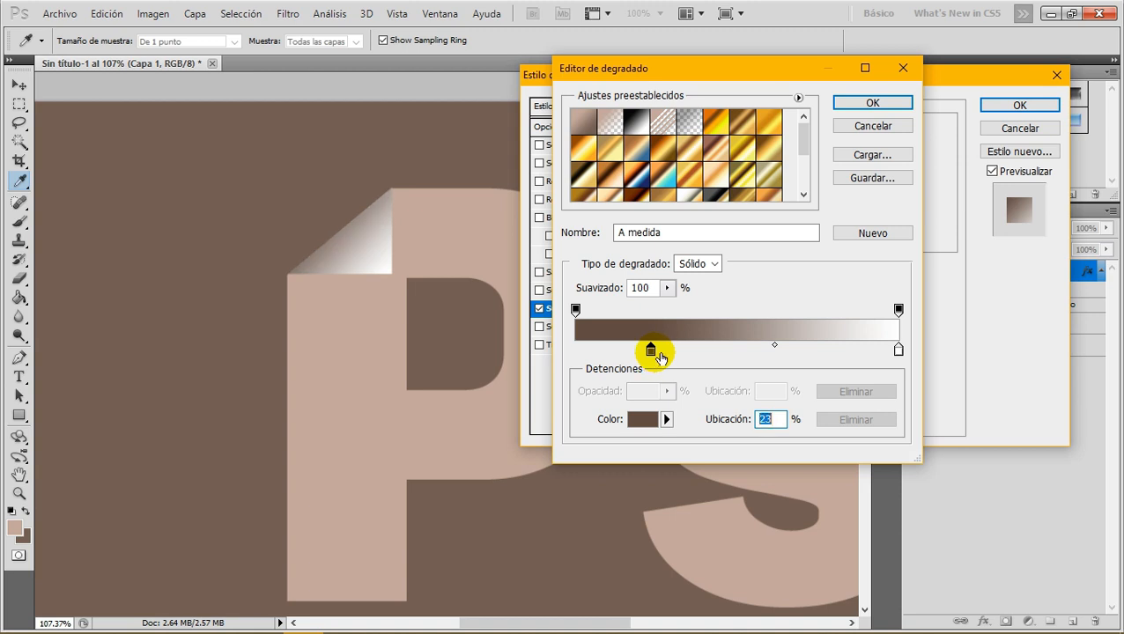
left_click_drag(652, 354, 632, 356)
double_click(762, 420)
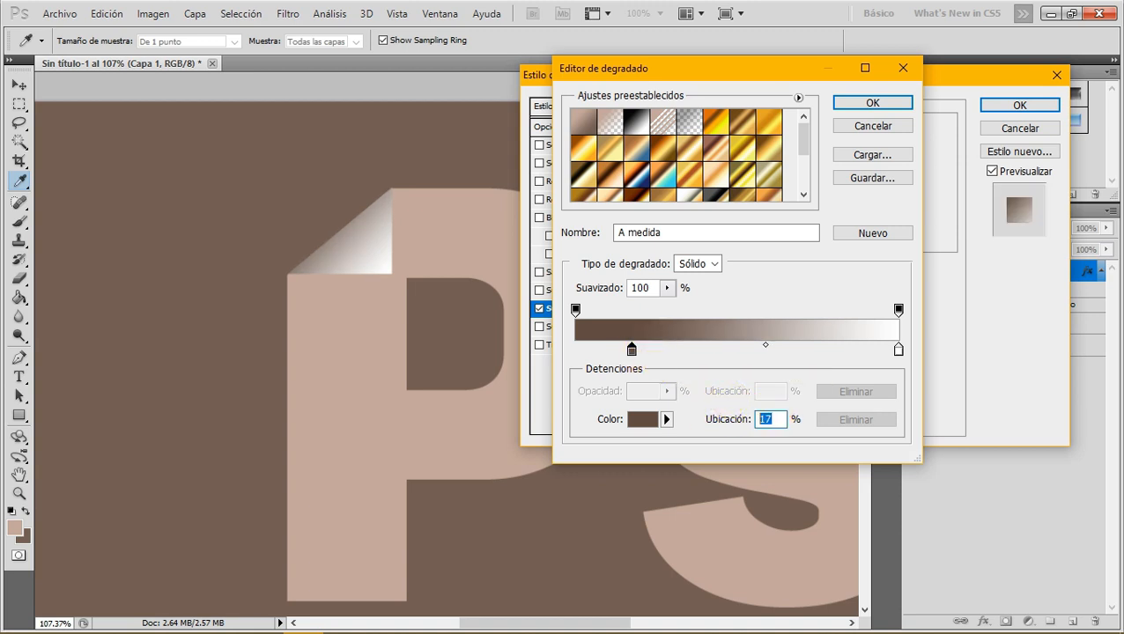
type("10")
Recolour the gradient's white end stop to off-white #f2f1f1 and accept the edited gradient
left_click(899, 354)
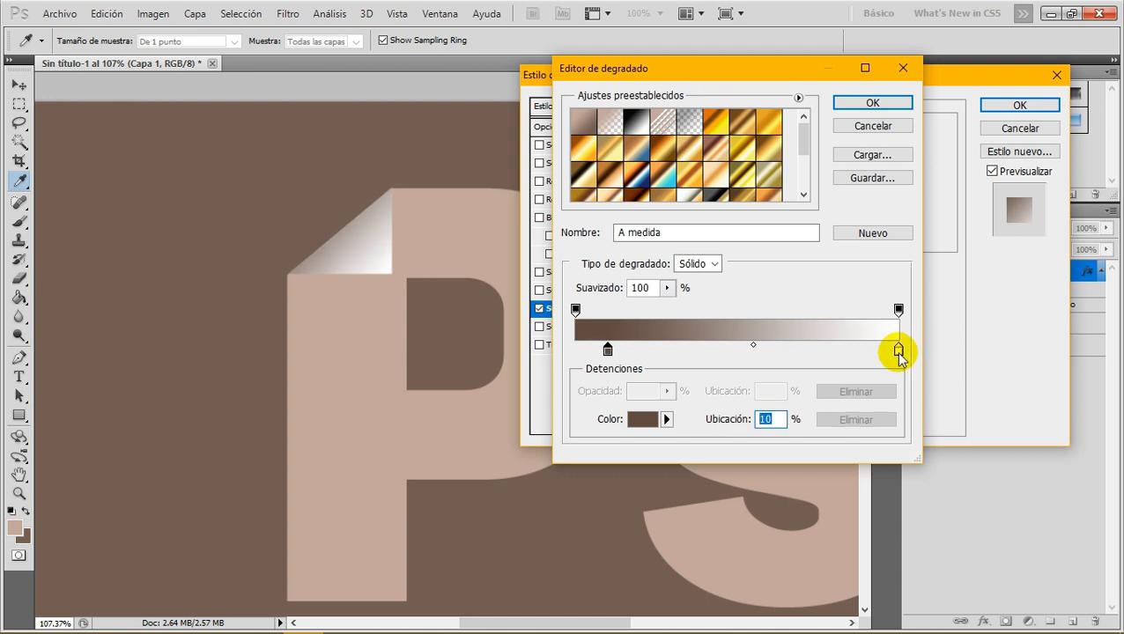
double_click(899, 352)
left_click(361, 329)
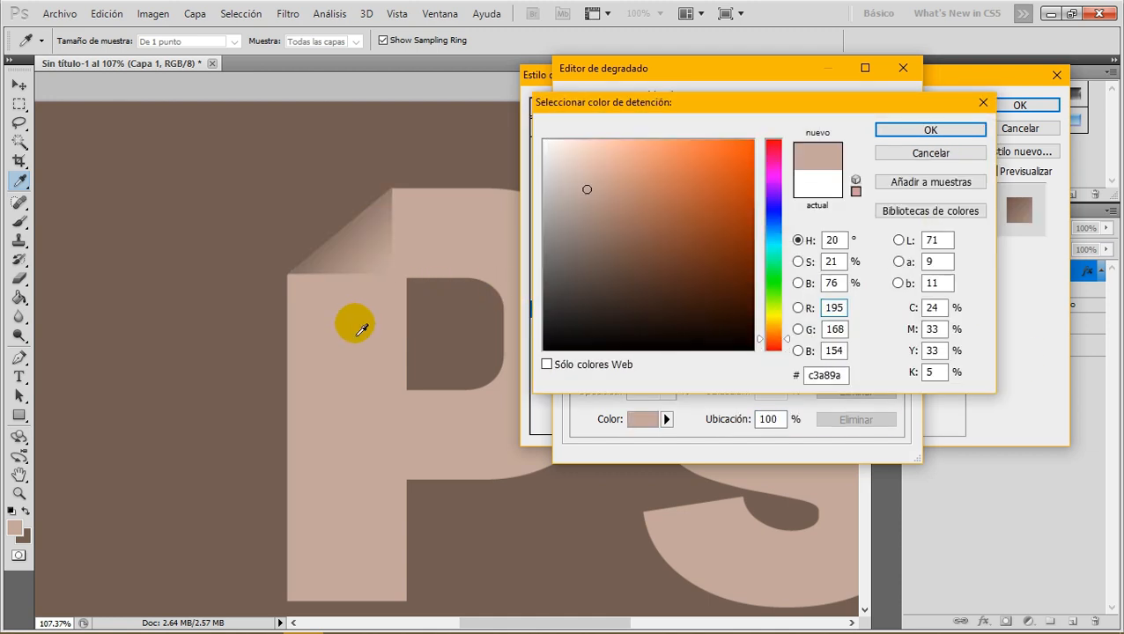
mouse_move(585, 163)
left_mouse_down()
mouse_move(556, 151)
mouse_move(550, 166)
mouse_move(548, 155)
left_mouse_up()
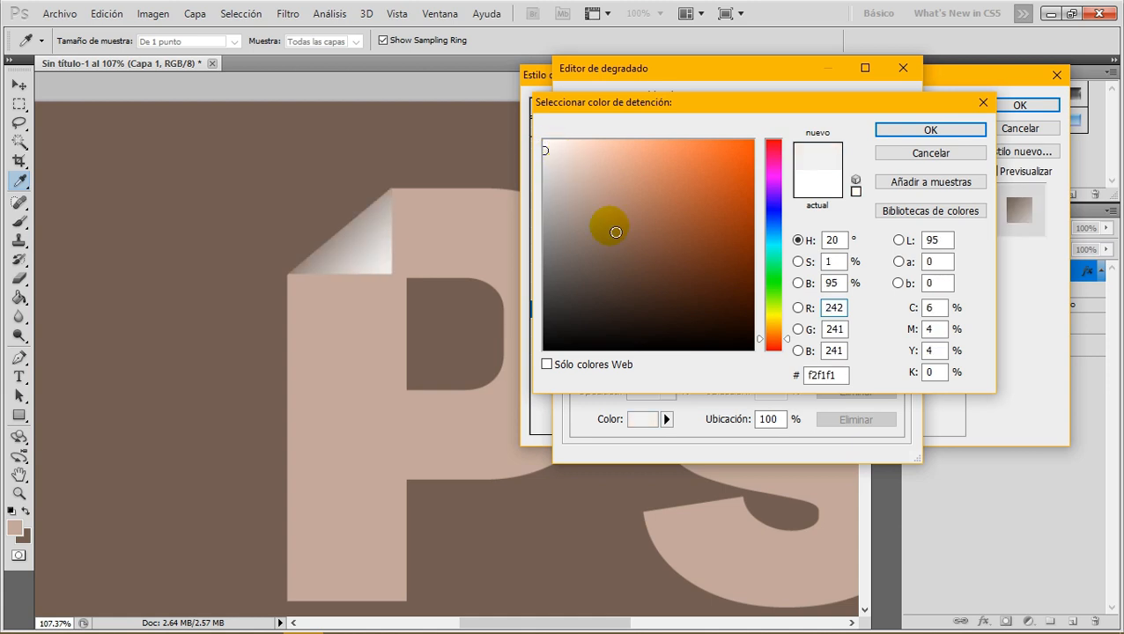
double_click(824, 375)
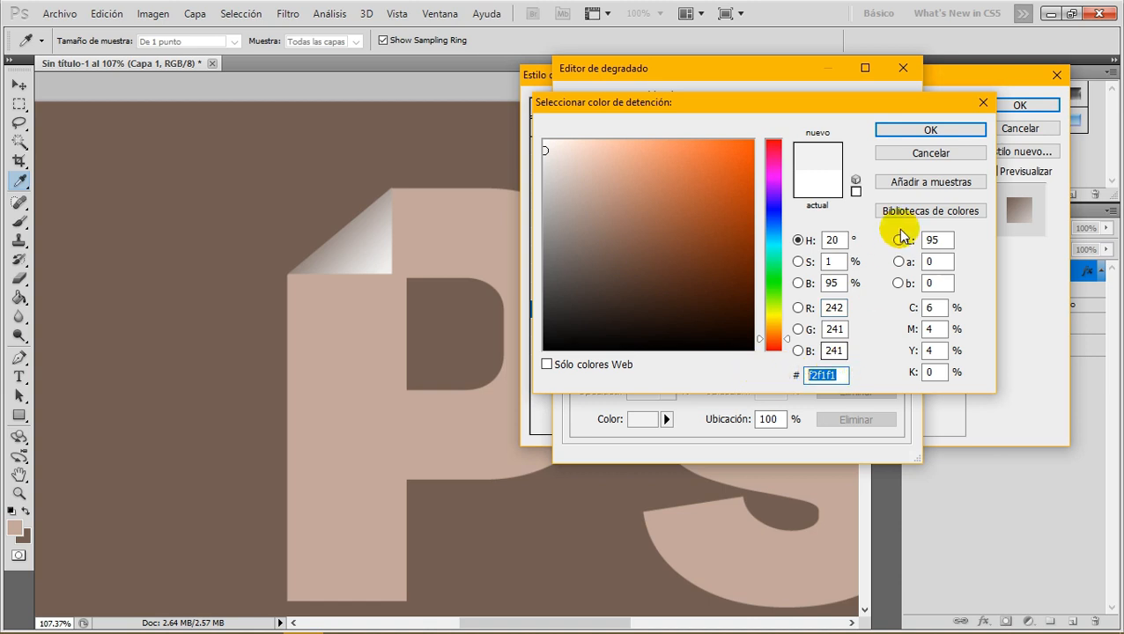
left_click(929, 130)
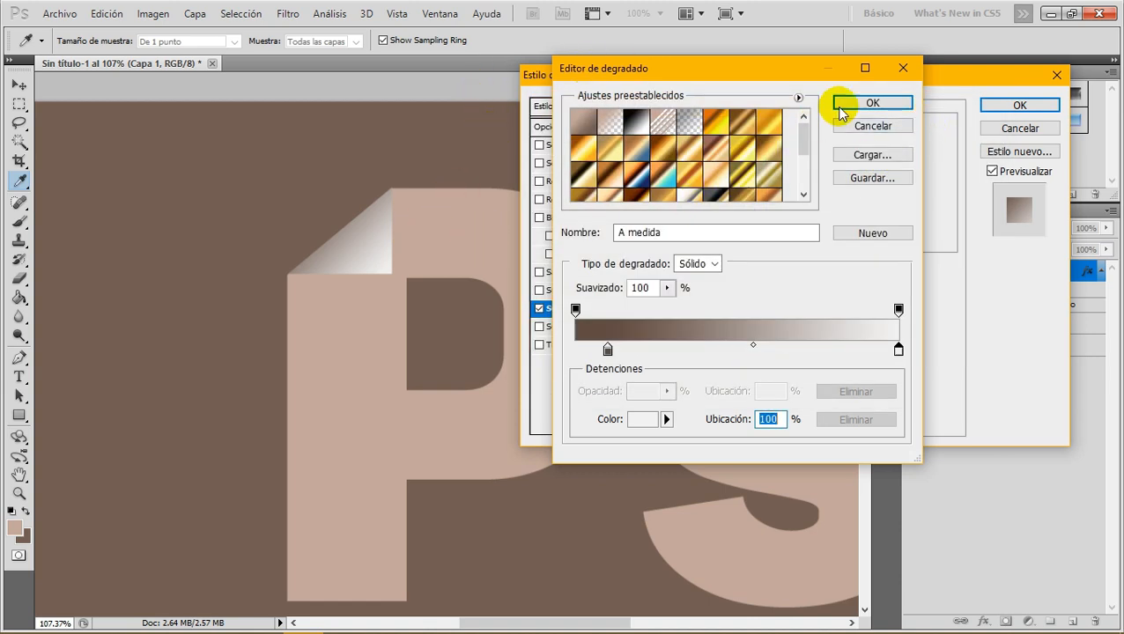
left_click(871, 104)
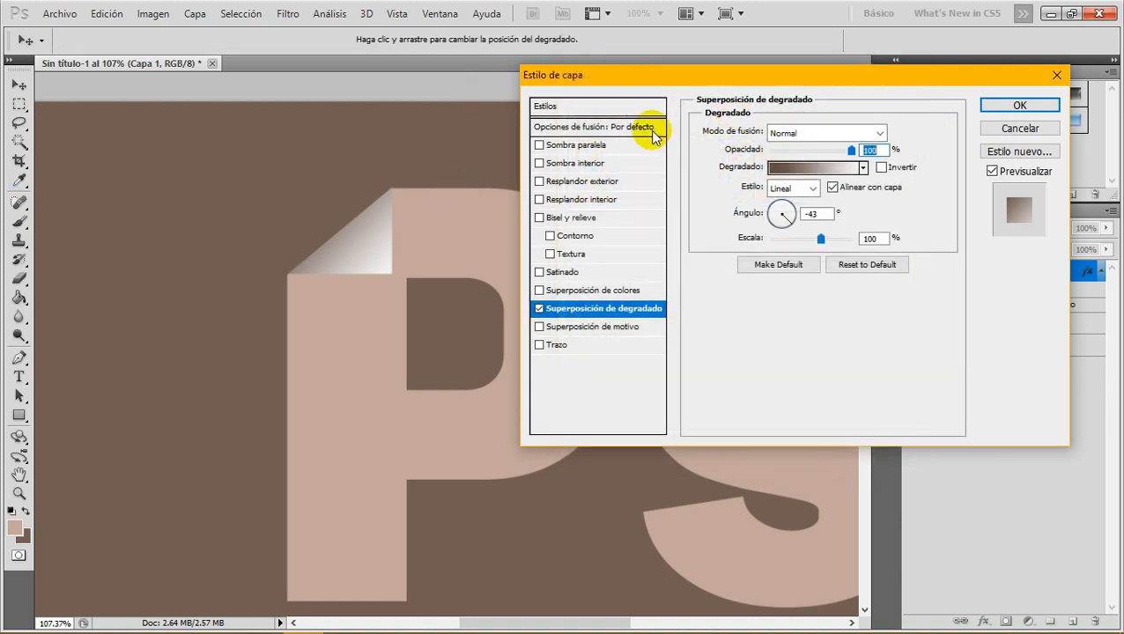
Add a drop shadow to the folded corner with size 27 px, global light turned off and an angle of 141°
left_click(539, 146)
left_click(575, 146)
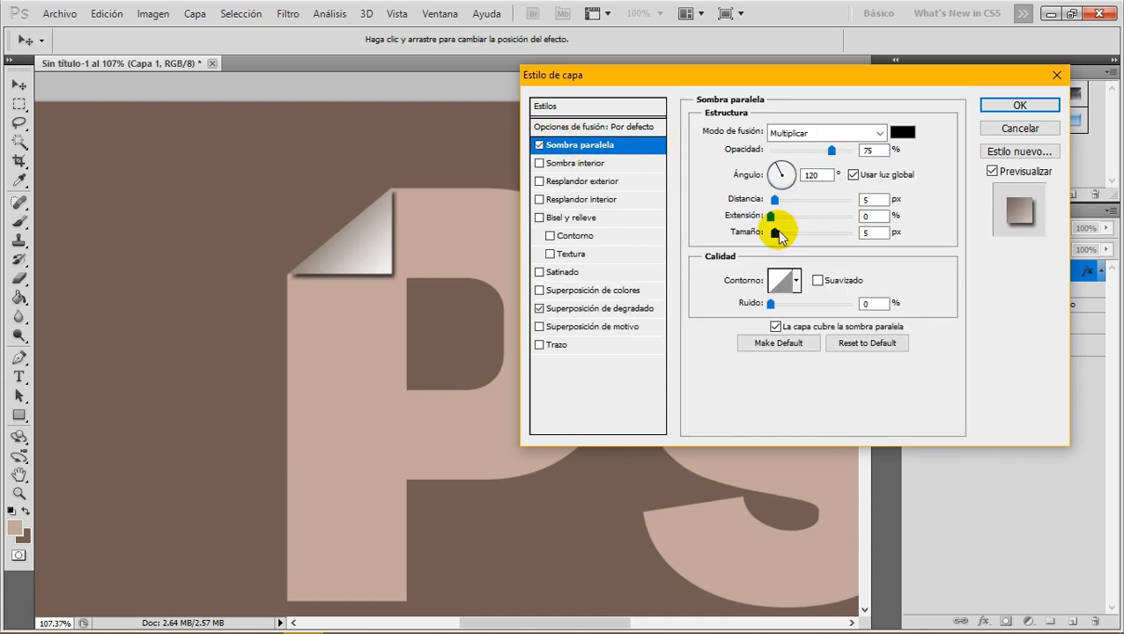
left_click_drag(775, 233, 786, 233)
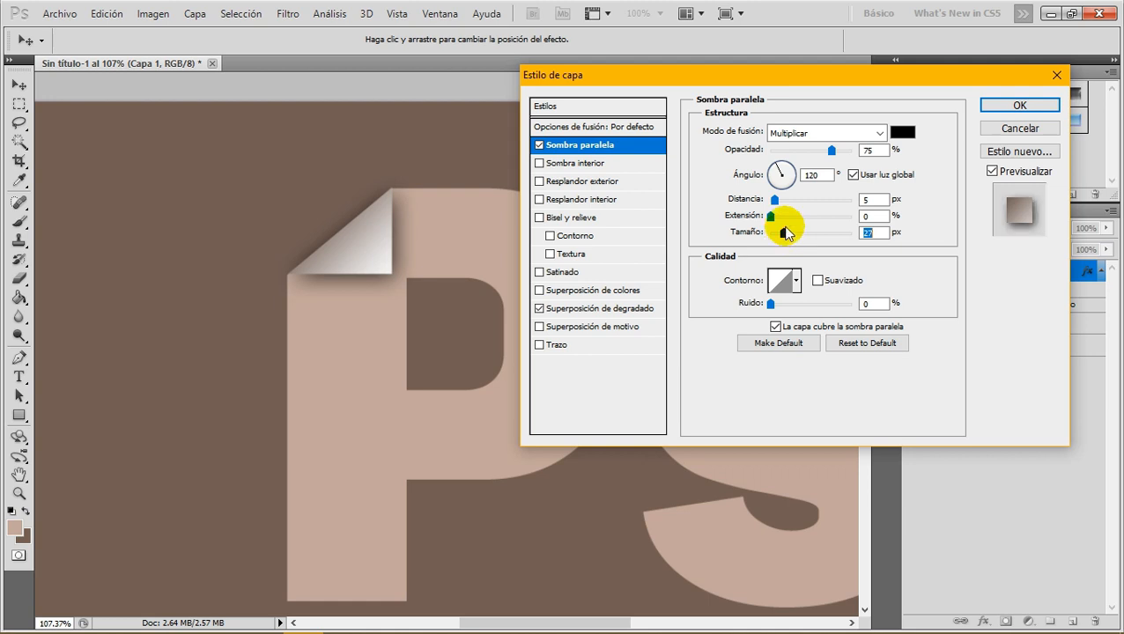
left_click(858, 176)
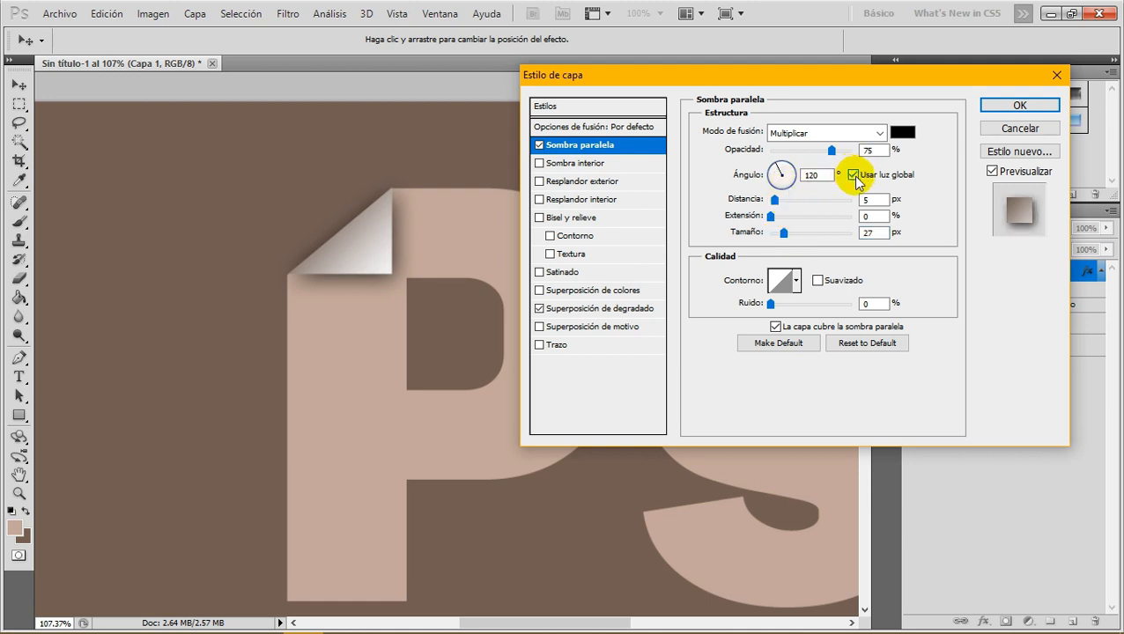
mouse_move(782, 174)
left_mouse_down()
mouse_move(795, 193)
mouse_move(779, 175)
left_mouse_up()
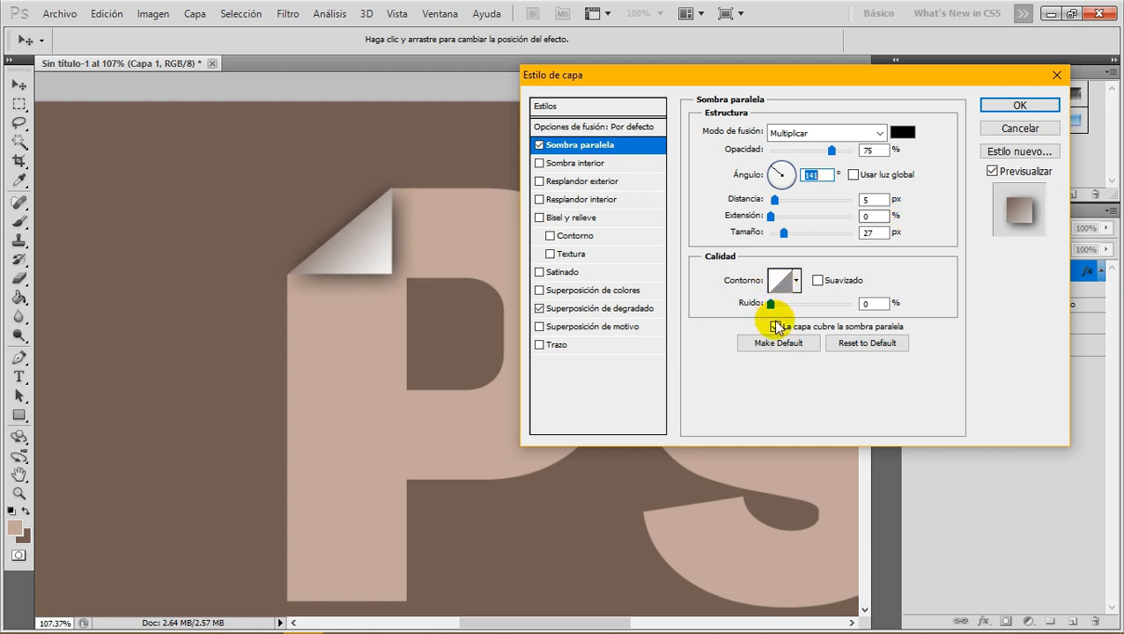
Try a 16 px shadow size, re-enable the layer knocking out its drop shadow, and set the size to 27 px
mouse_move(784, 233)
left_mouse_down()
mouse_move(794, 234)
mouse_move(772, 232)
mouse_move(781, 236)
left_mouse_up()
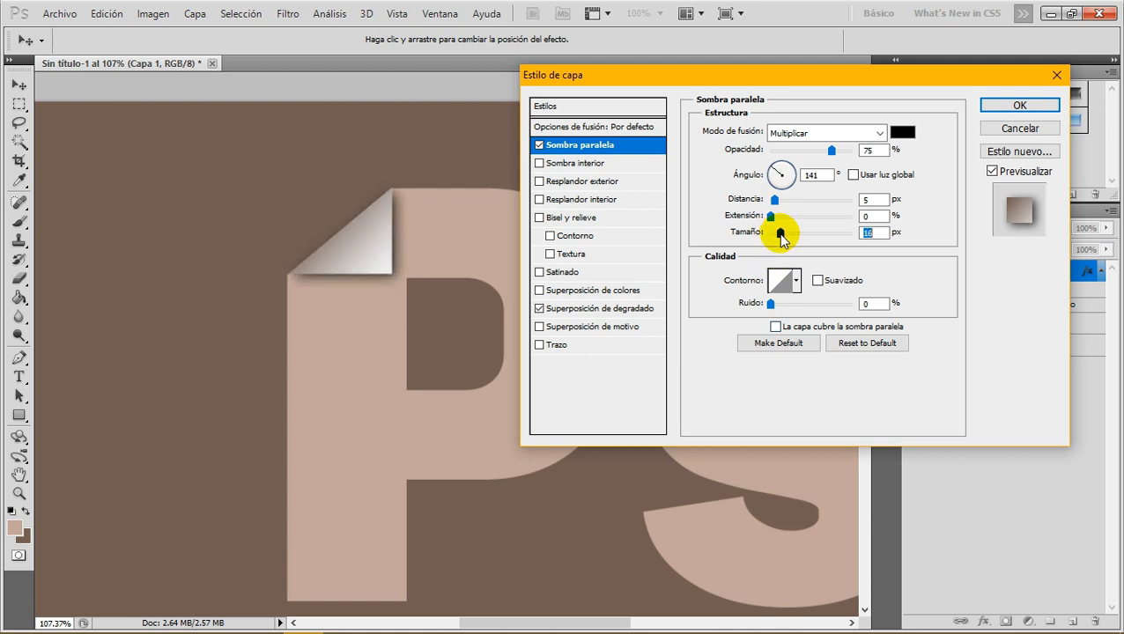
left_click(775, 326)
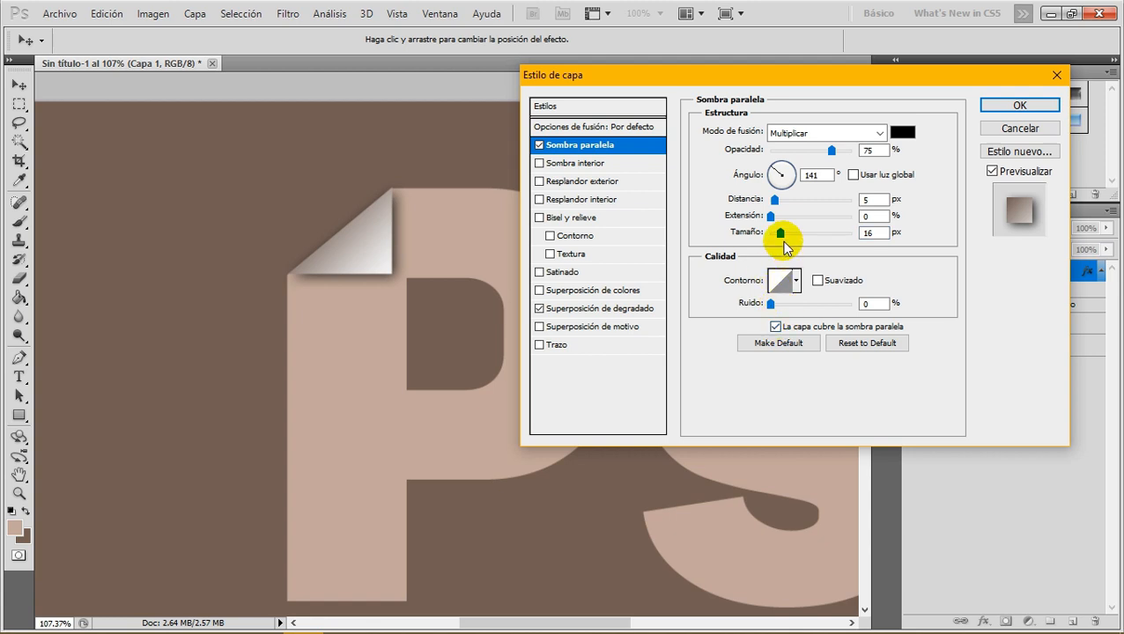
left_click_drag(780, 234, 786, 238)
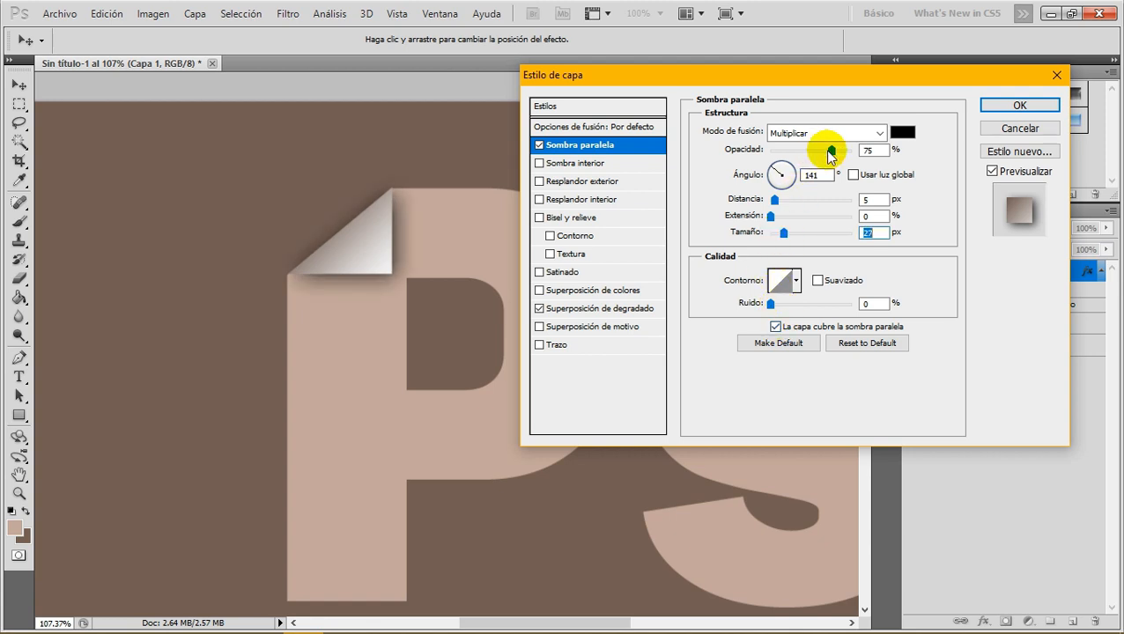
Set the drop shadow's opacity to 42% and its distance to 6 px
left_click_drag(828, 150, 803, 152)
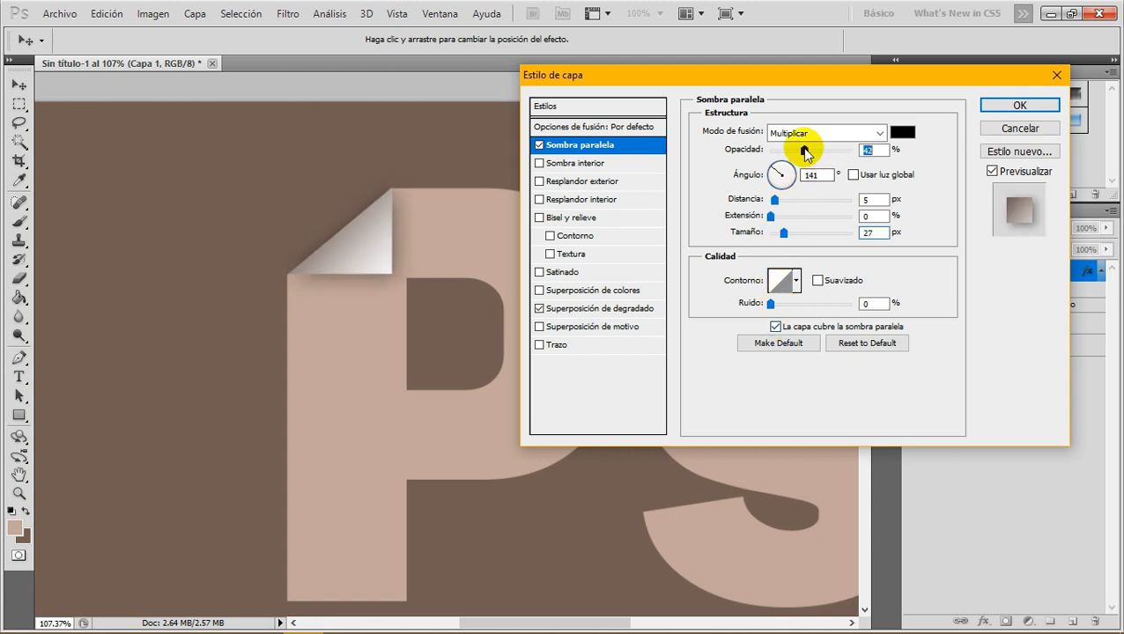
left_click_drag(772, 201, 776, 202)
left_click(876, 202)
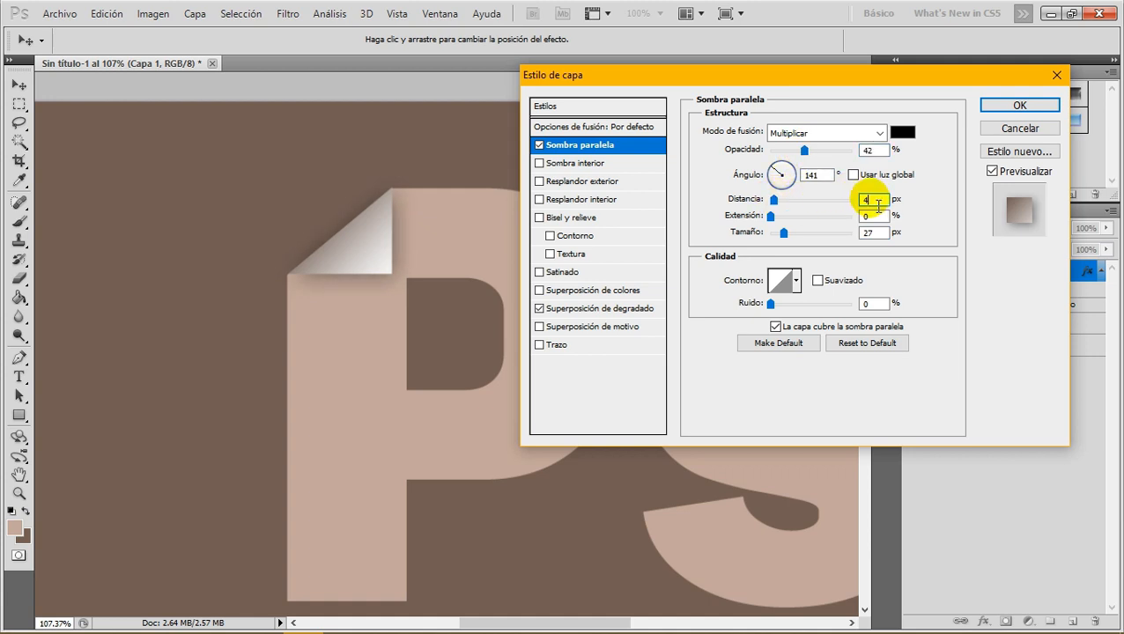
left_click_drag(877, 205, 851, 200)
type("6")
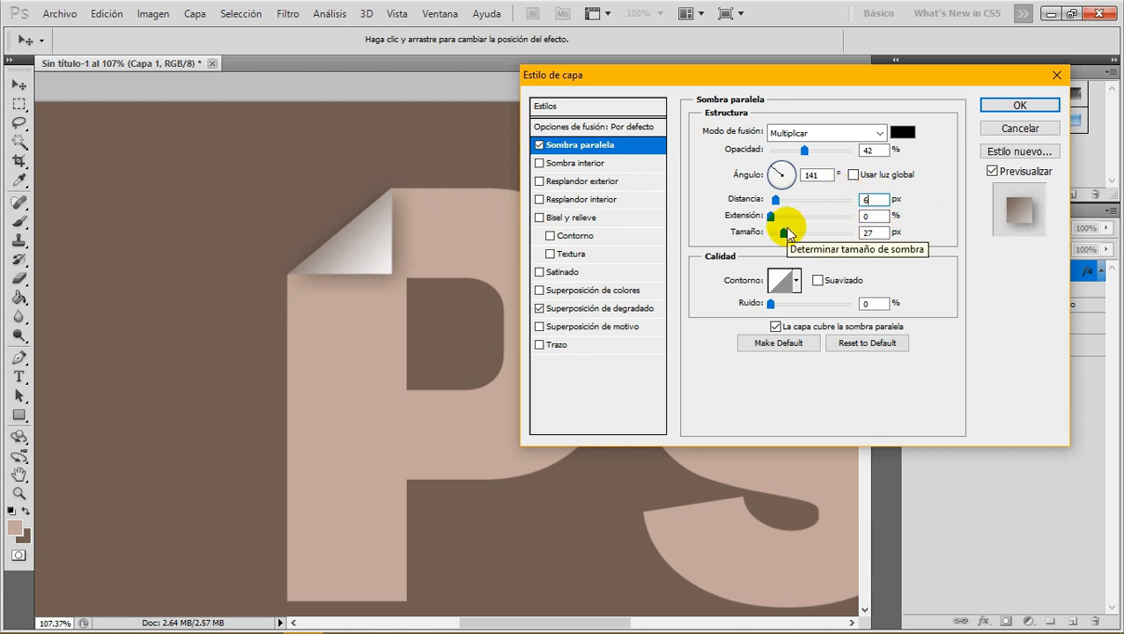
Set the drop shadow's opacity to 55% and apply the layer style
double_click(870, 151)
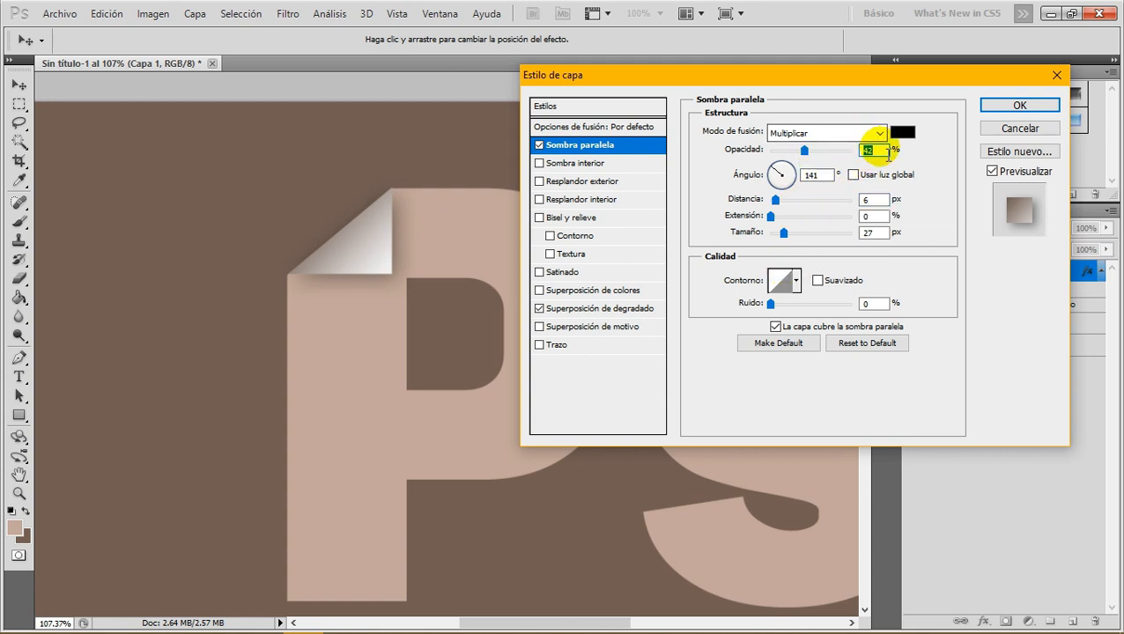
type("50")
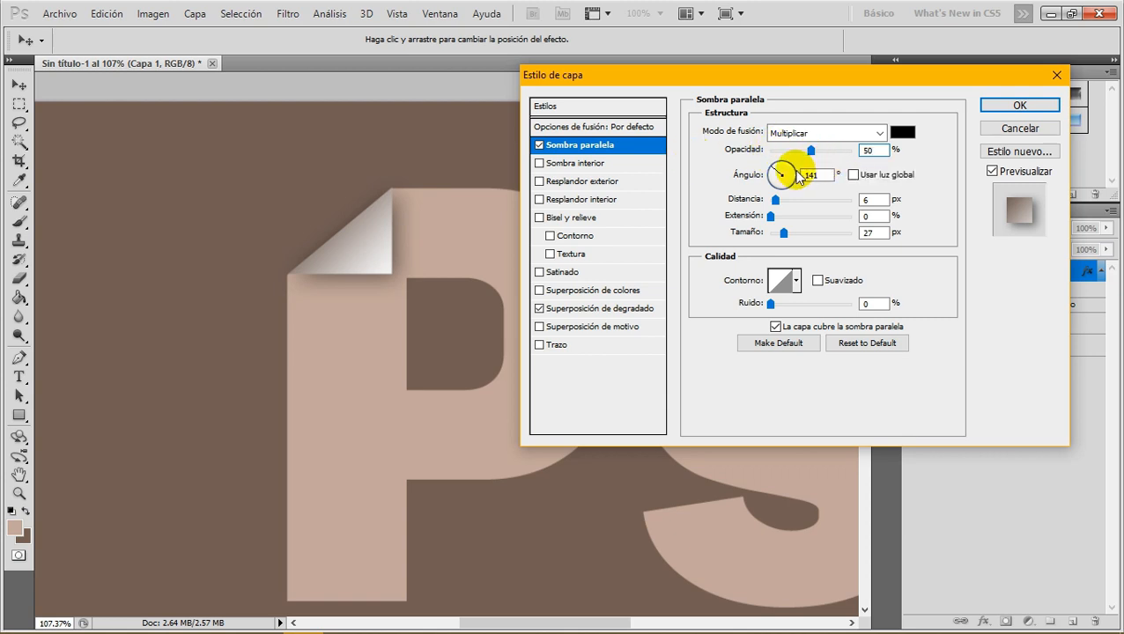
left_click_drag(874, 149, 793, 136)
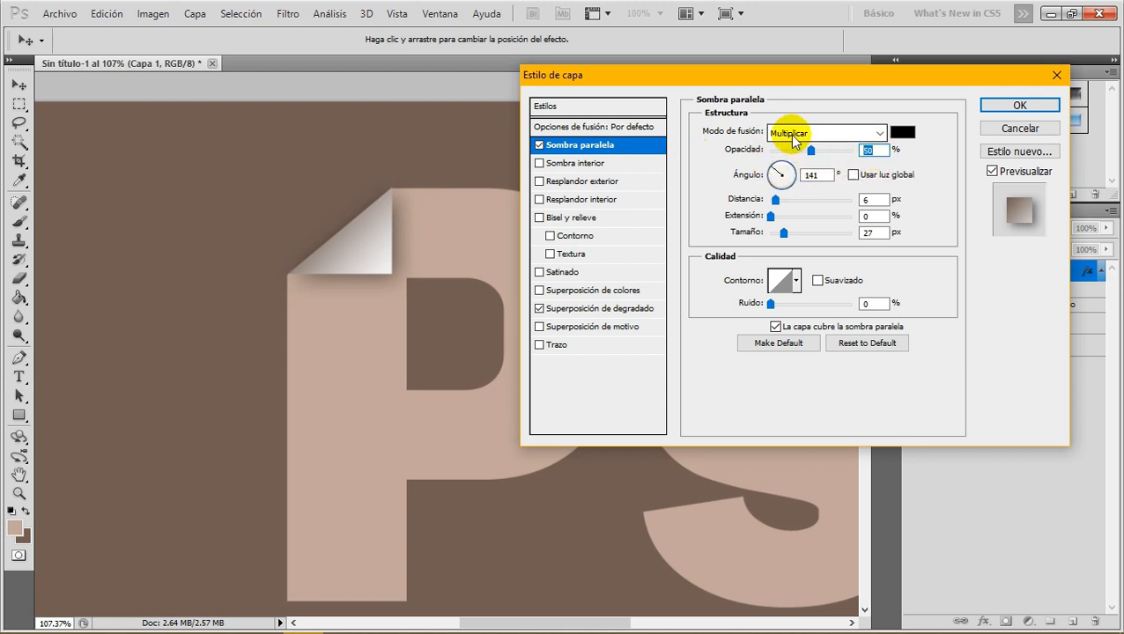
type("55")
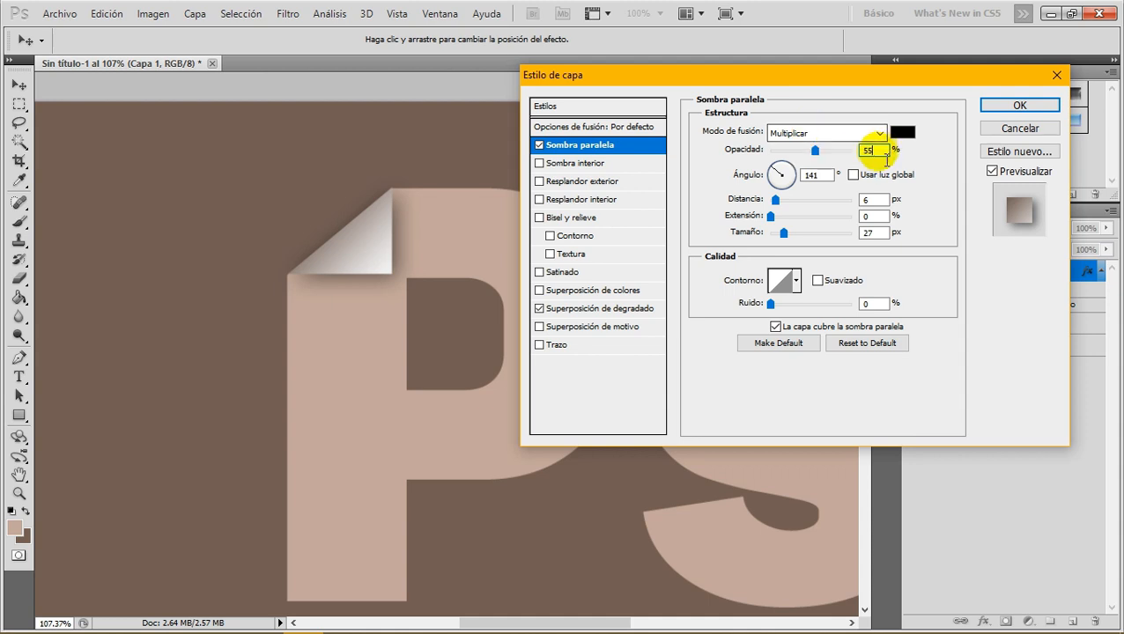
left_click_drag(878, 150, 844, 150)
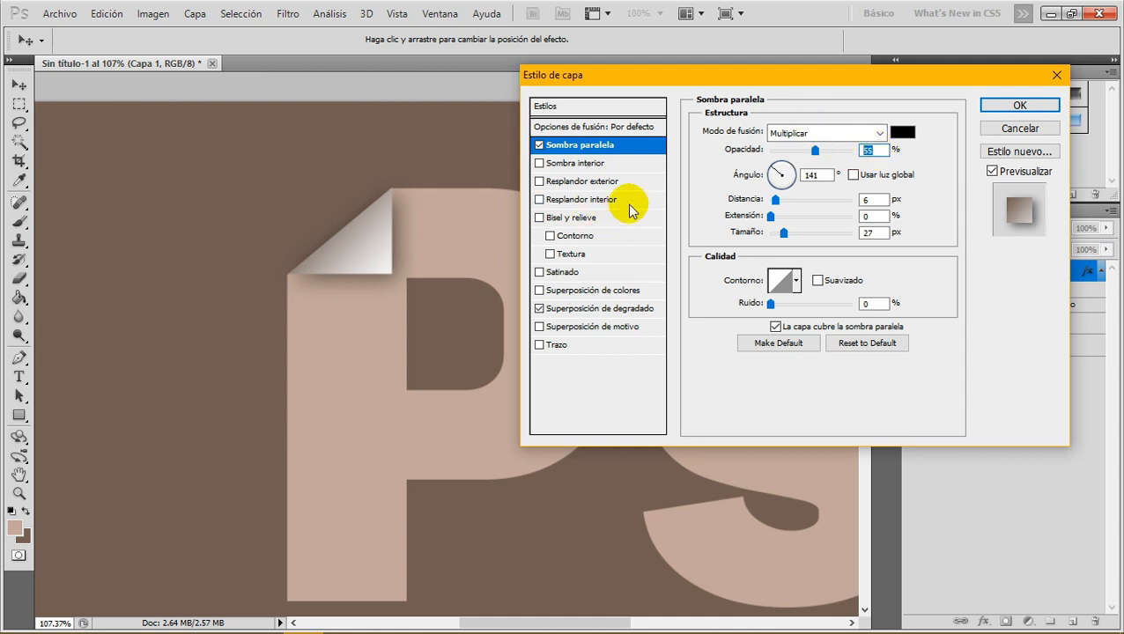
left_click(1026, 108)
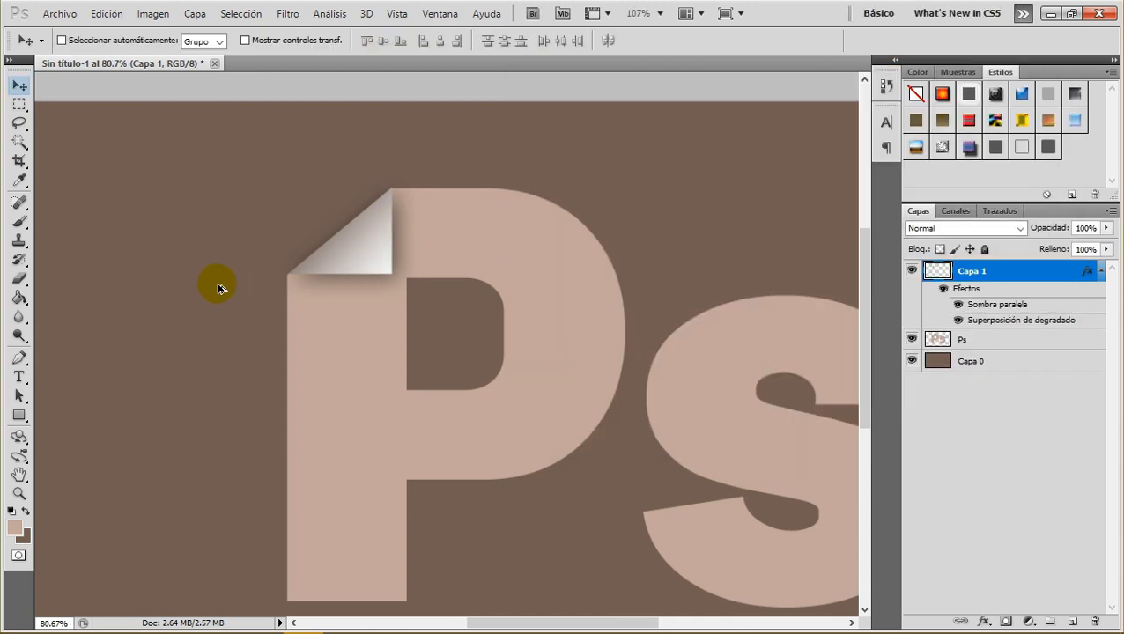
Draw a closed Pen path around the lower-right corner of the P's stem and load it as a selection
scroll(220, 288, "down", 1)
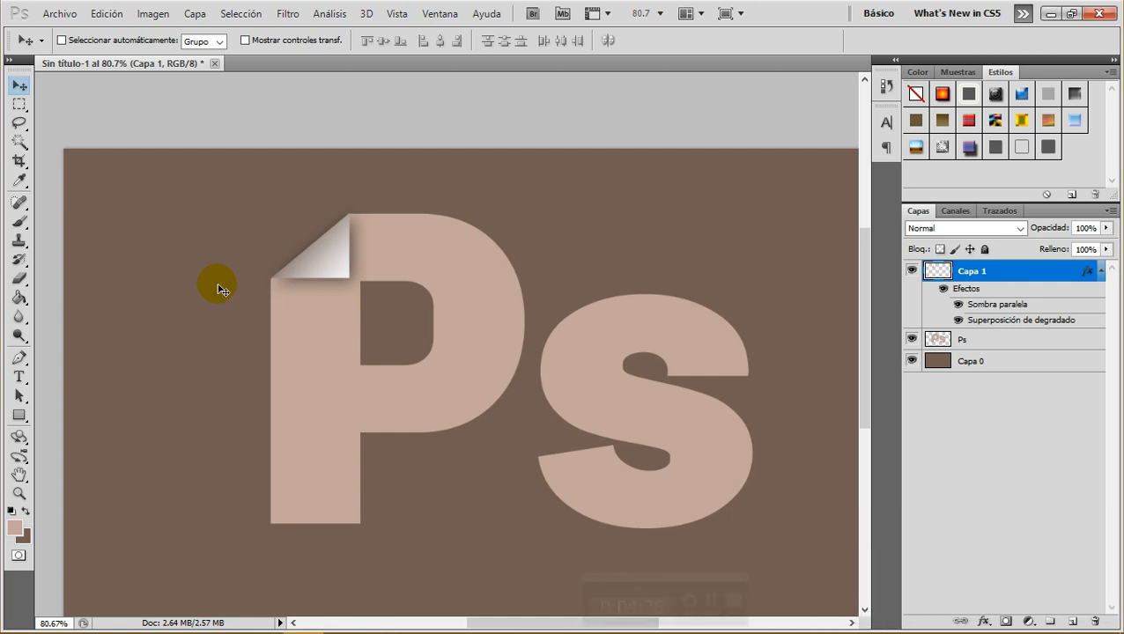
left_click(19, 357)
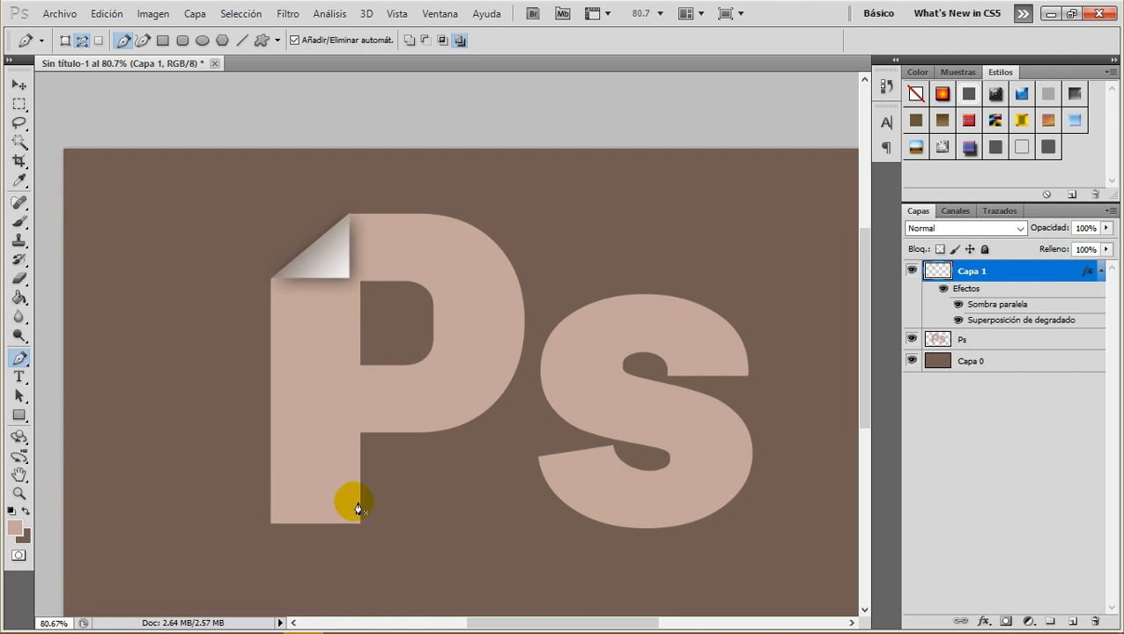
scroll(361, 508, "up", 2)
scroll(366, 508, "down", 1)
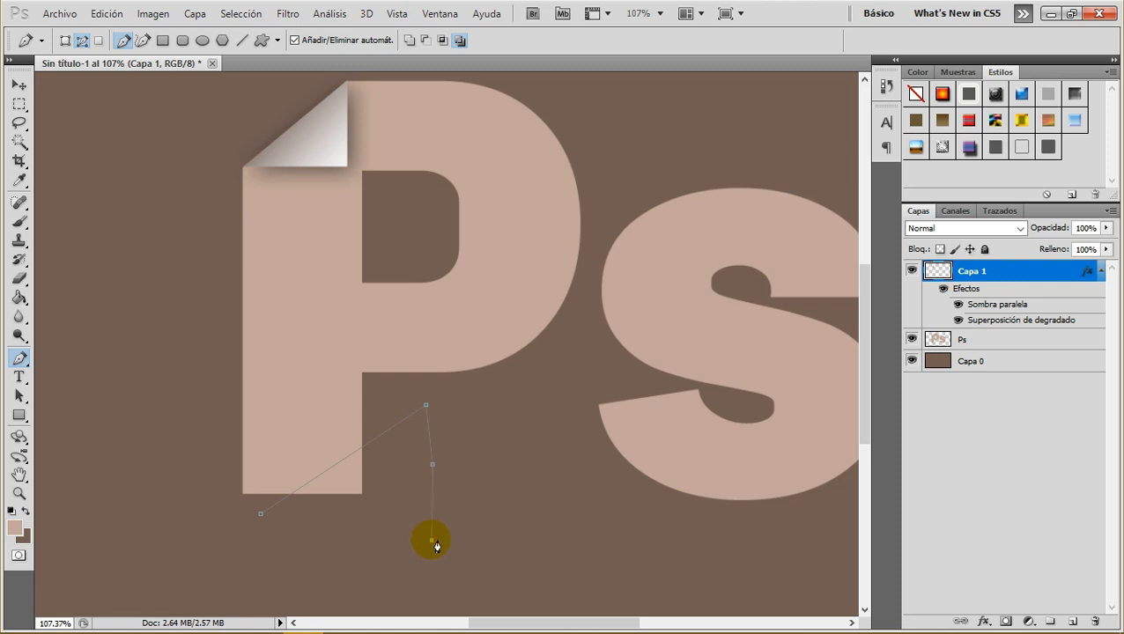
left_click(1000, 211)
left_click(923, 234, "ctrl")
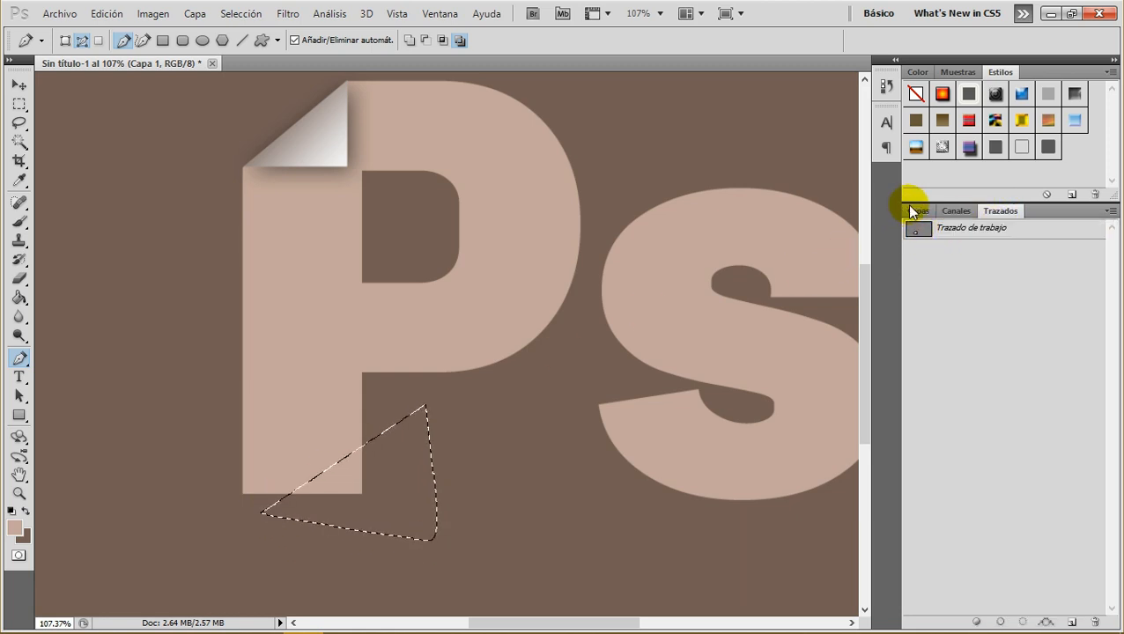
left_click(918, 211)
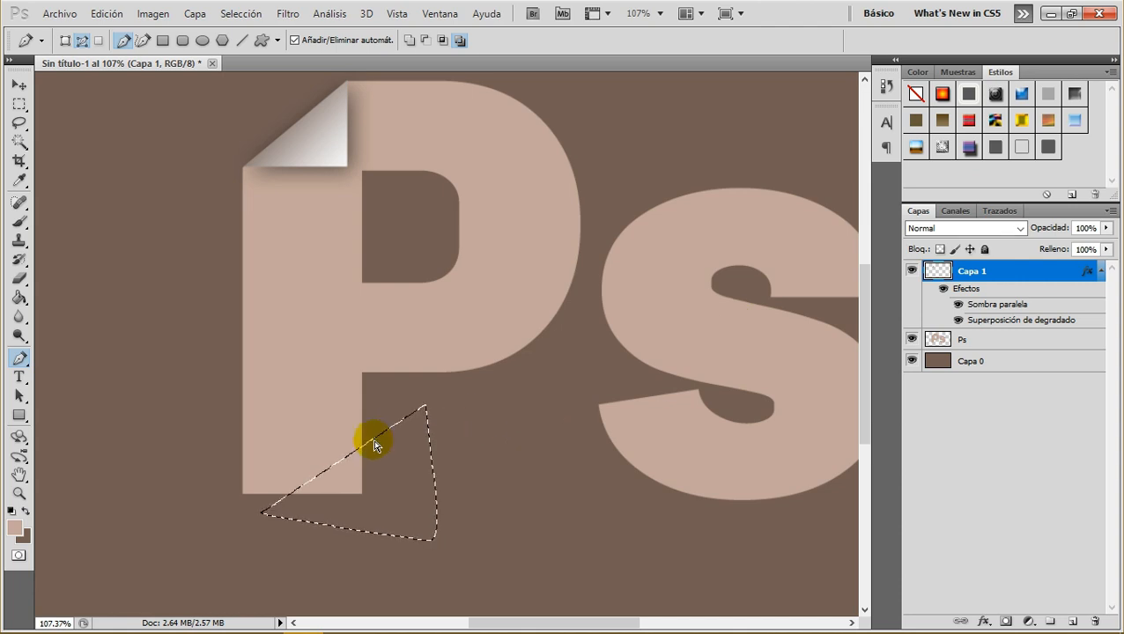
Cut the selected corner from the Ps layer onto a new layer and move the piece to the lower-right corner of the P's stem
key("ctrl+x")
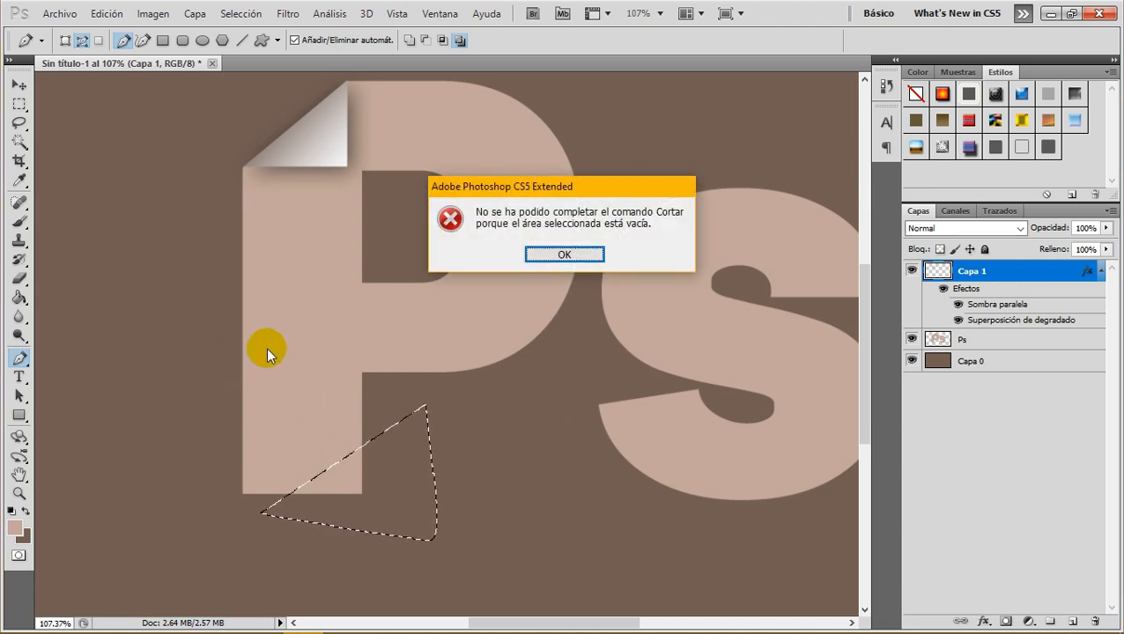
left_click(563, 254)
left_click(1036, 340)
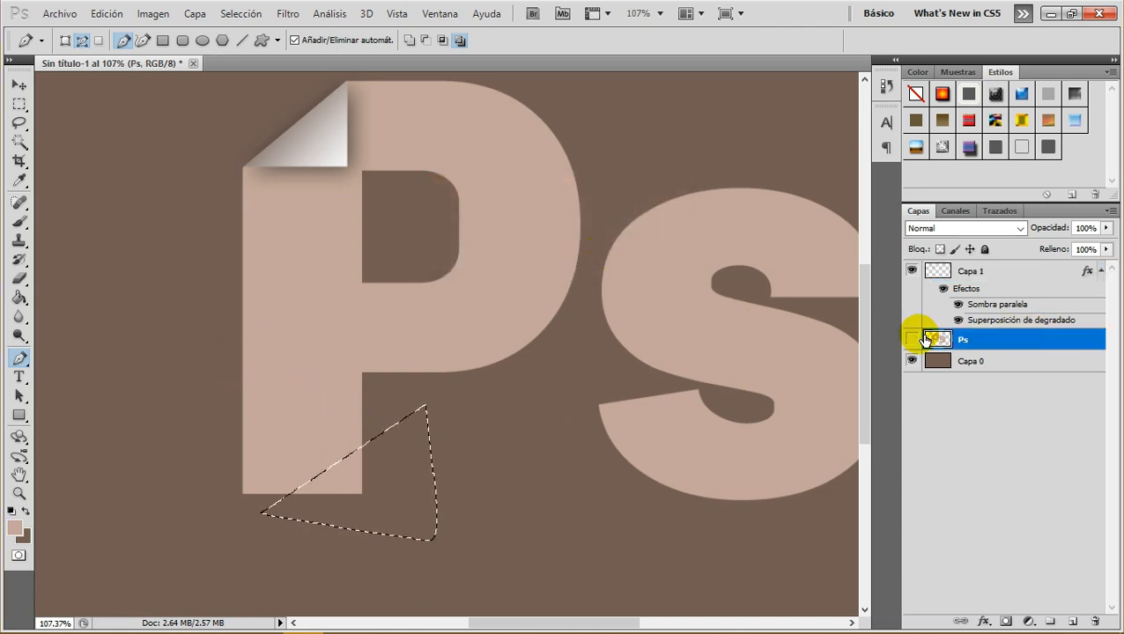
left_click(911, 339)
left_click(911, 339)
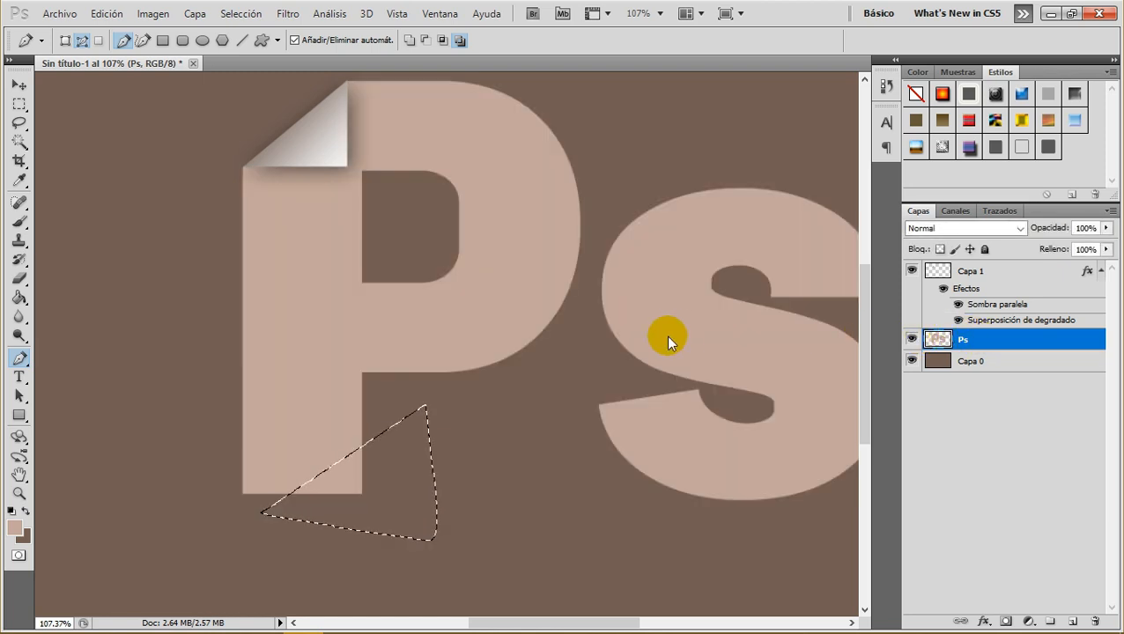
key("ctrl+shift+j")
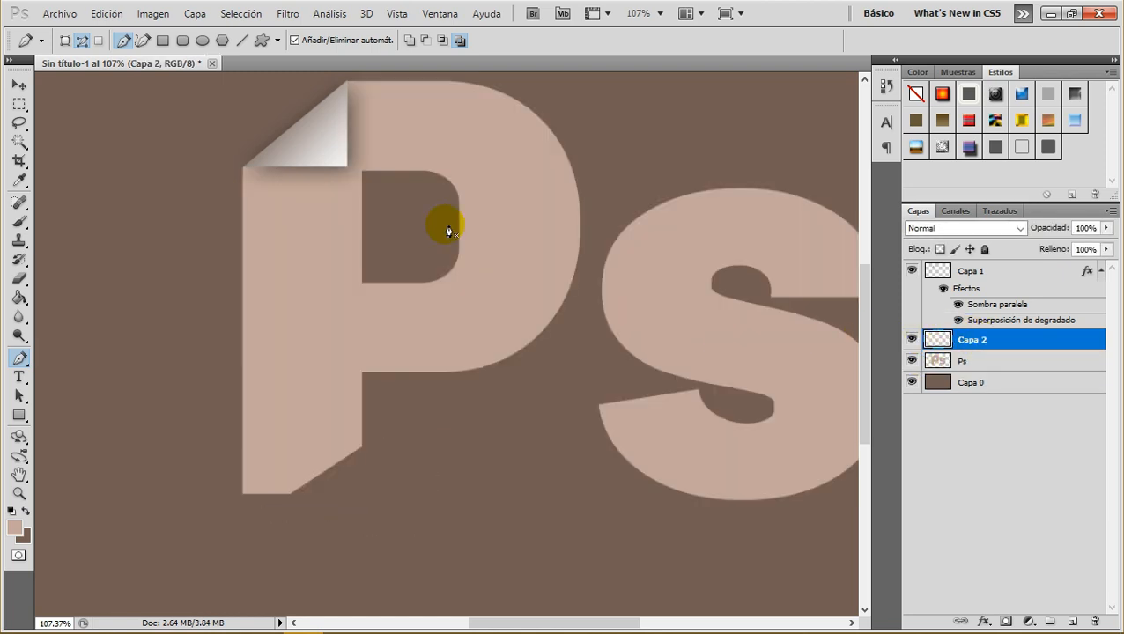
left_click(19, 84)
left_click_drag(446, 258, 390, 408)
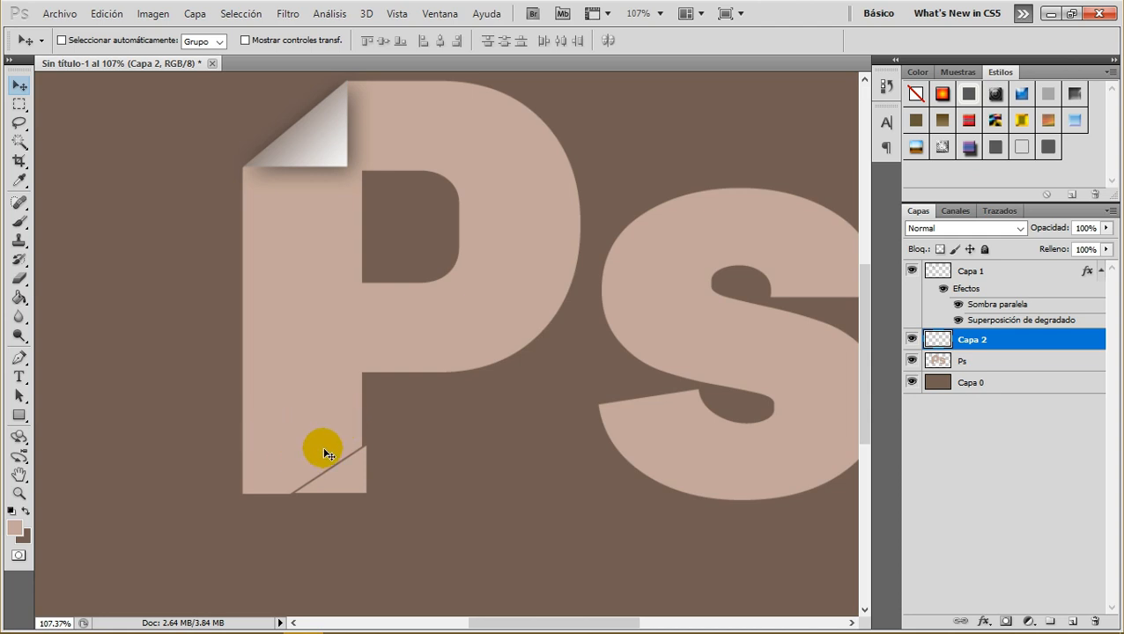
Copy the layer style of Capa 1 onto Capa 2 and align the small corner piece with the P stem's cut edge
left_click(960, 278)
right_click(1030, 262)
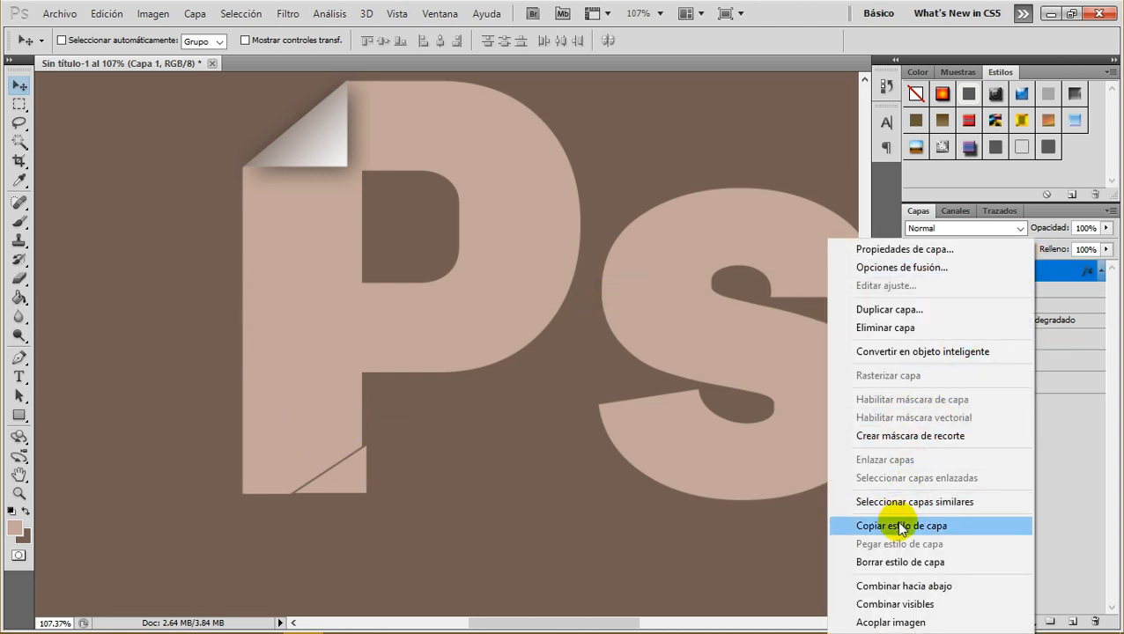
left_click(931, 527)
left_click(1014, 342)
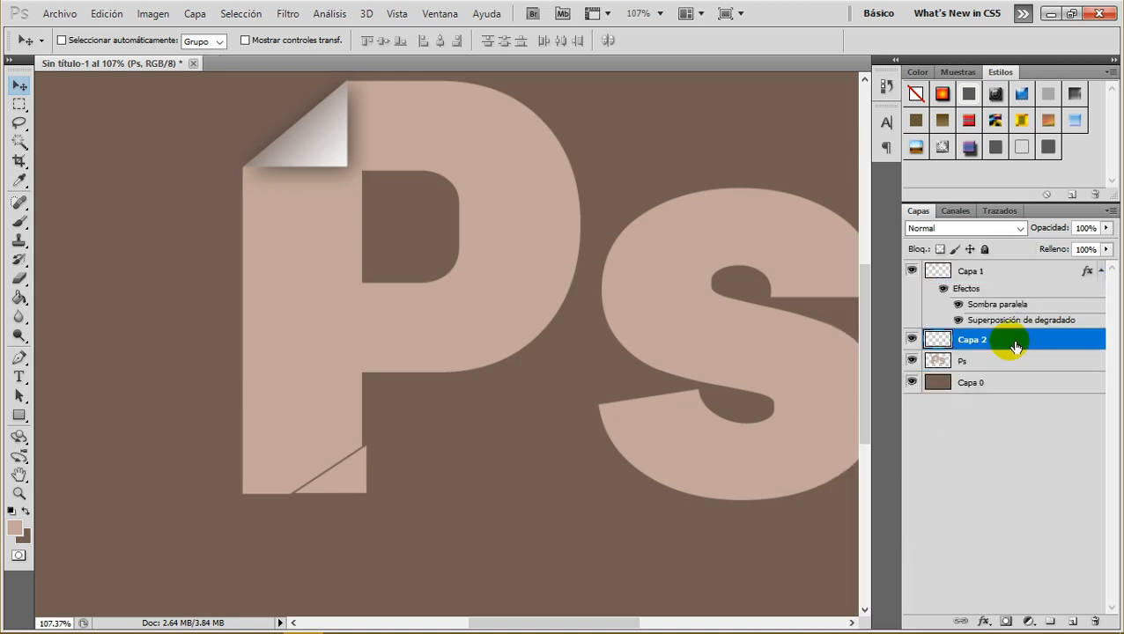
right_click(1018, 344)
left_click(894, 544)
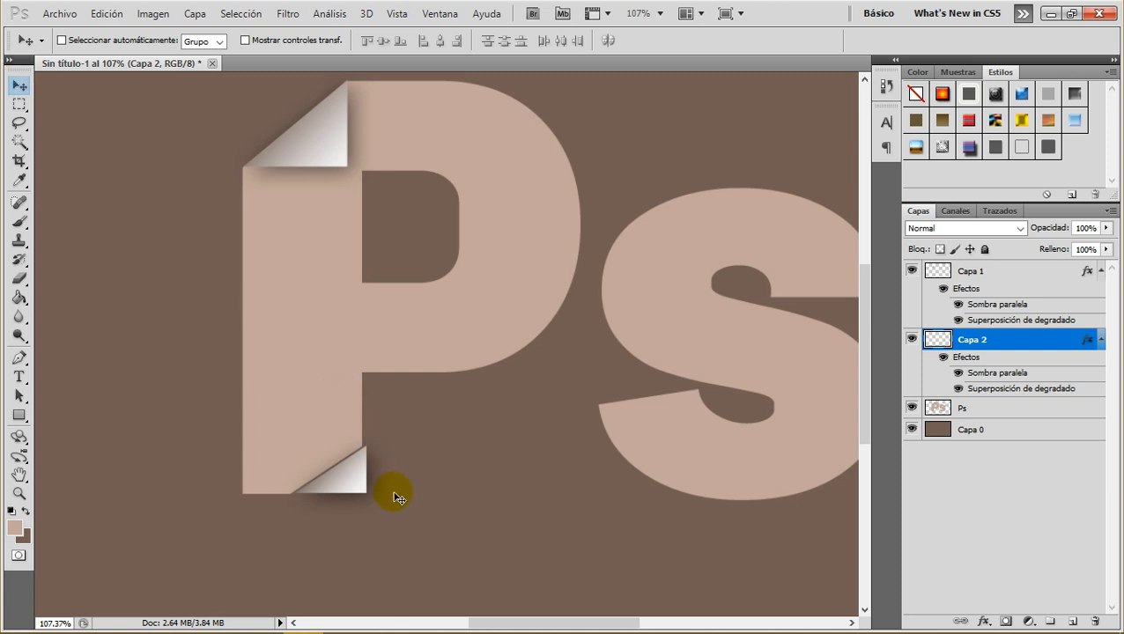
left_click_drag(347, 485, 355, 486)
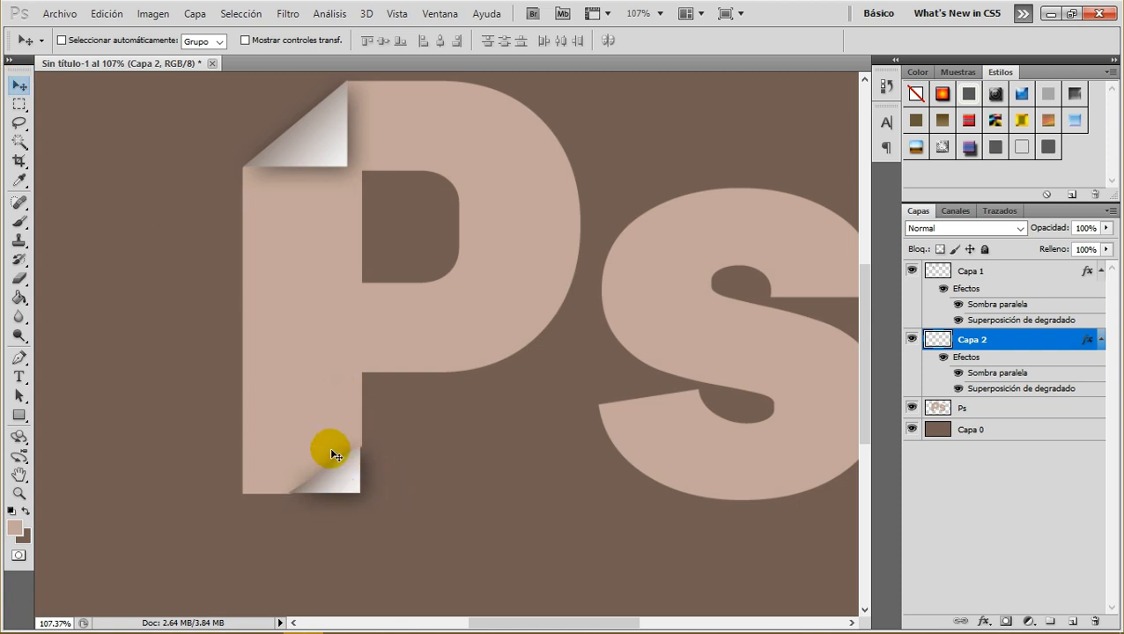
scroll(332, 453, "up", 1)
key("ctrl+t")
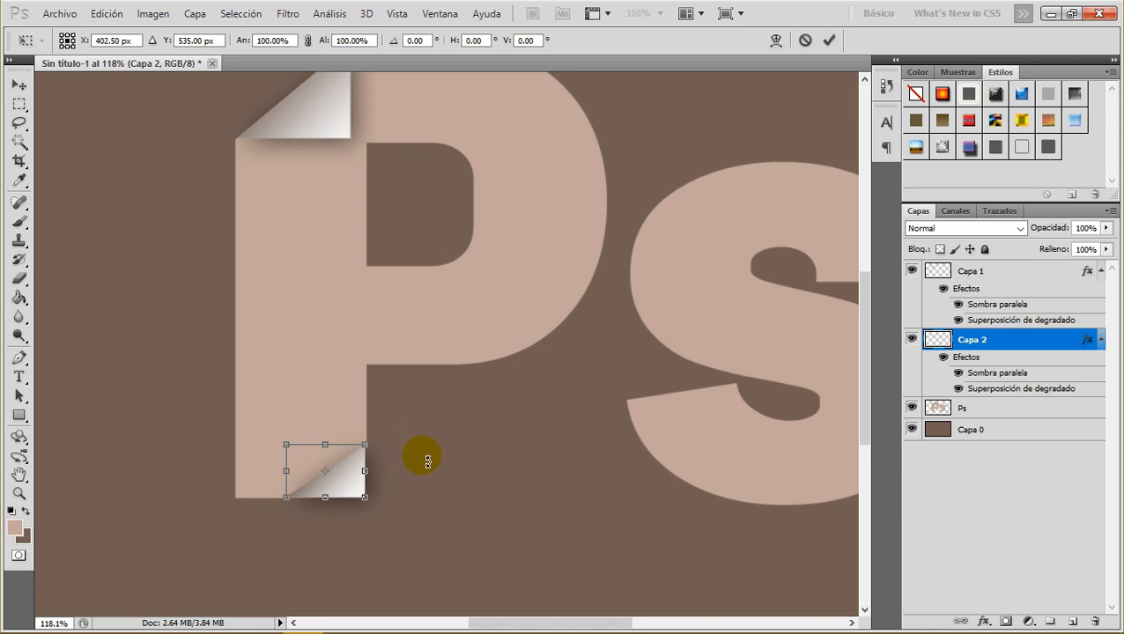
left_click_drag(419, 449, 317, 385)
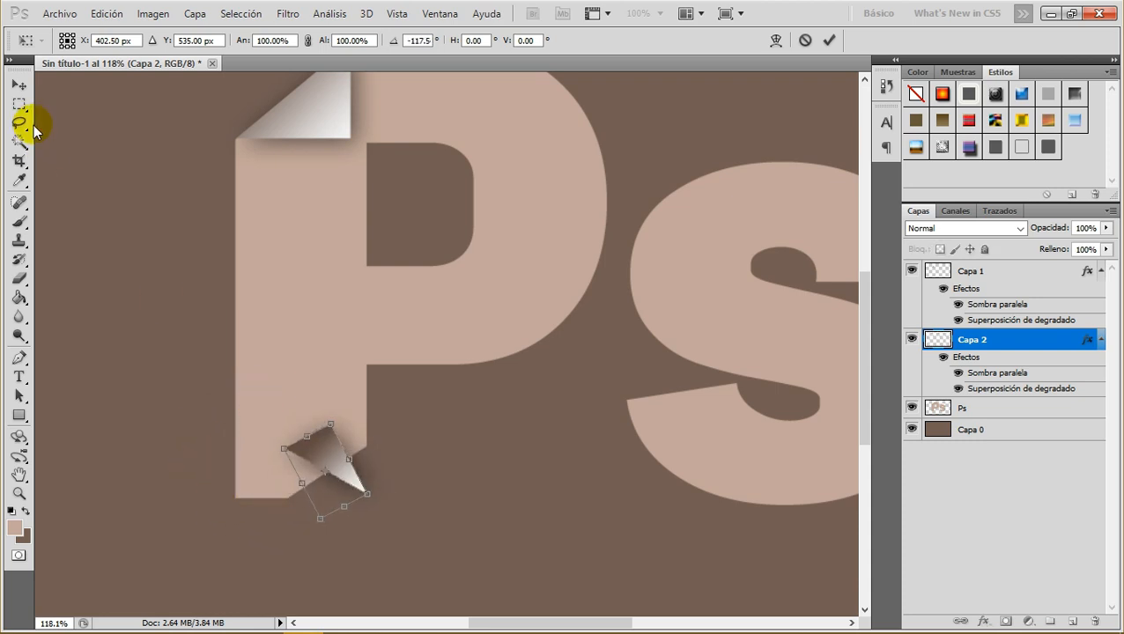
left_click(19, 103)
left_click(714, 256)
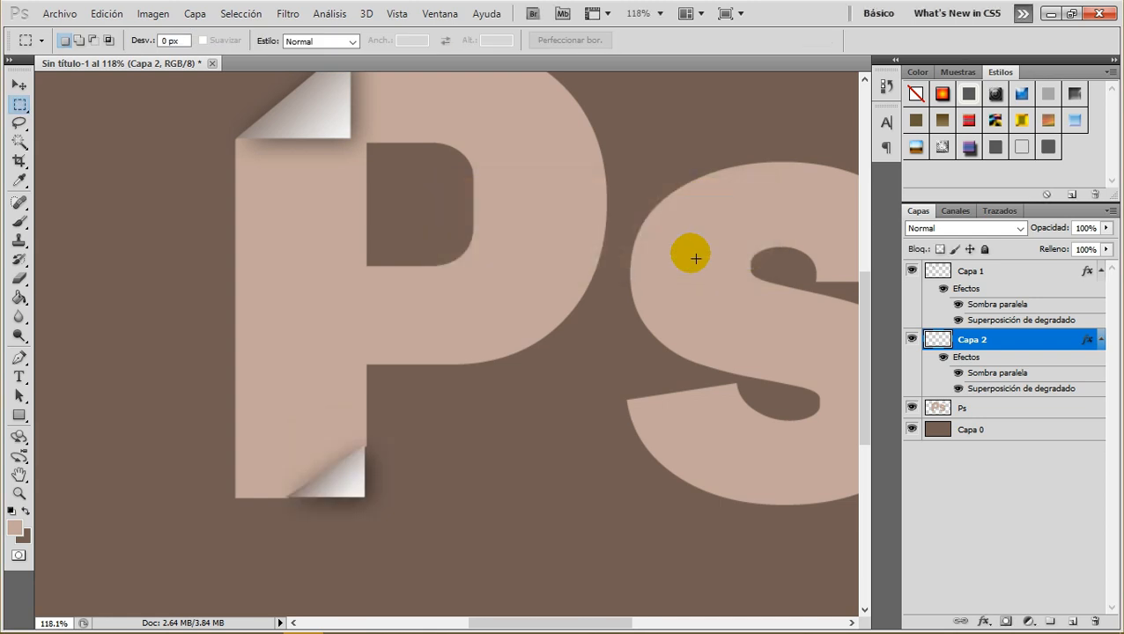
Rotate the Capa 2 piece to about -179.4° so it folds inward, and nudge it against the P stem's cut edge
scroll(348, 464, "up", 3)
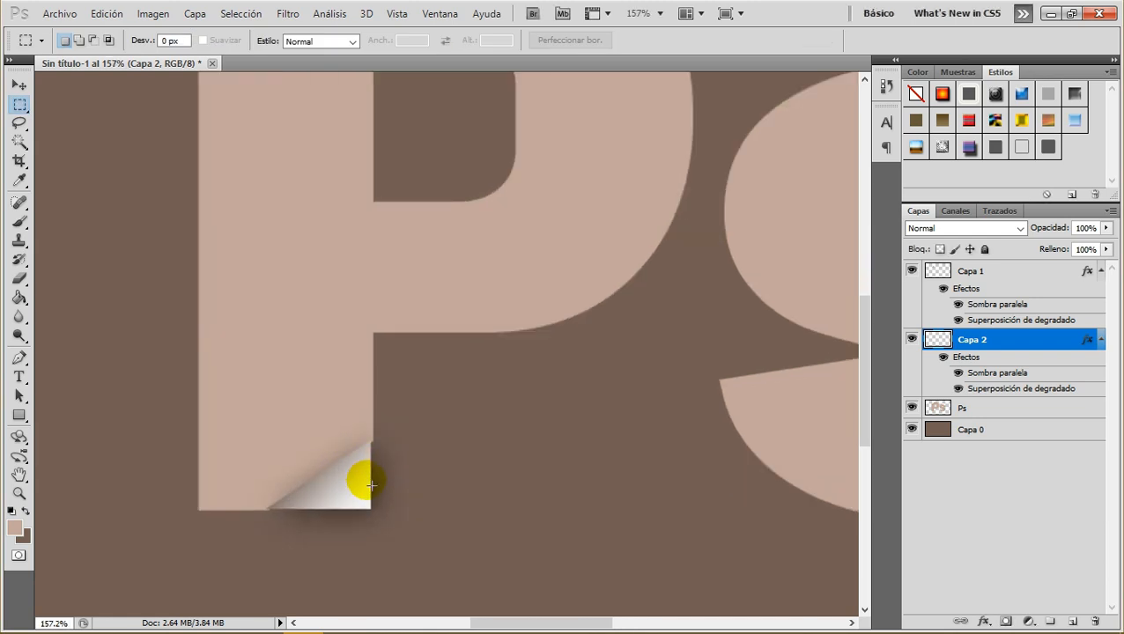
left_click_drag(362, 476, 369, 482)
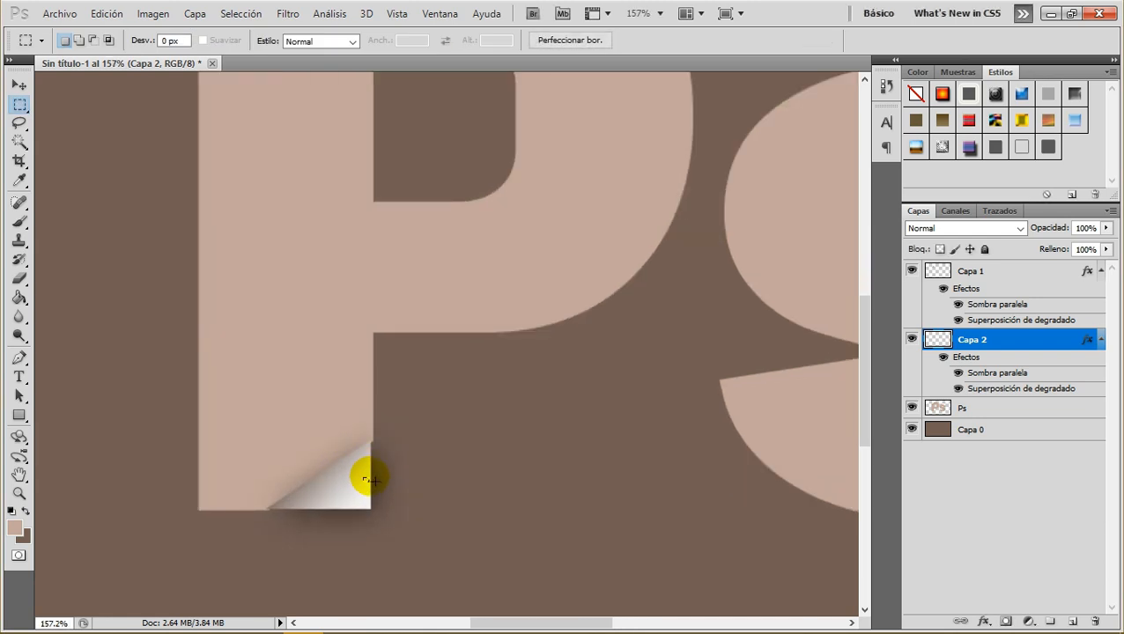
left_click(19, 84)
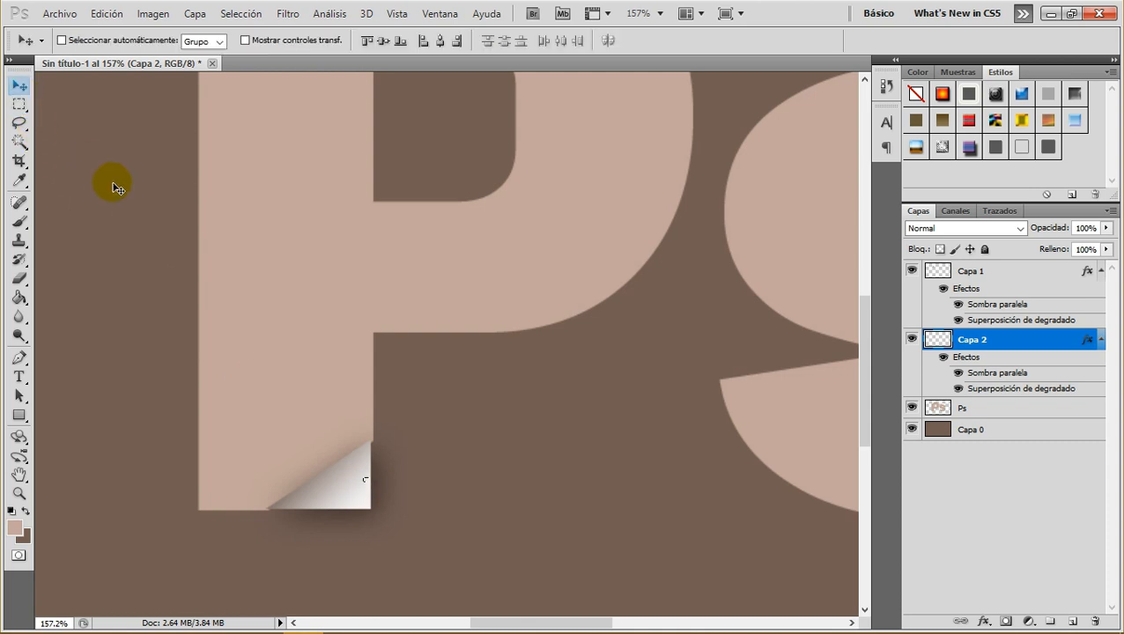
left_click(911, 339)
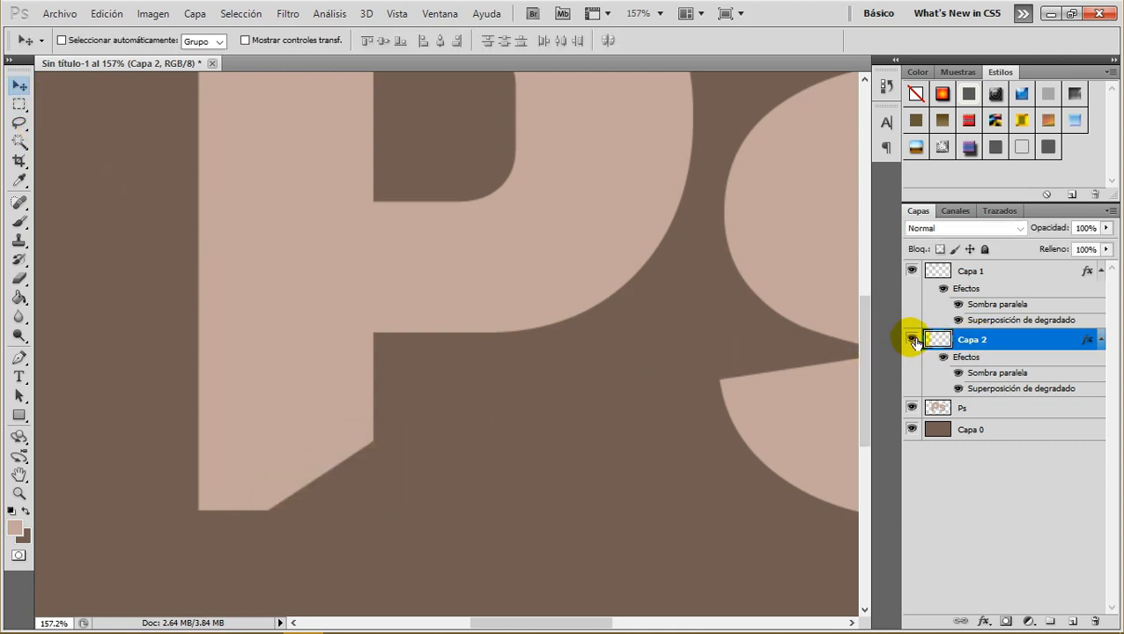
left_click(913, 339)
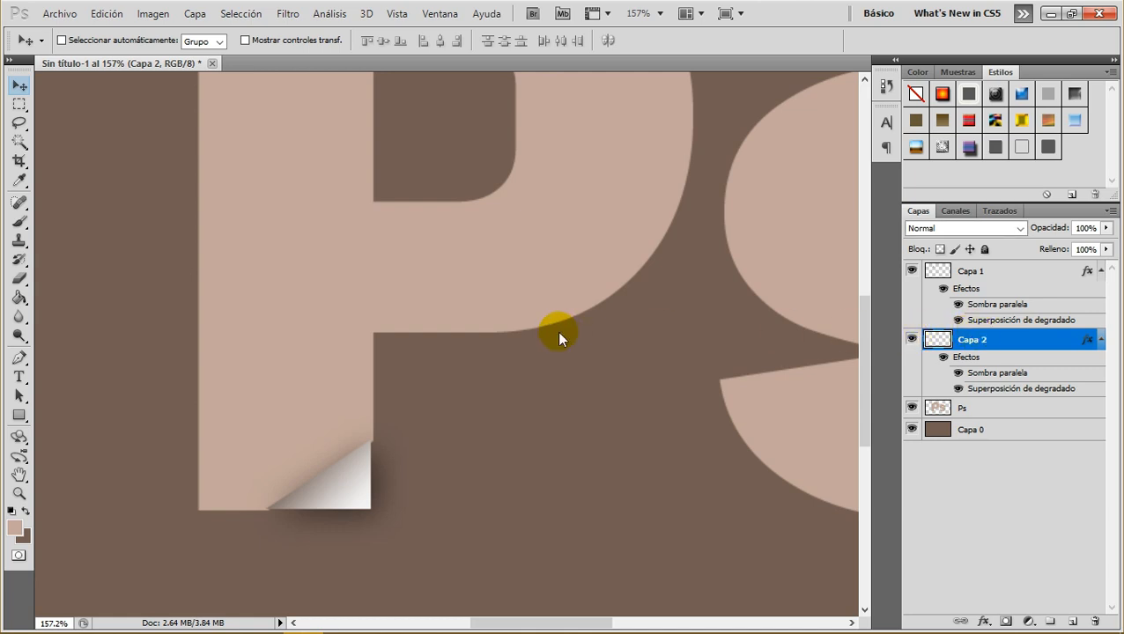
key("ctrl+t")
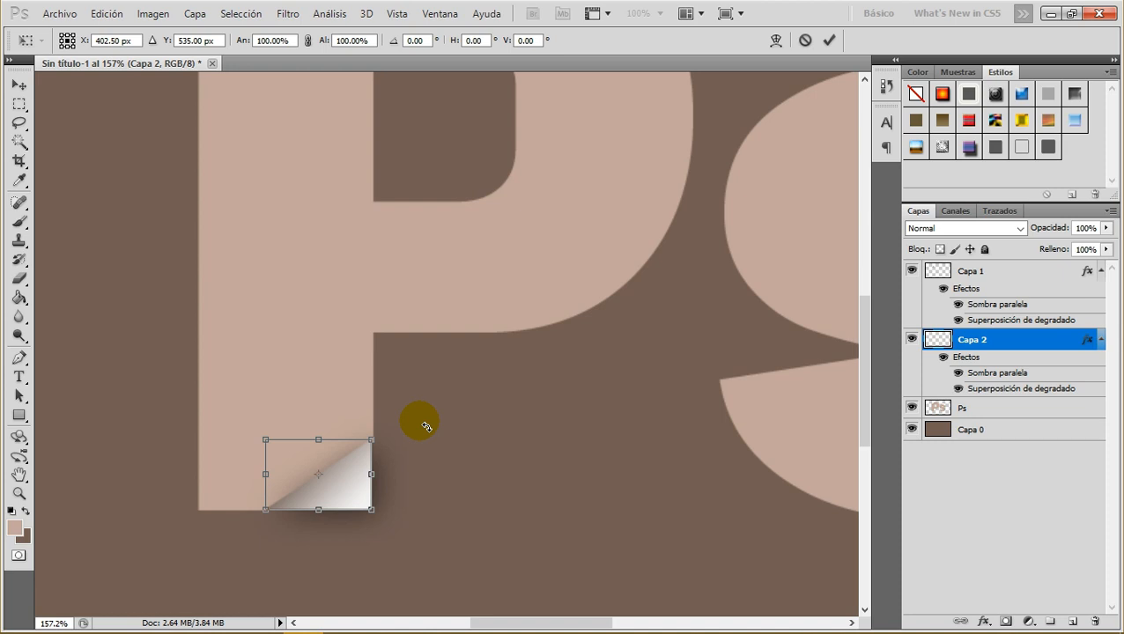
left_click_drag(394, 520, 213, 414)
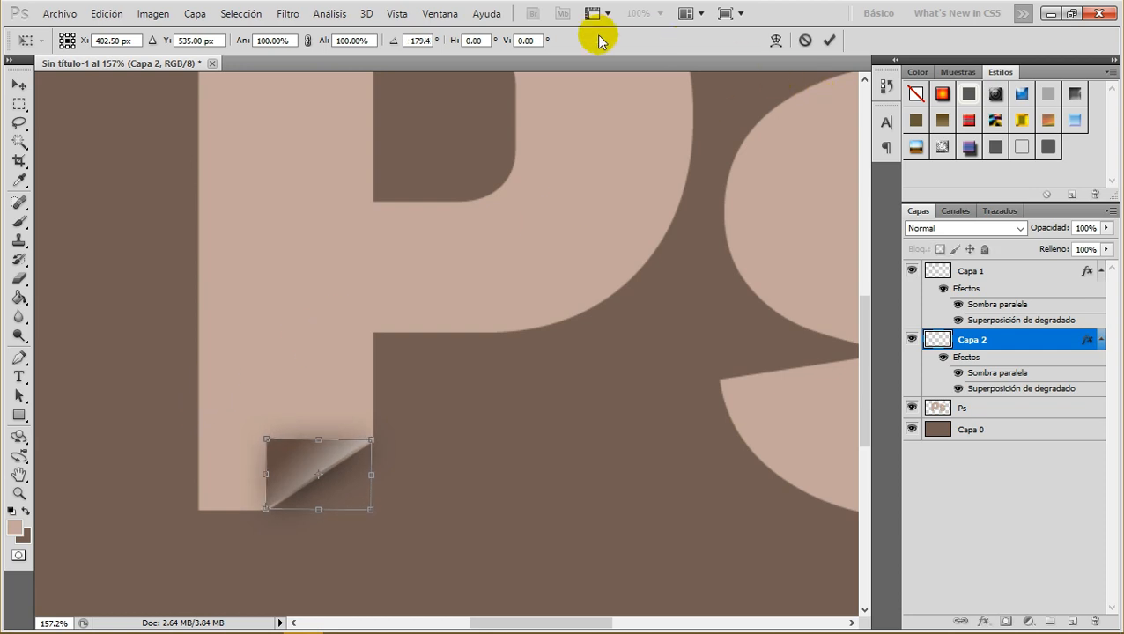
left_click(828, 39)
scroll(256, 480, "up", 2)
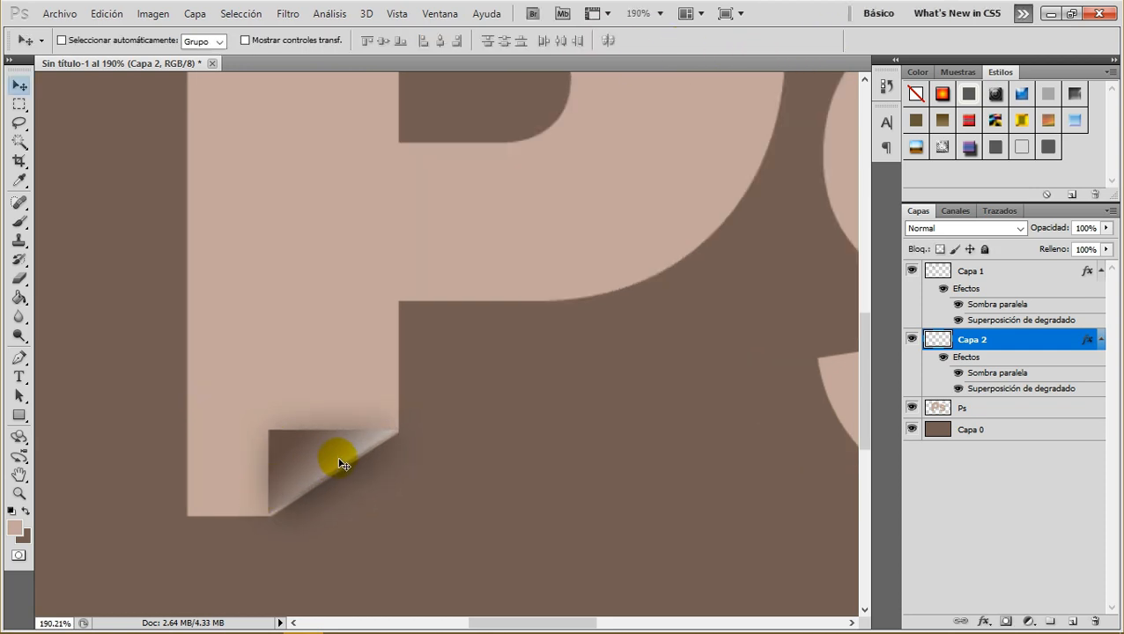
key("Up")
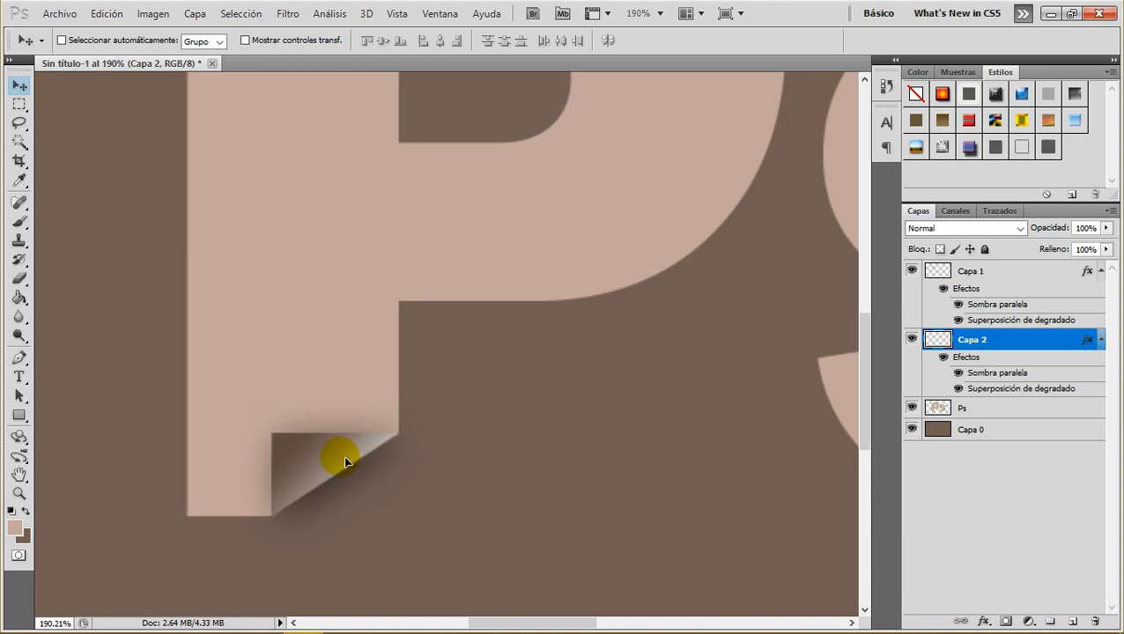
Invert the gradient overlay on Capa 2 and set its drop shadow angle to -45°
right_click(1001, 338)
left_click(908, 269)
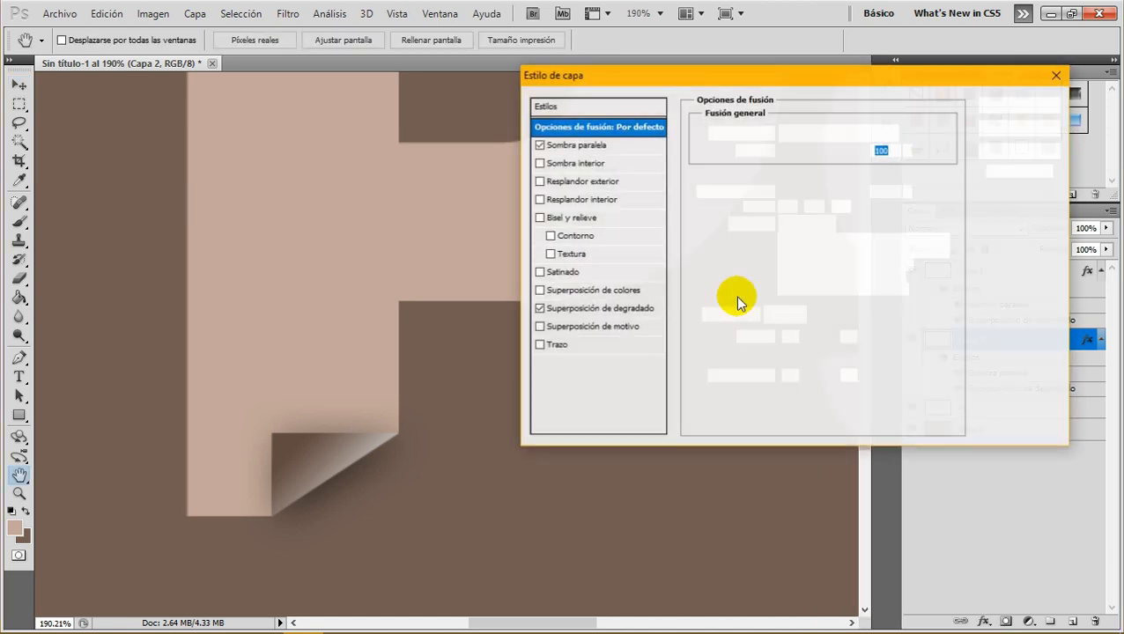
left_click(610, 309)
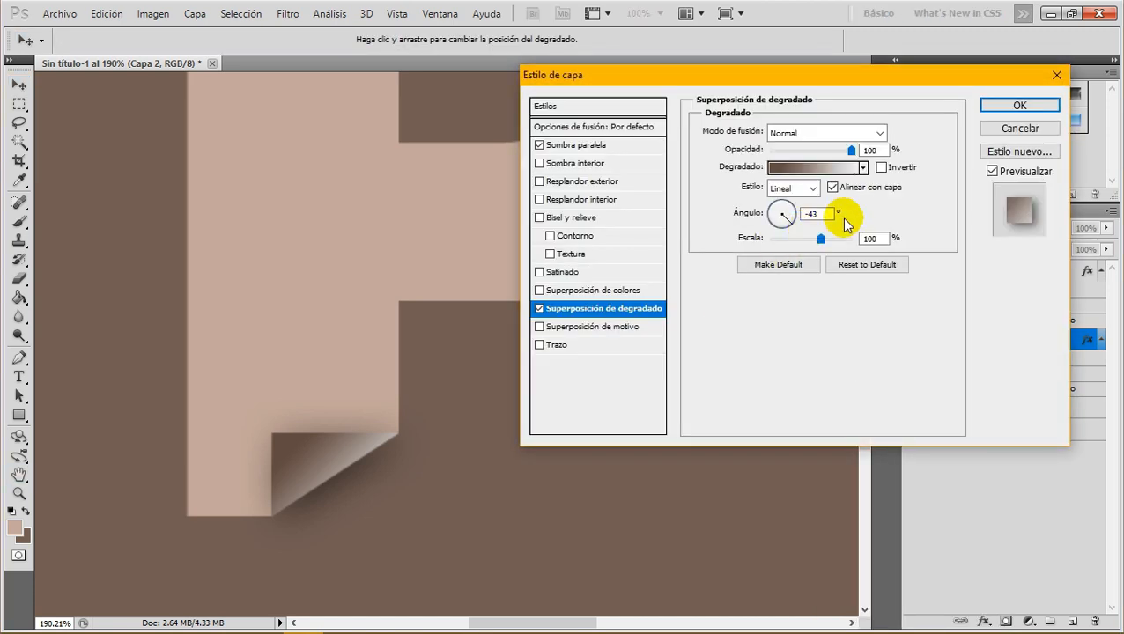
left_click(881, 167)
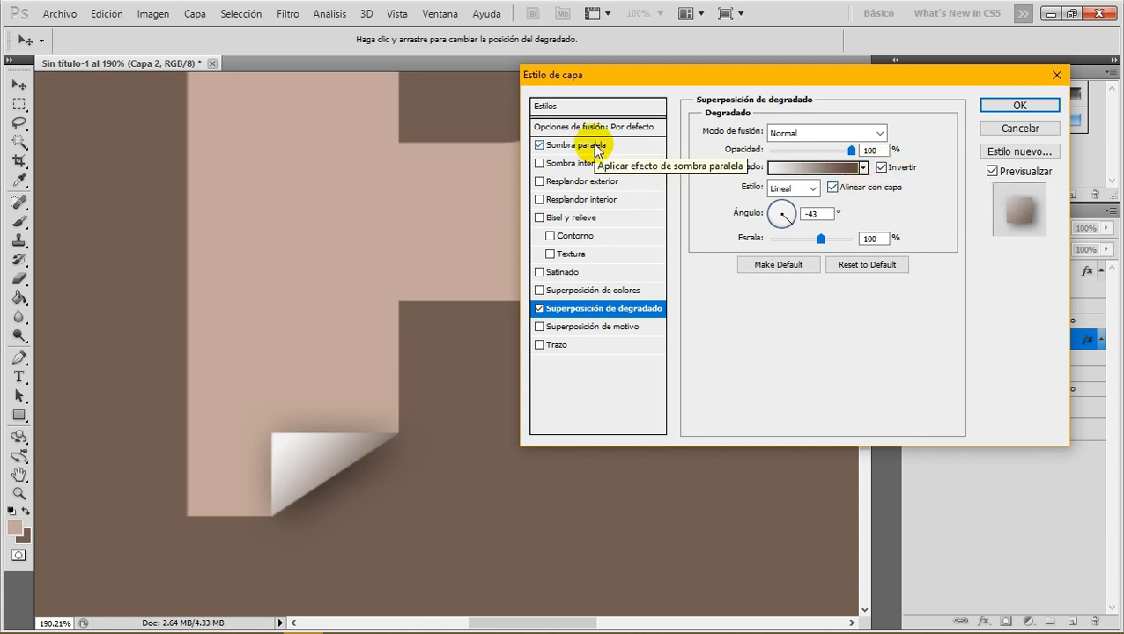
left_click(596, 148)
left_click(796, 188)
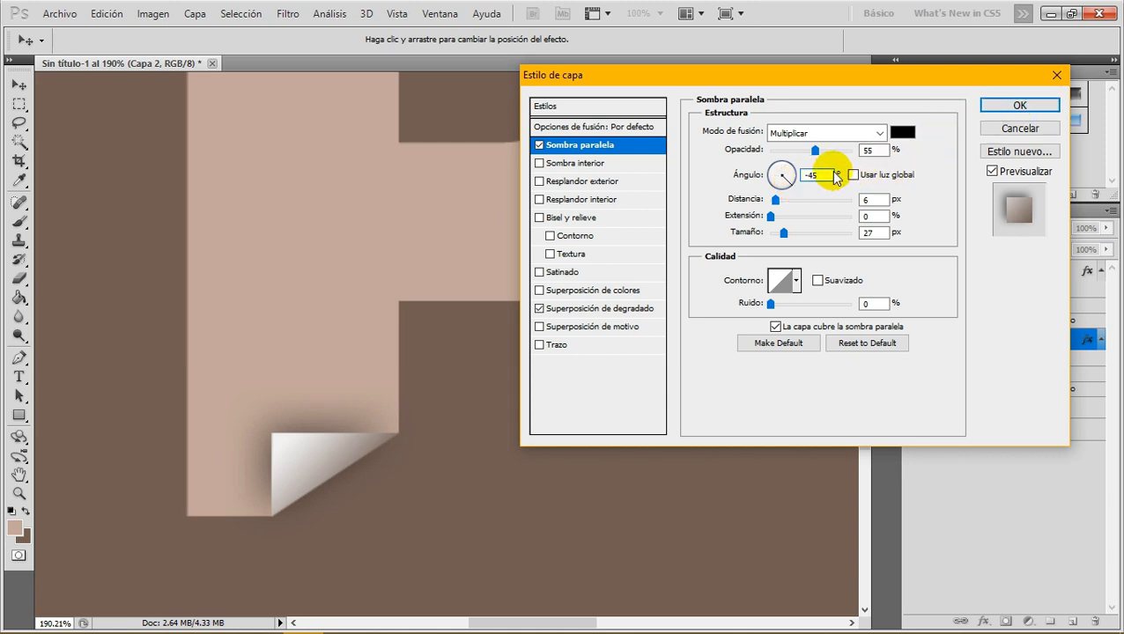
Set the angle of Capa 2's gradient overlay to -62°, keep the gradient inverted and apply the layer style
left_click(573, 309)
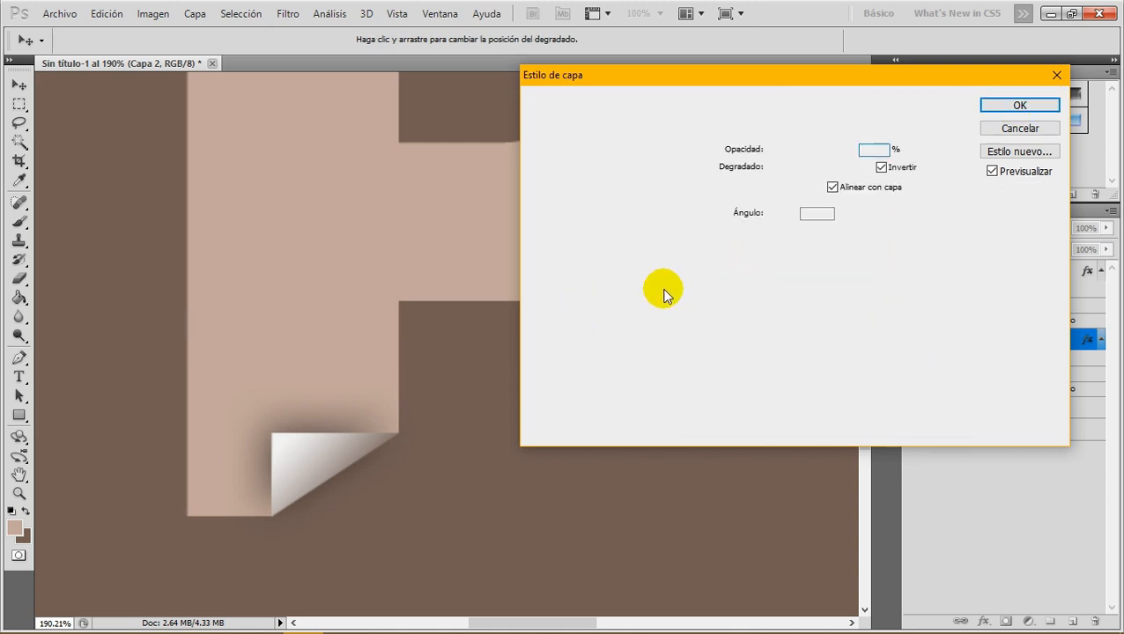
left_click(881, 167)
left_click(881, 168)
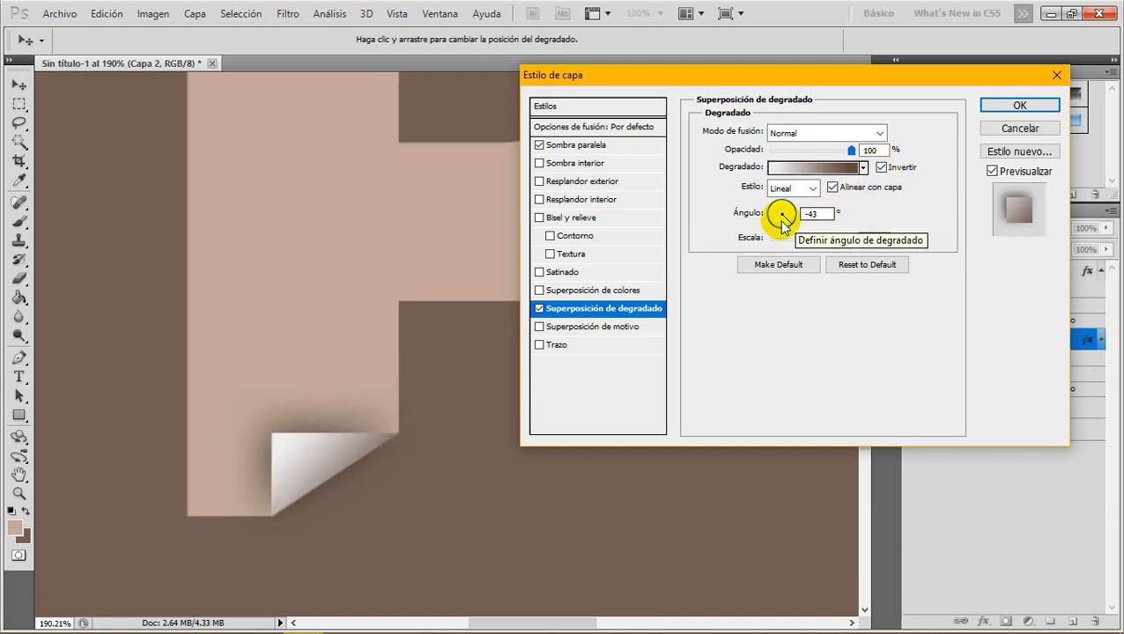
left_click(790, 231)
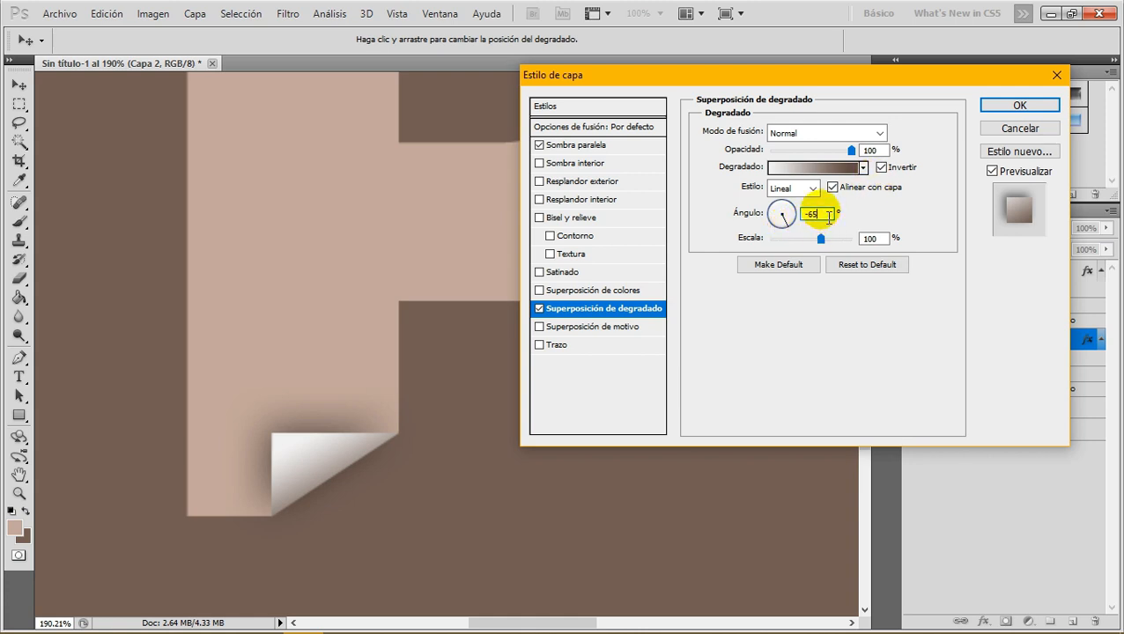
left_click(784, 221)
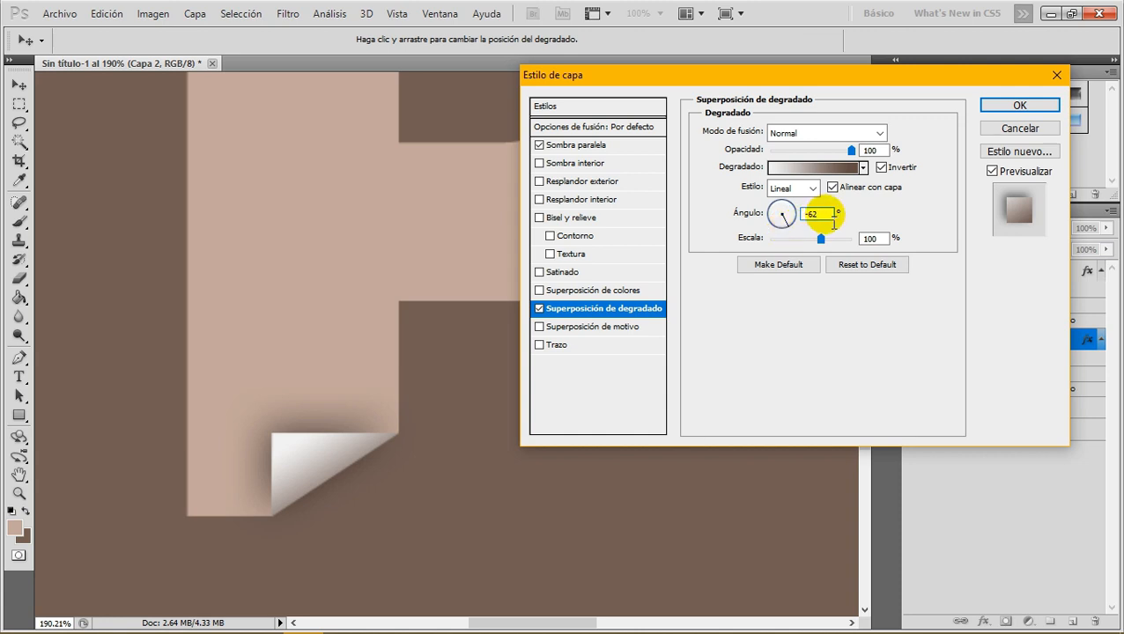
double_click(827, 214)
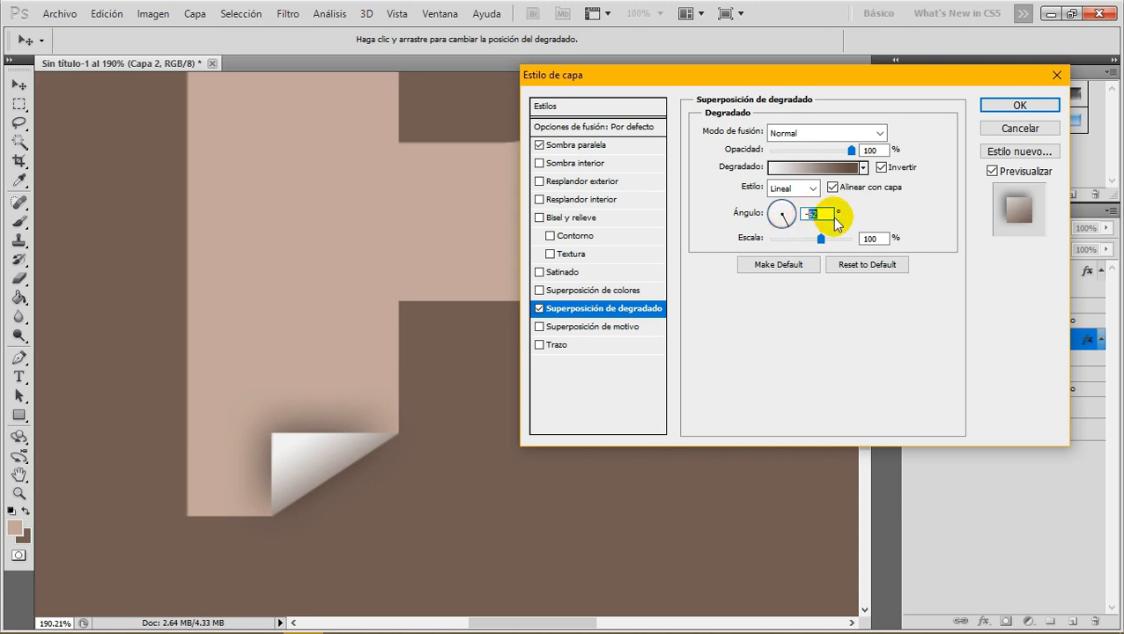
left_click(998, 107)
Fine-tune the position of the small folded piece along the cut at the base of the P's stem
key("ctrl+0")
scroll(504, 368, "down", 1)
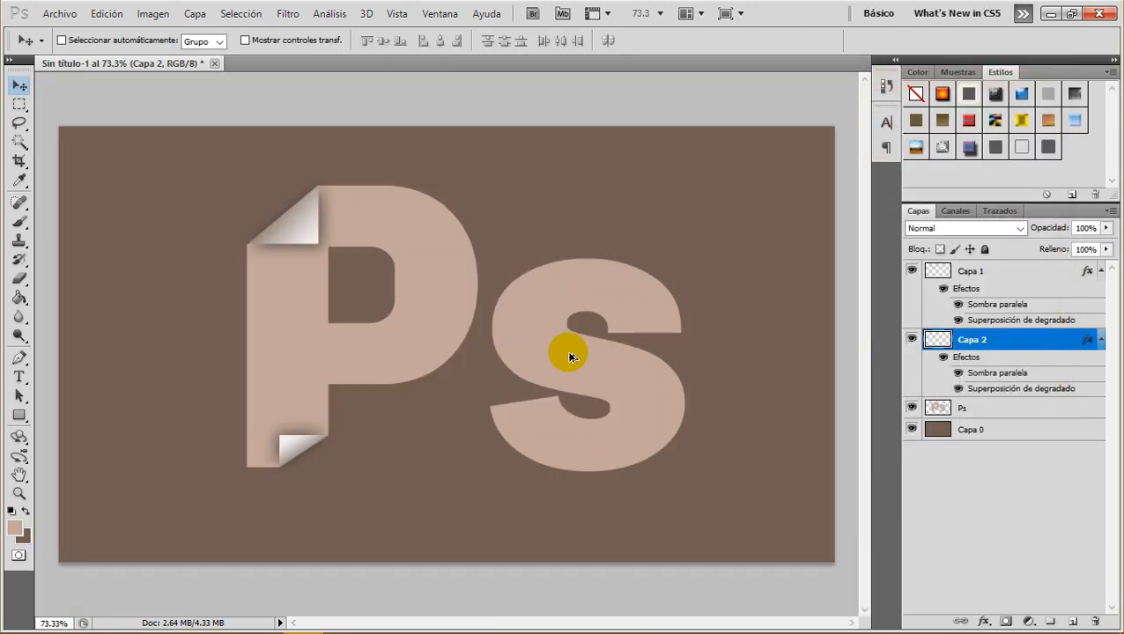
scroll(356, 402, "up", 1)
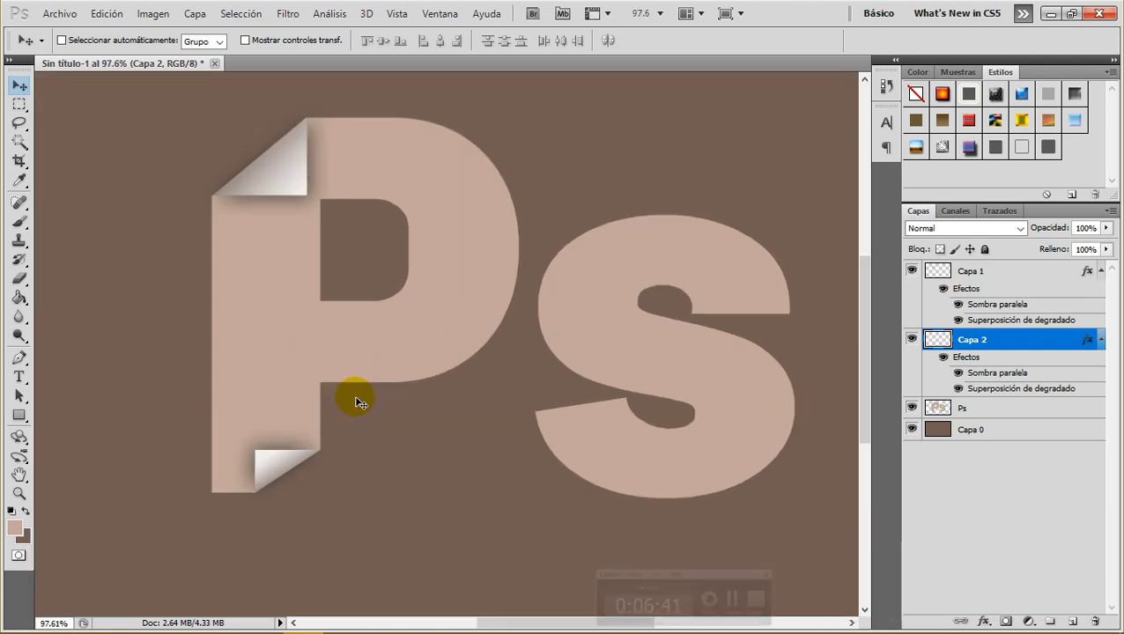
scroll(185, 468, "up", 2)
scroll(358, 497, "up", 1)
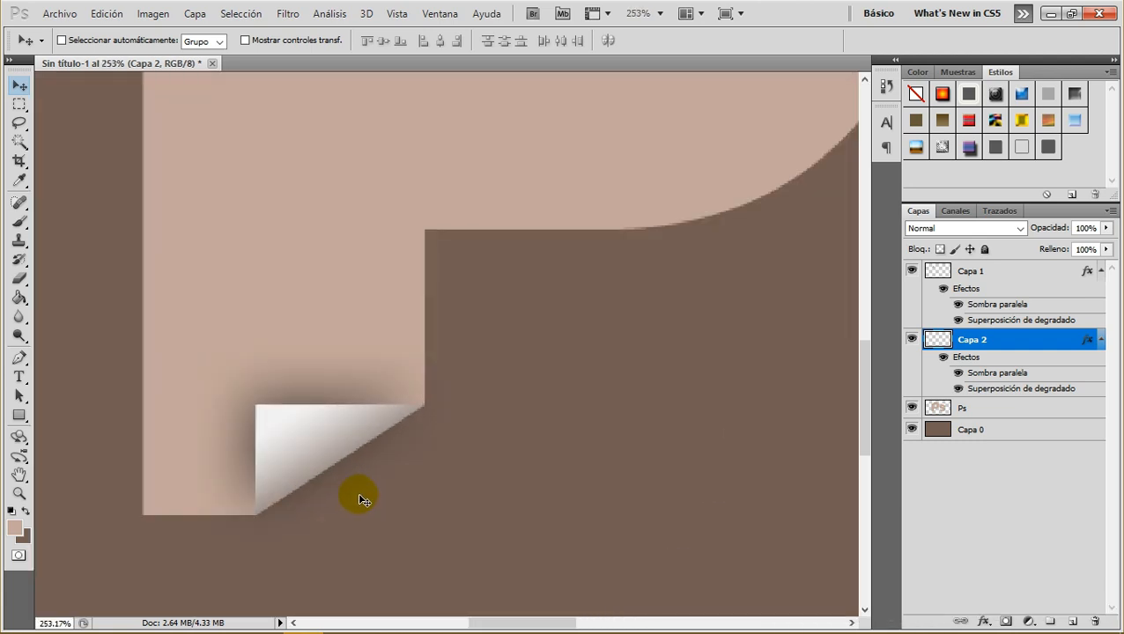
mouse_move(328, 436)
left_mouse_down()
mouse_move(320, 432)
mouse_move(328, 448)
left_mouse_up()
scroll(327, 446, "down", 1)
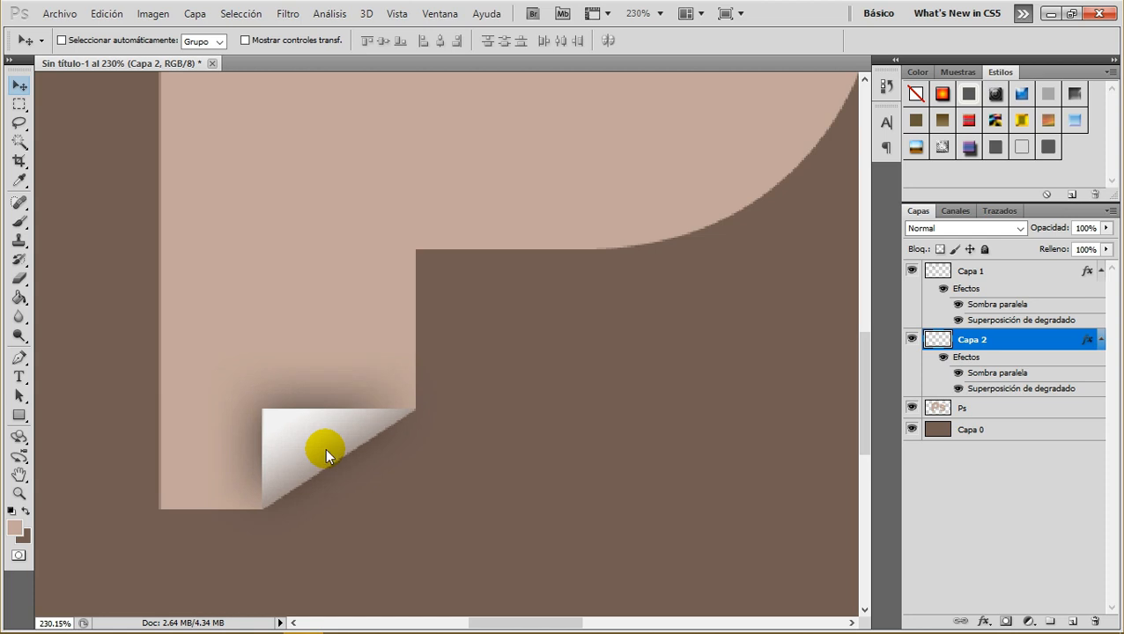
key("Up")
key("Down")
scroll(333, 449, "down", 1)
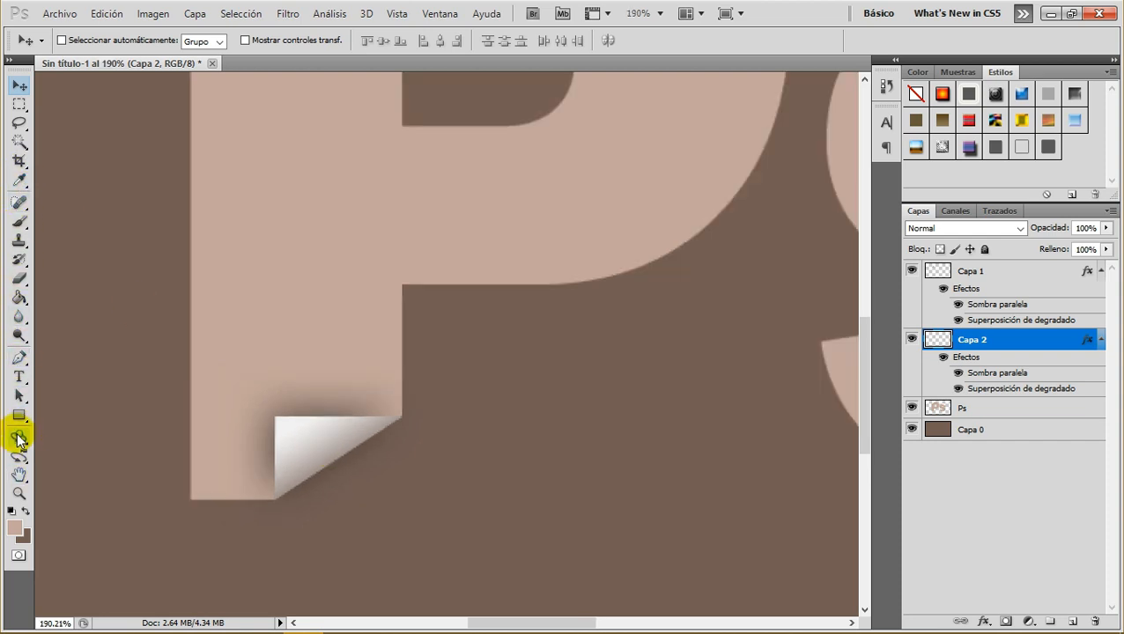
Examine the folded corners of the P and the whole Ps lettering at actual pixel size
left_click(21, 494)
left_click(18, 105)
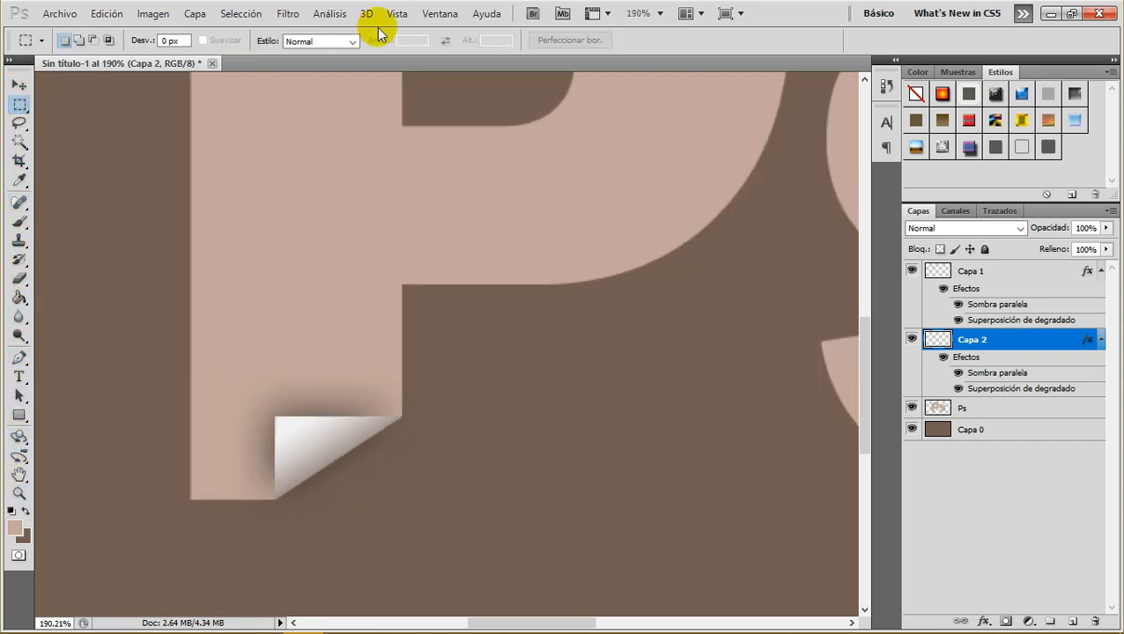
scroll(210, 394, "down", 1)
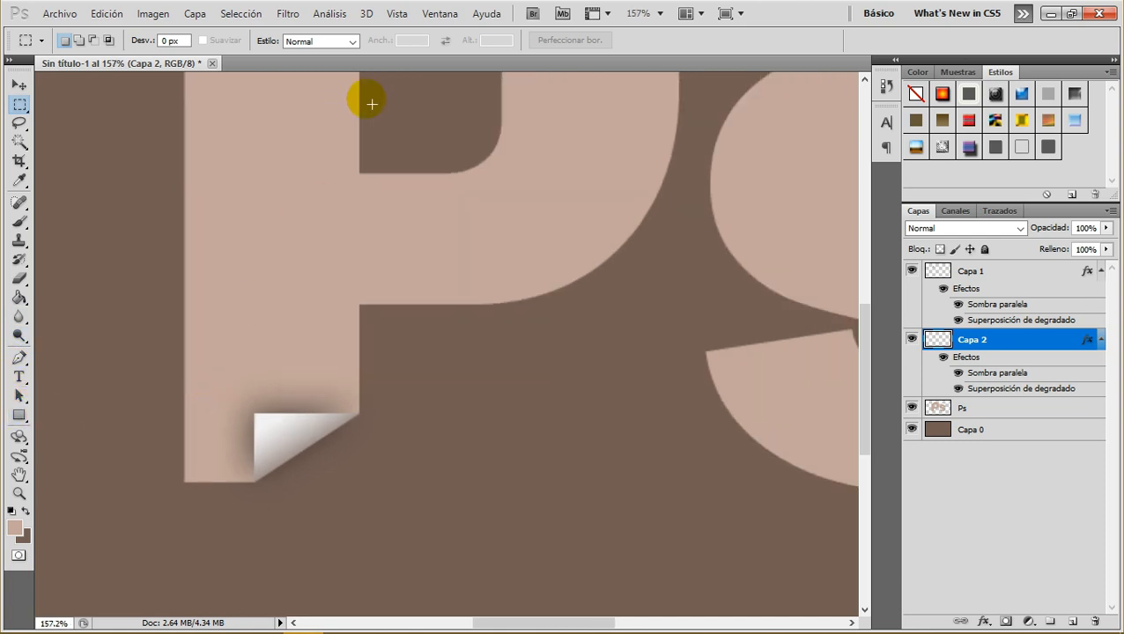
left_click(19, 494)
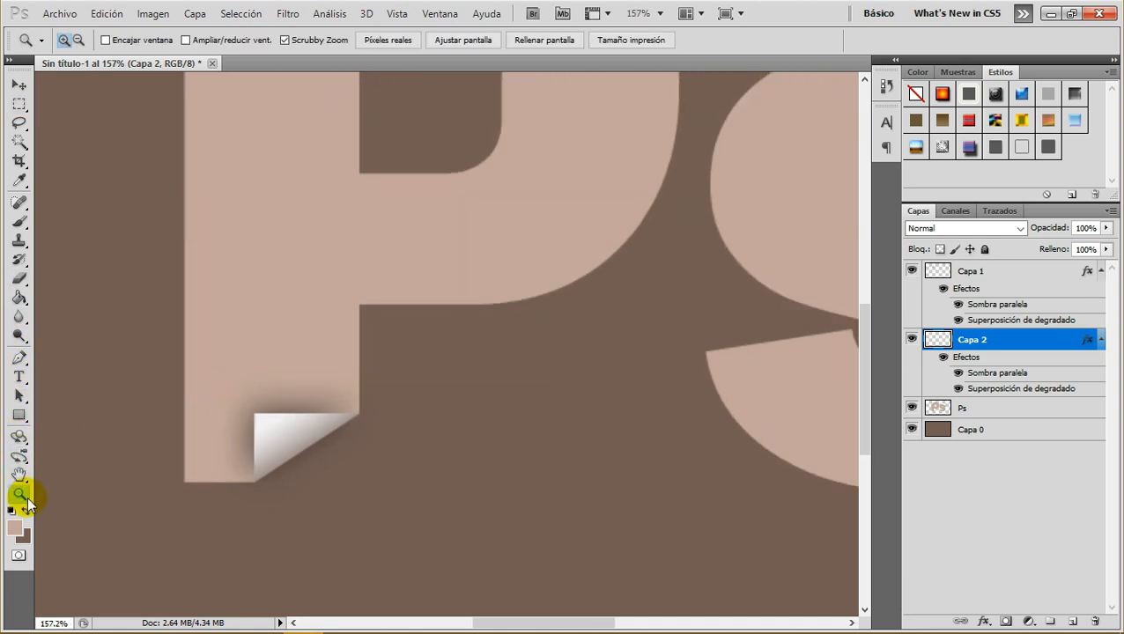
left_click(388, 41)
scroll(397, 167, "right", 3)
scroll(451, 235, "left", 12)
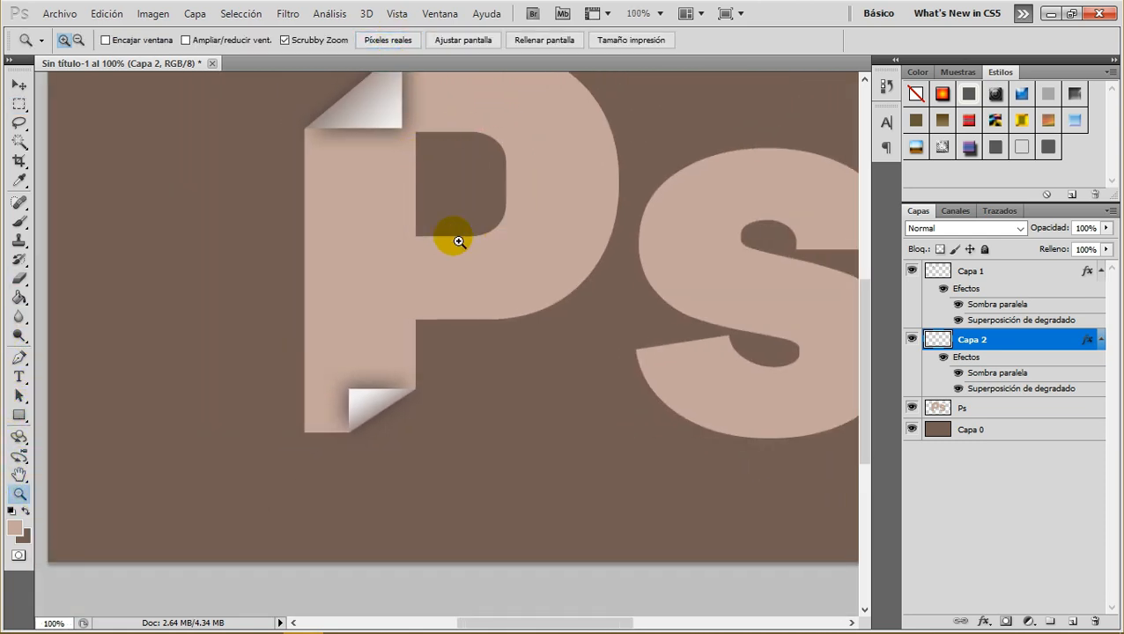
scroll(452, 235, "right", 17)
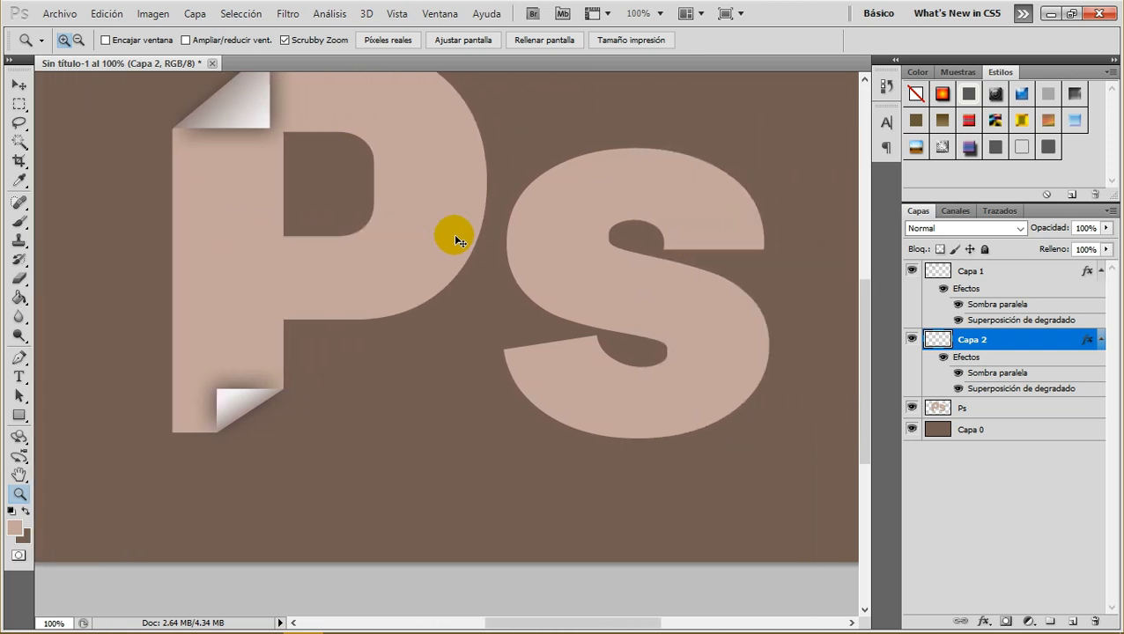
scroll(594, 251, "up", 4)
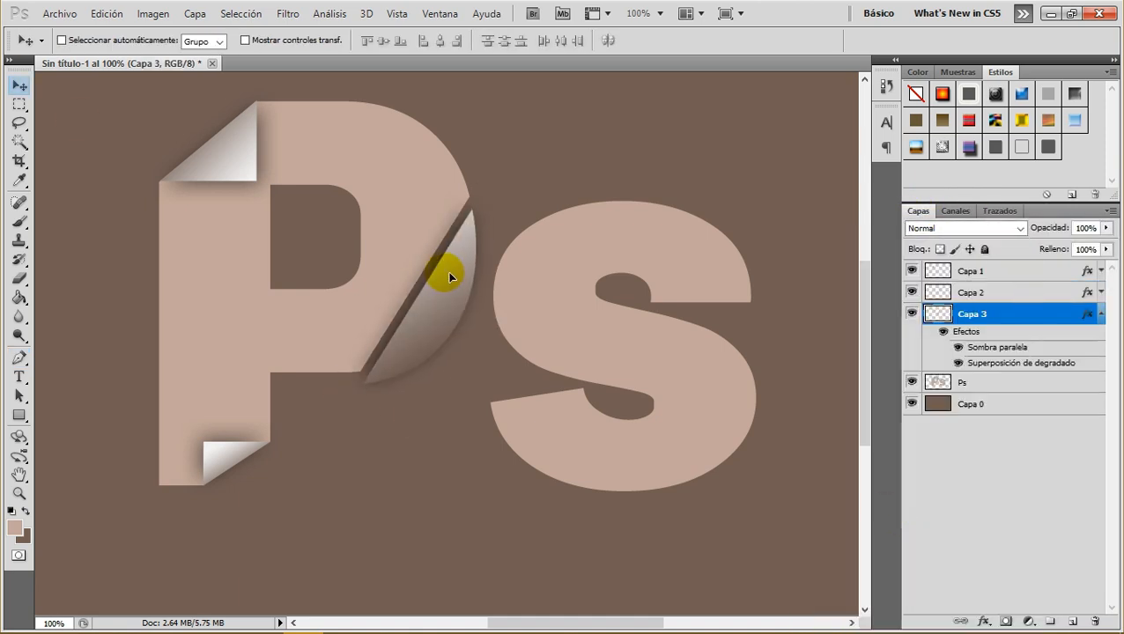
Fold the Capa 3 piece over the P's bowl, nudge it to the cut edge and rotate it by about 0.28°
key("ctrl+t")
left_click_drag(451, 271, 357, 185)
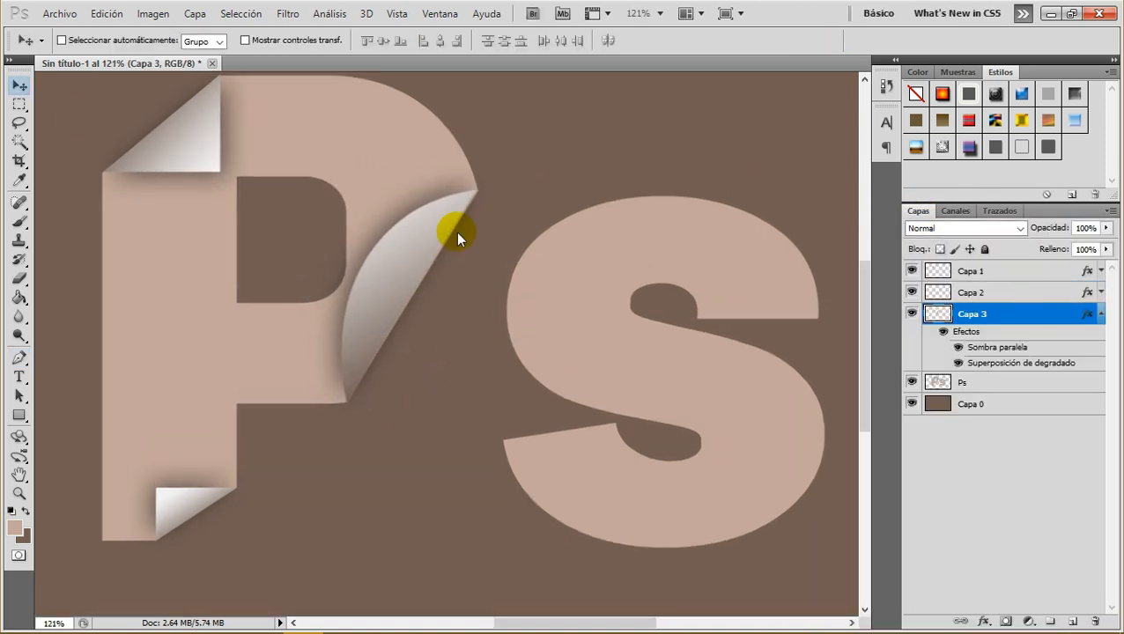
key("Left")
key("Left")
key("Left")
key("Up")
key("Up")
key("ctrl+t")
left_click_drag(515, 205, 517, 208)
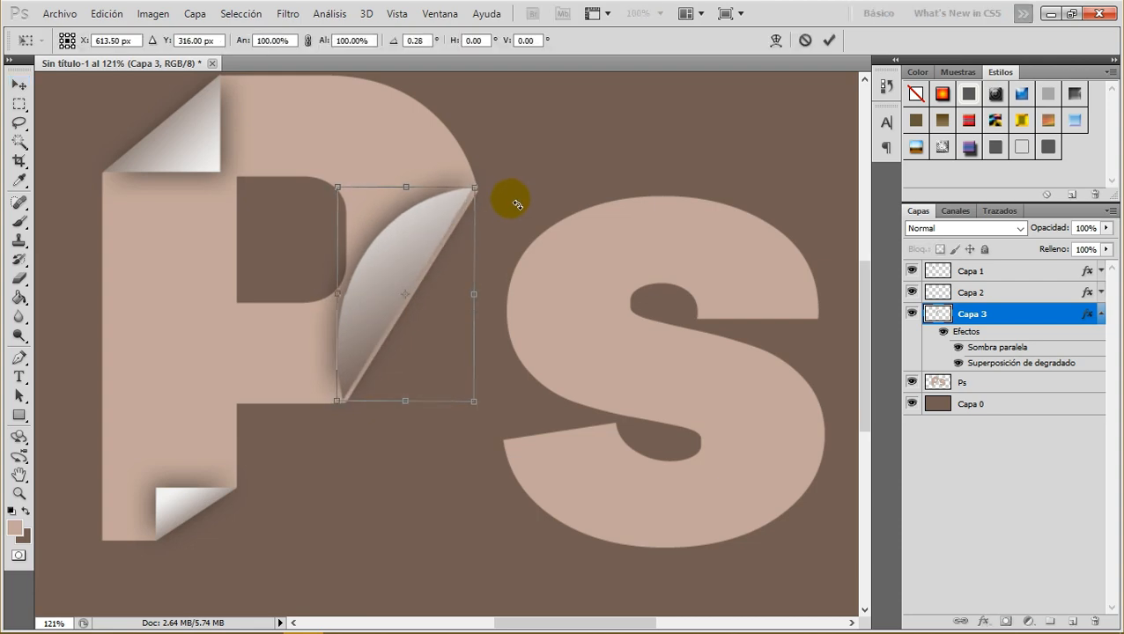
key("Return")
Adjust the drop shadow angle in Capa 3's layer style and open its gradient overlay settings
double_click(1019, 363)
left_click(580, 145)
left_click_drag(780, 170, 778, 228)
left_click(600, 308)
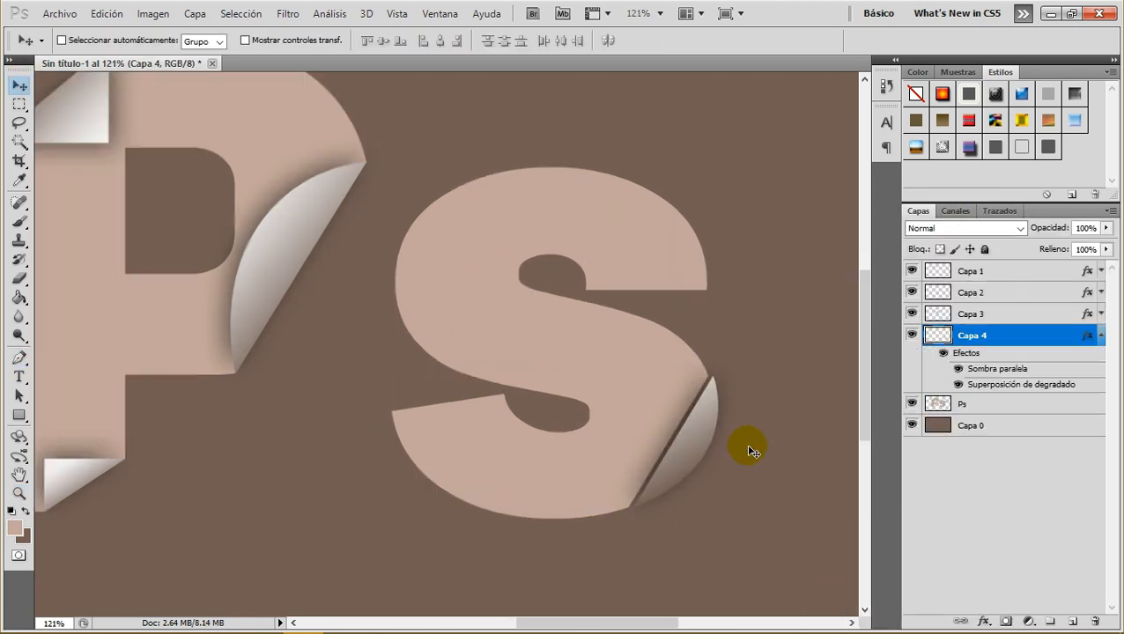
Transform the Capa 4 piece so it folds over the lower-right curve of the S along the cut edge
key("ctrl+t")
key("Return")
scroll(731, 414, "up", 2)
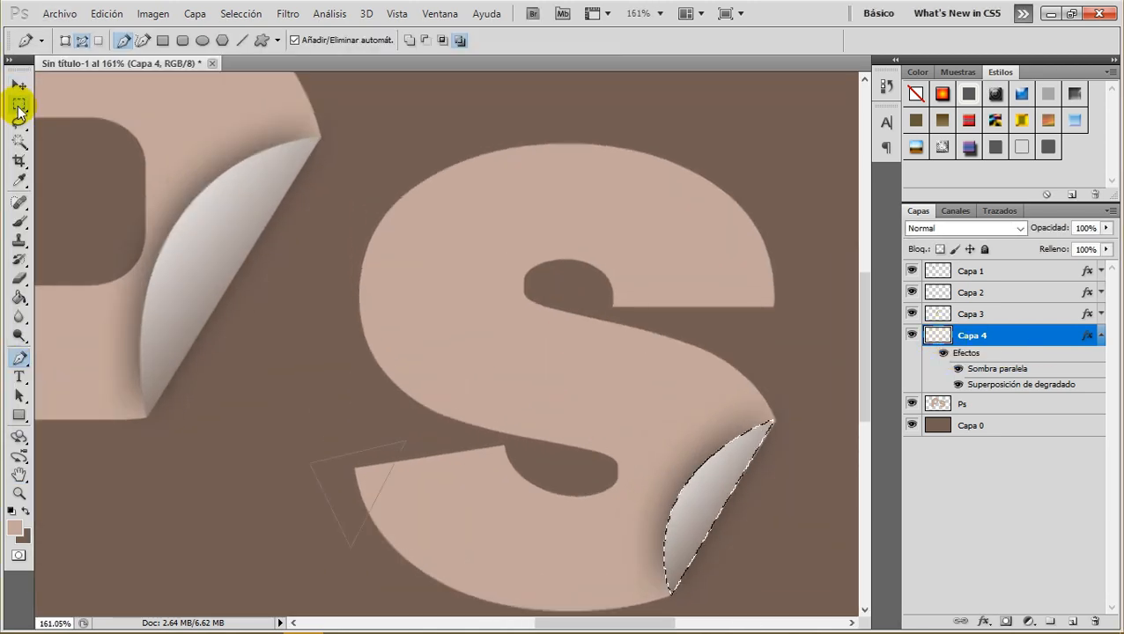
Cut the lower-left tip of the S from the Ps layer onto a new layer and fold the piece over its cut edge
left_click(20, 105)
left_click(938, 404, "ctrl")
left_click(911, 403)
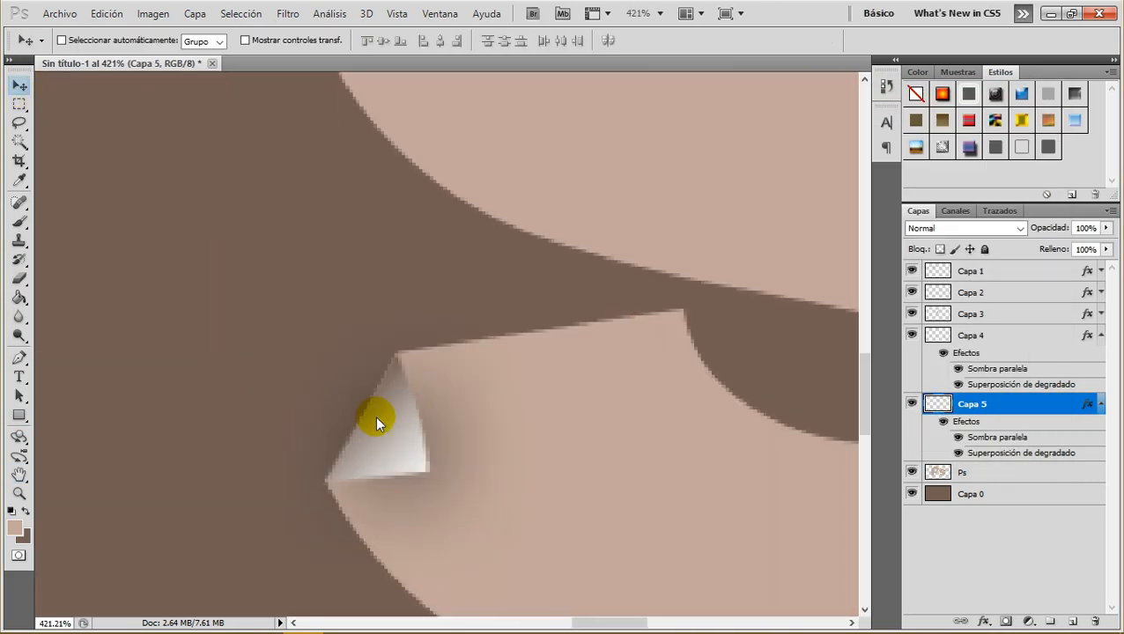
key("ctrl+t")
key("Return")
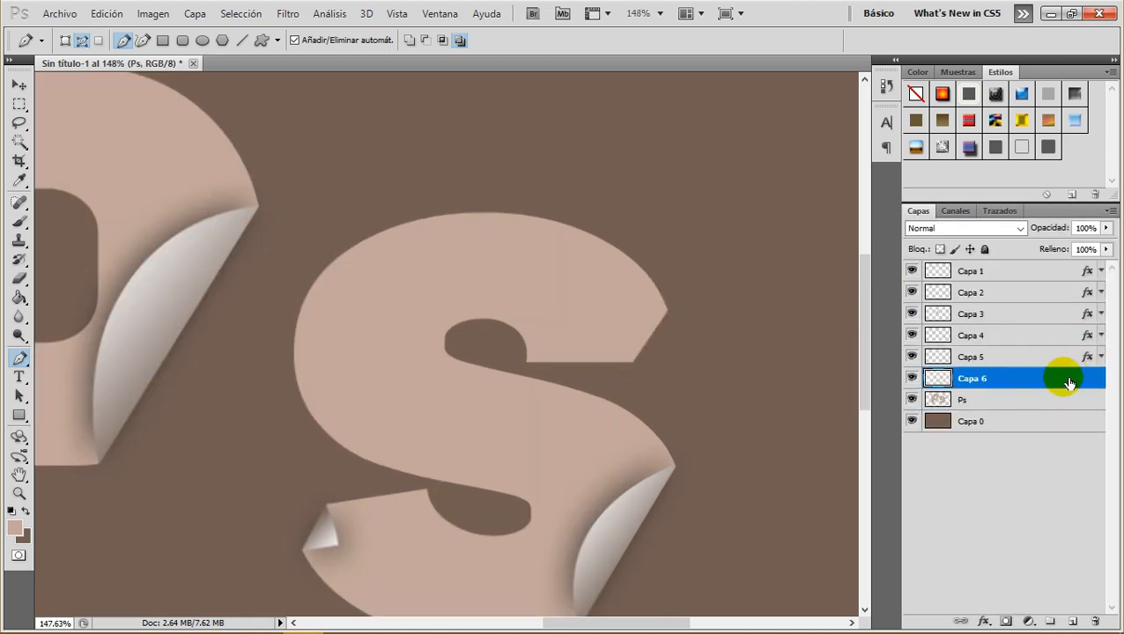
Paste the copied layer style onto Capa 6 and fold the piece over the cut edge at the S's upper-right tip
right_click(1061, 380)
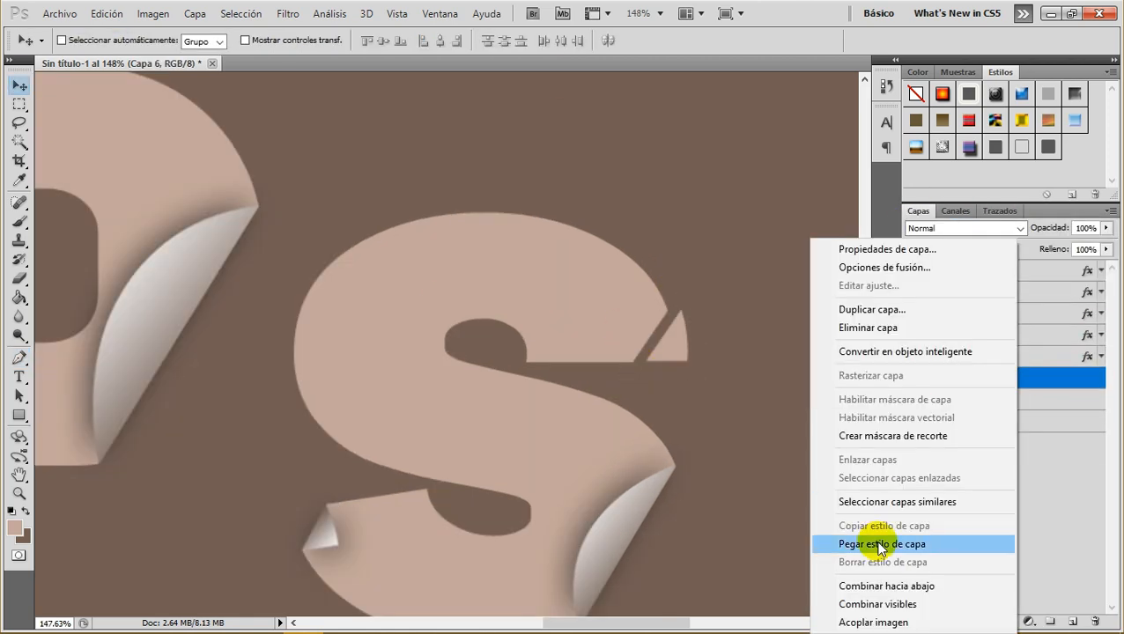
left_click(882, 544)
scroll(704, 317, "up", 1)
key("ctrl+t")
left_click_drag(688, 294, 642, 392)
scroll(758, 292, "up", 4)
left_click_drag(630, 308, 624, 300)
key("Return")
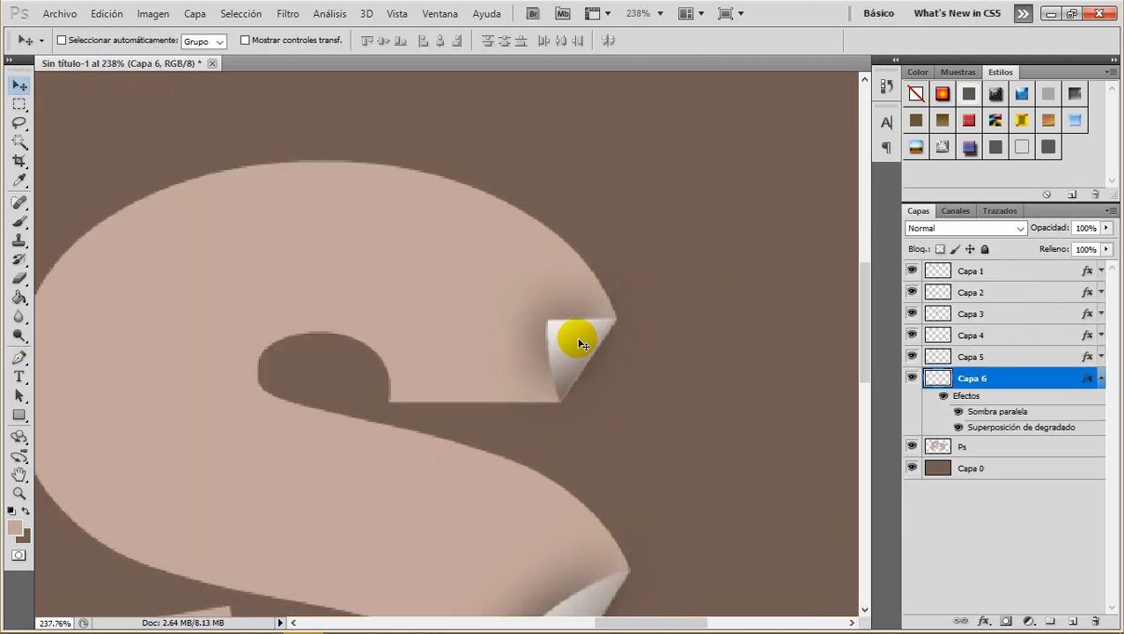
key("ctrl+t")
key("Return")
left_click_drag(592, 340, 591, 338)
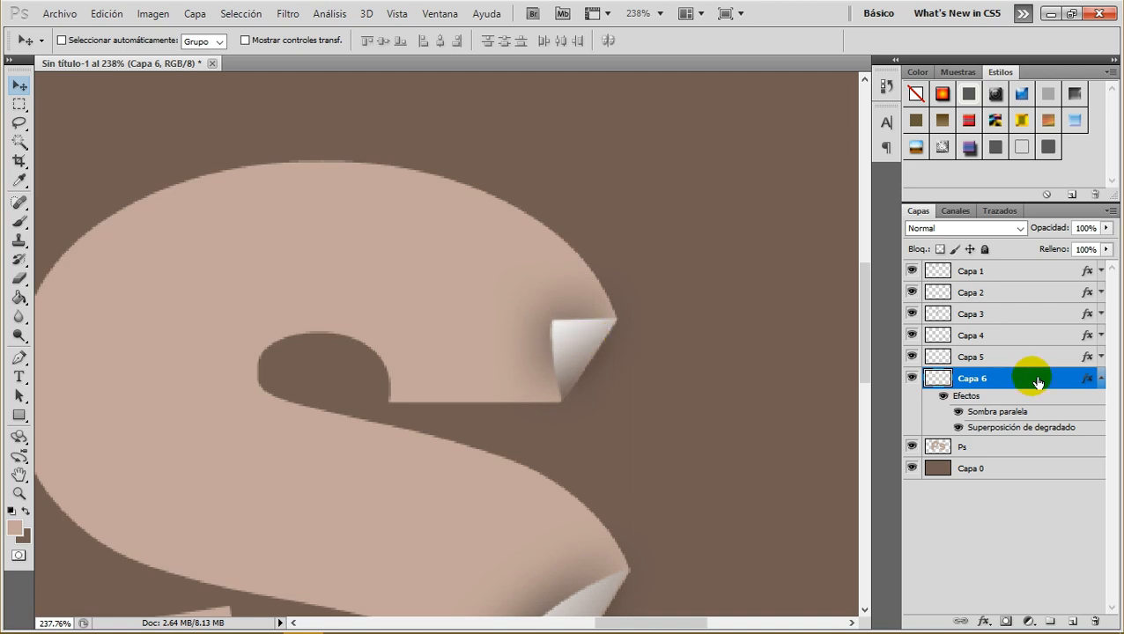
Adjust the drop shadow angle in Capa 6's layer style to suit the fold at the S's upper-right tip
double_click(1038, 381)
left_click_drag(792, 91, 950, 91)
left_click(734, 324)
left_click(718, 161)
left_click_drag(917, 186, 927, 199)
key("Return")
scroll(588, 295, "down", 10)
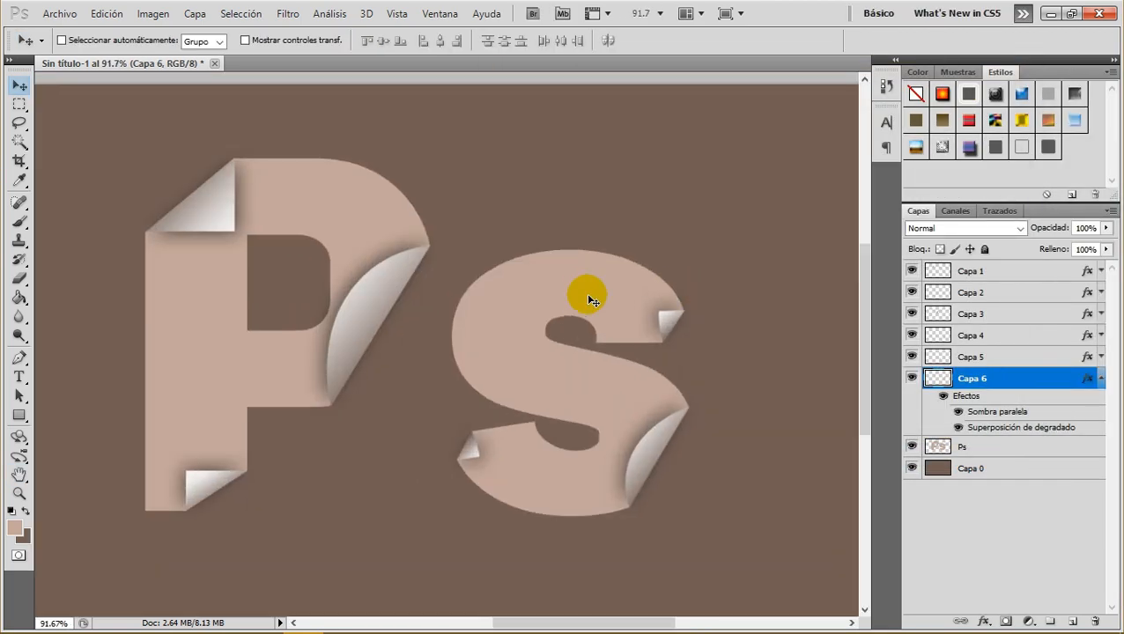
Cut the upper-left curve of the S from the Ps layer onto a new layer and paste the copied layer style onto it
scroll(527, 285, "up", 6)
left_click(512, 213)
left_click(387, 458)
key("ctrl+x")
left_click(986, 447)
key("ctrl+v")
left_click(899, 534)
Transform the Capa 7 piece so it folds inward over the S's upper-left cut edge
key("ctrl+t")
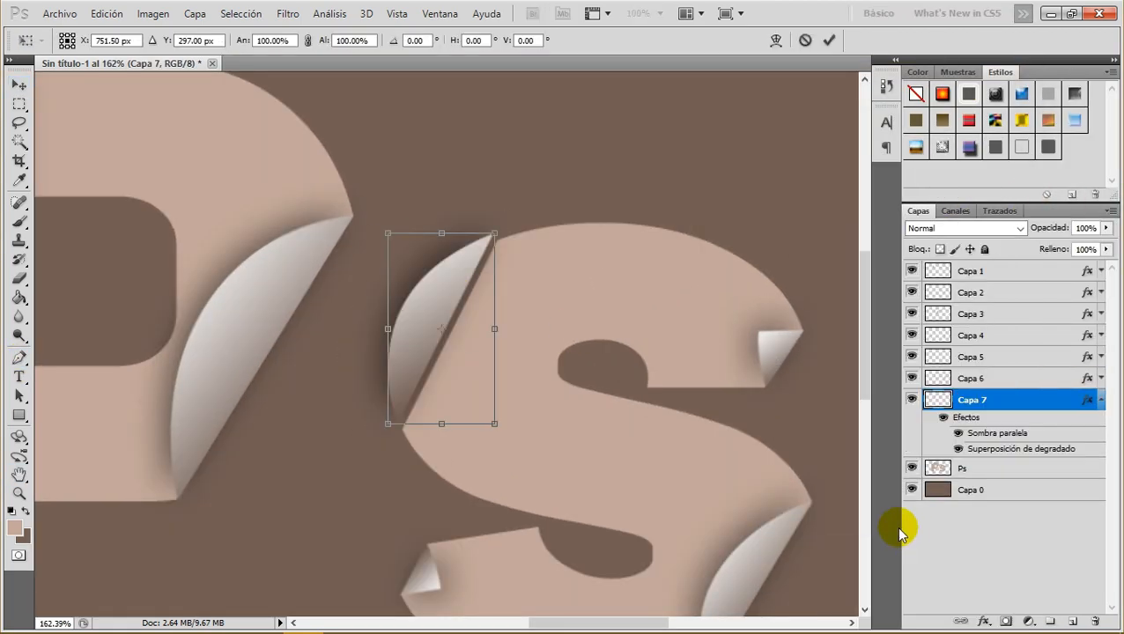
left_click_drag(506, 225, 377, 433)
scroll(475, 352, "up", 1)
left_click_drag(476, 369, 498, 377)
left_click_drag(565, 336, 564, 330)
key("Return")
Turn off the gradient overlay's reversal in Capa 7's layer style and adjust its drop shadow angle
double_click(1058, 403)
left_click(706, 322)
left_click(982, 180)
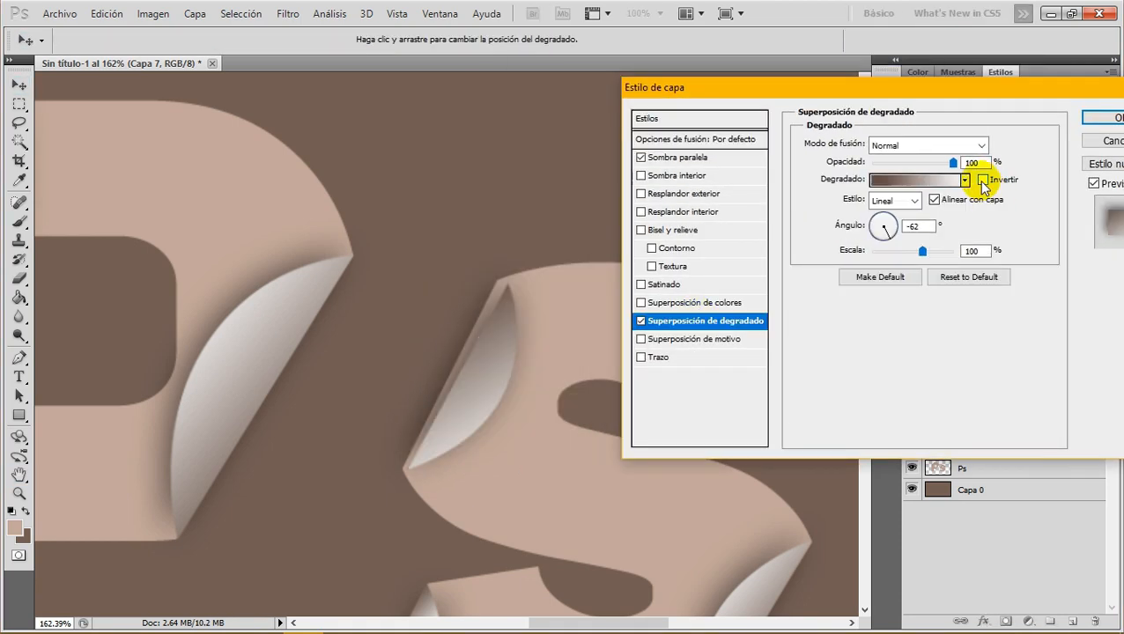
left_click(676, 157)
left_click(803, 184)
key("Return")
Rotate the Capa 7 piece slightly and nudge it flush against the S's upper-left cut edge
key("ctrl+t")
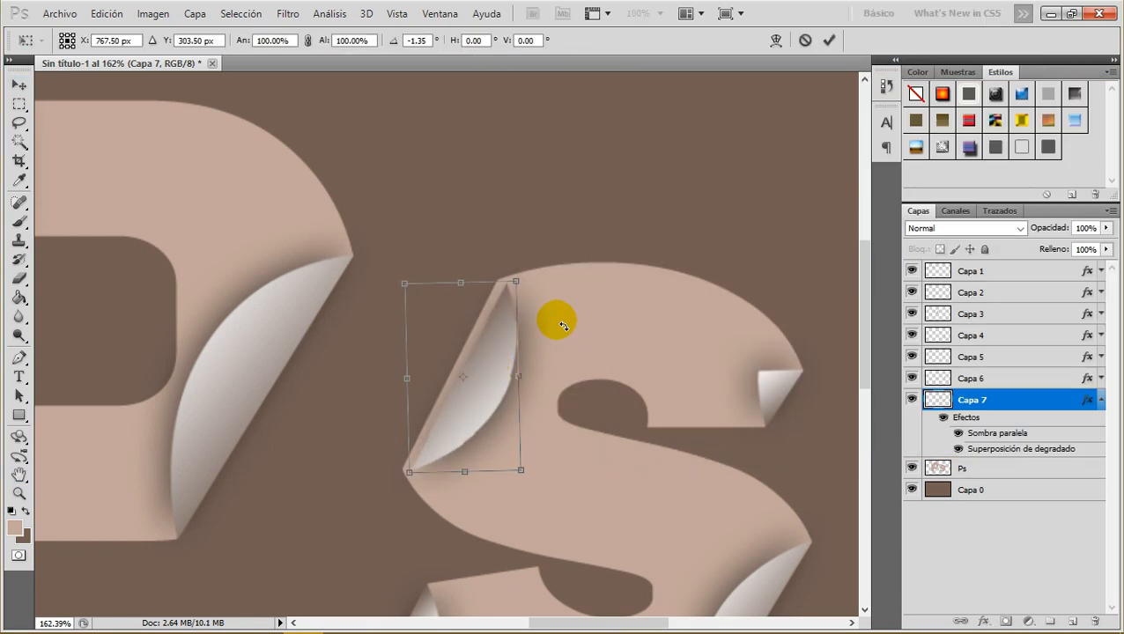
left_click(828, 41)
left_click_drag(563, 326, 575, 313)
left_click(107, 14)
left_click(122, 42)
key("ctrl+t")
left_click(829, 42)
left_click_drag(480, 396, 470, 393)
Change the gradient overlay angle in Capa 7's layer style to shade the S's upper-left fold
scroll(528, 368, "down", 9)
scroll(529, 364, "up", 7)
double_click(1014, 394)
left_click(722, 322)
left_click(895, 234)
key("Return")
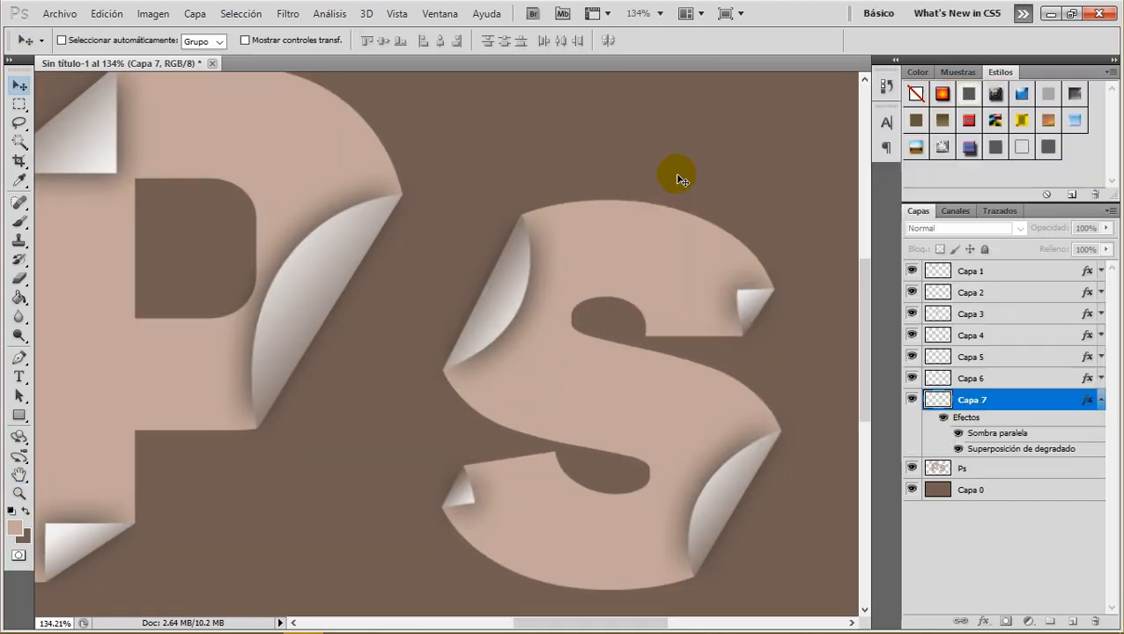